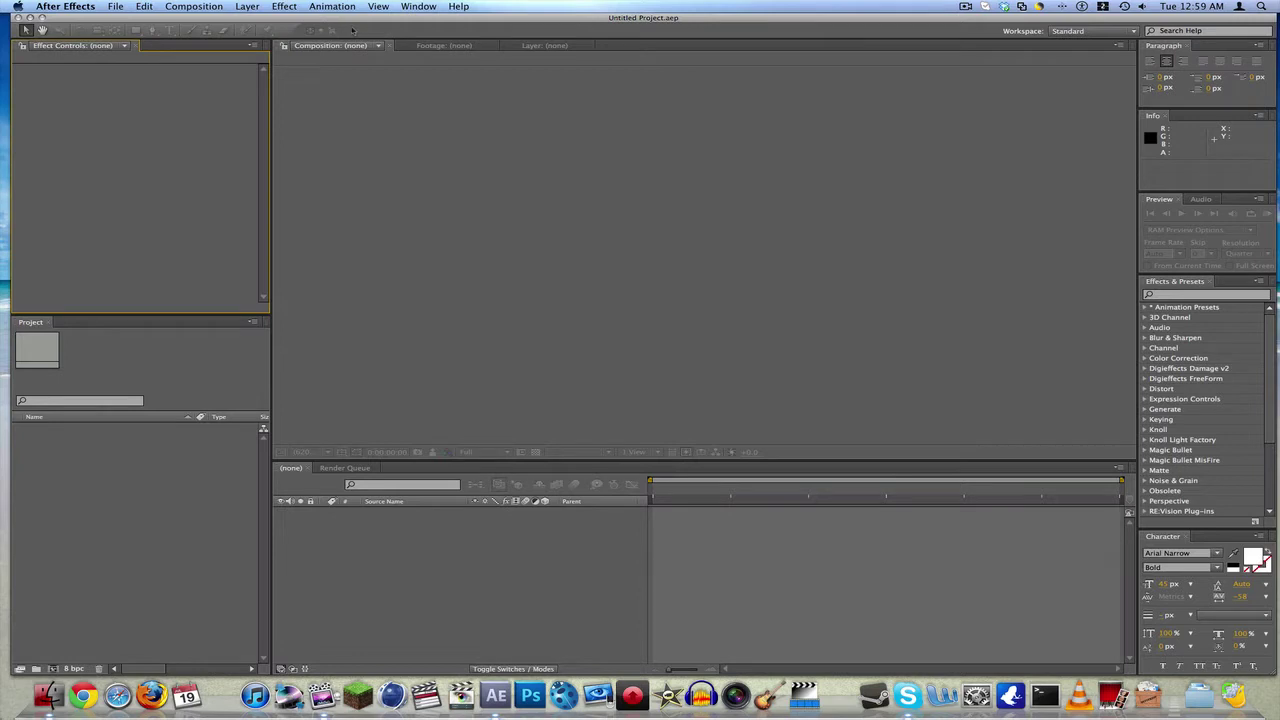
click(115, 6)
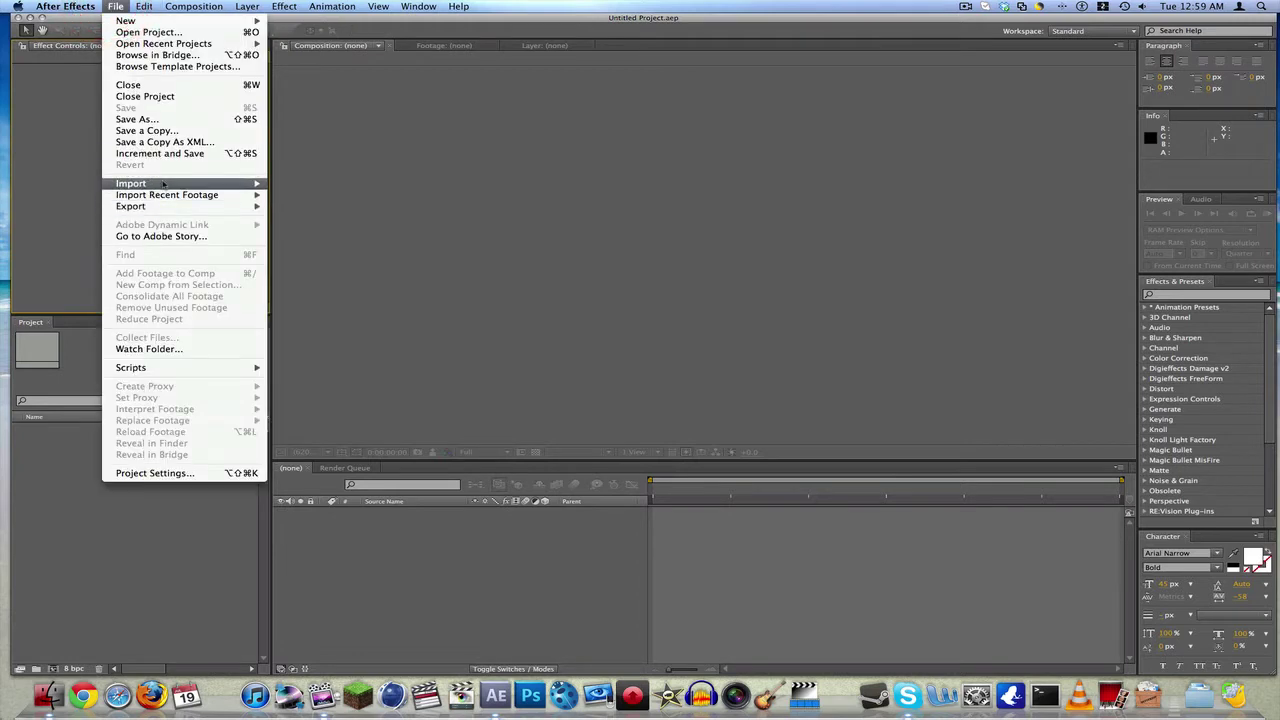
mouse_move(163, 183)
click(322, 184)
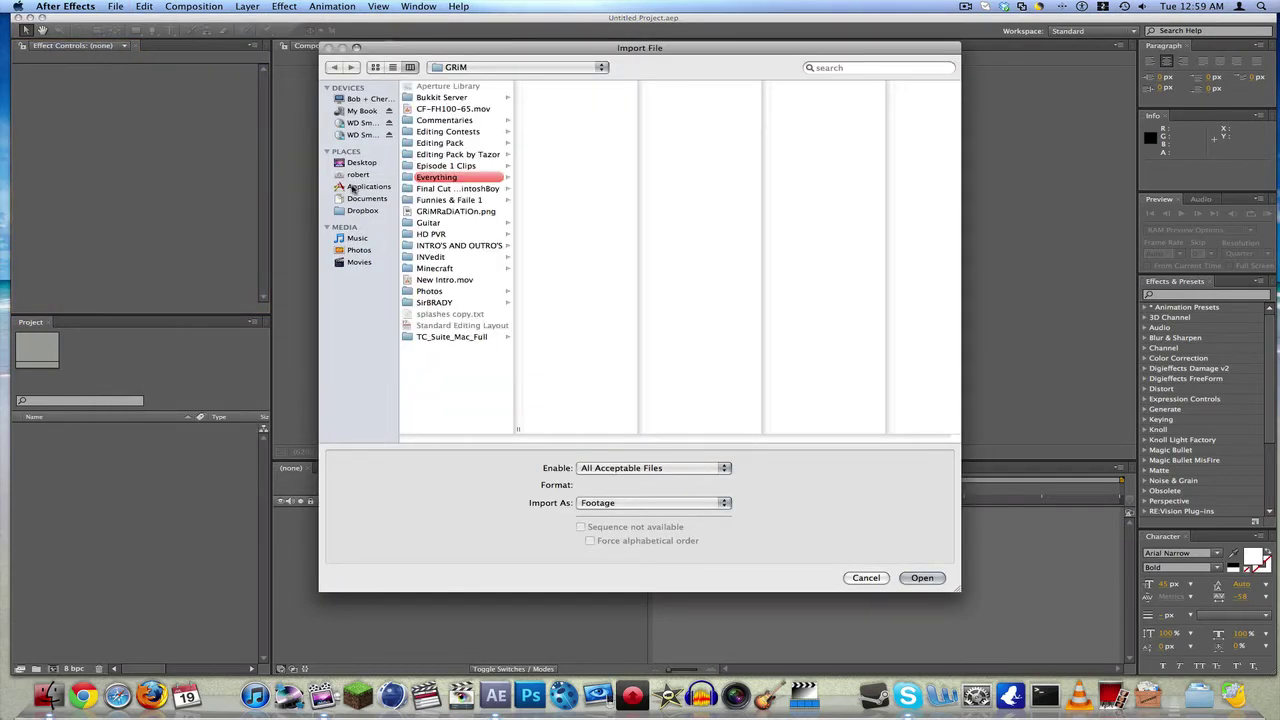
click(866, 578)
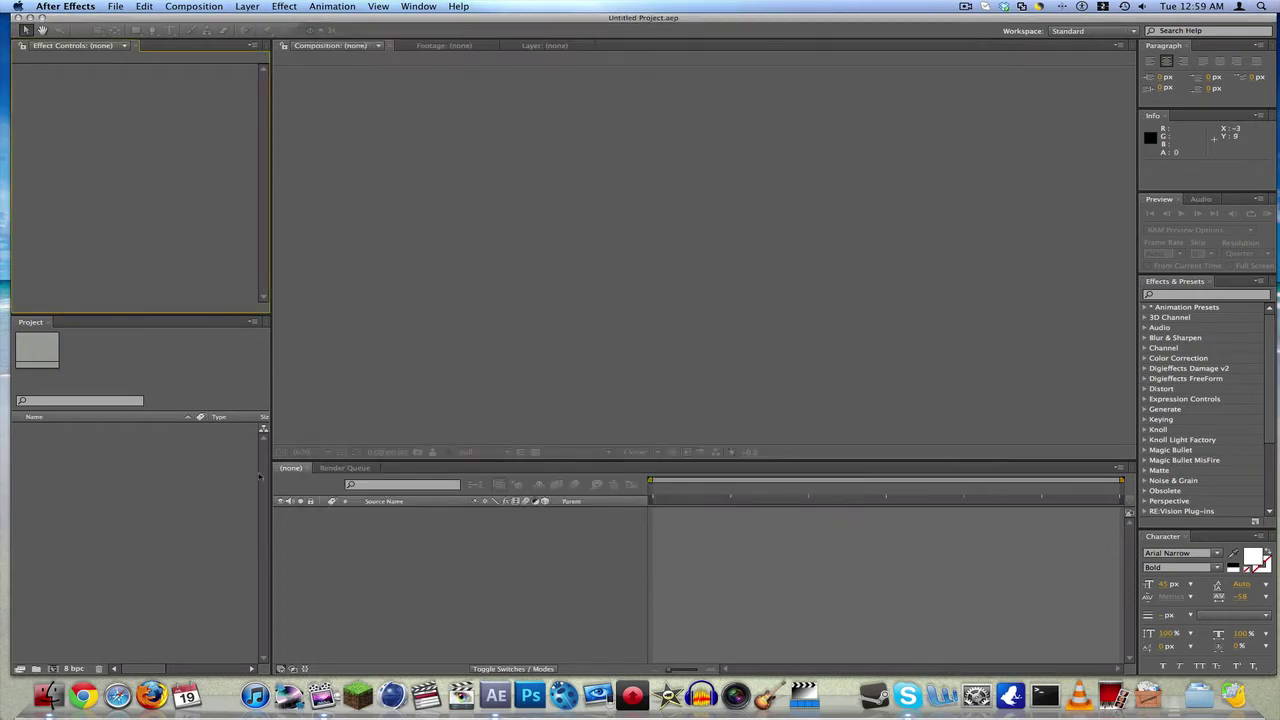
Create a new composition named Particular with the HD 720 60 FPS preset
click(195, 7)
click(207, 20)
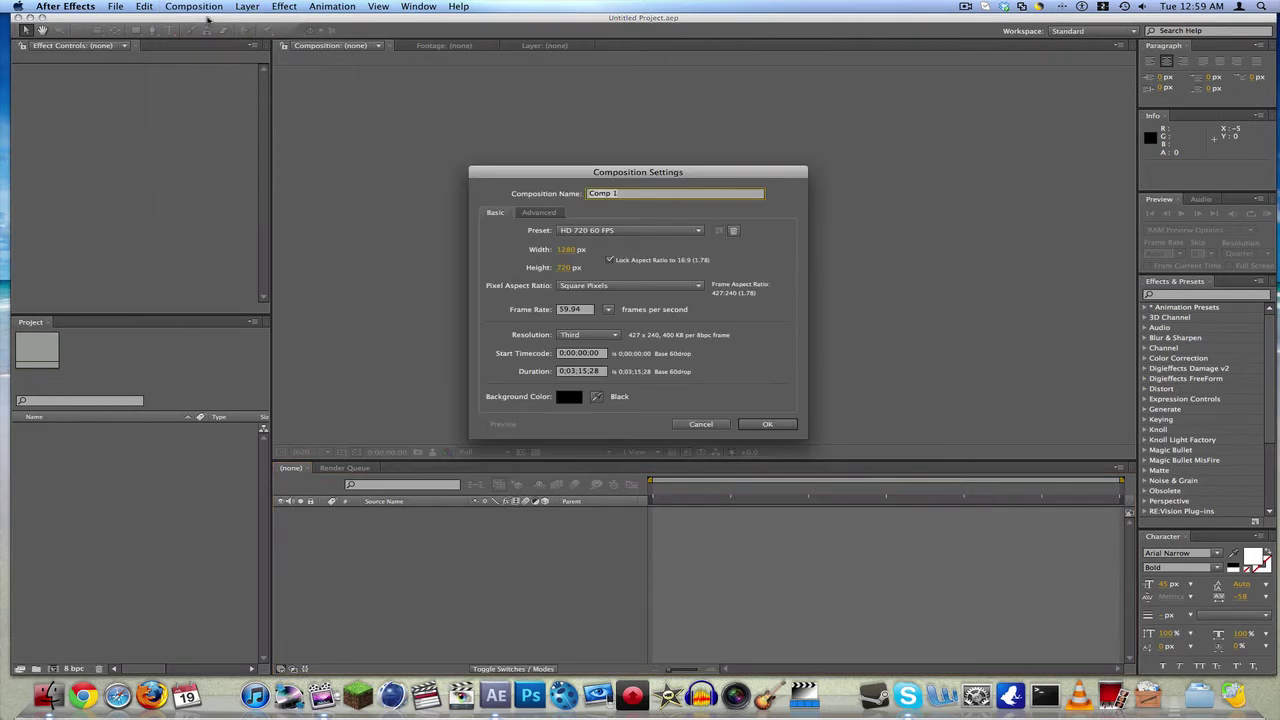
text(Par)
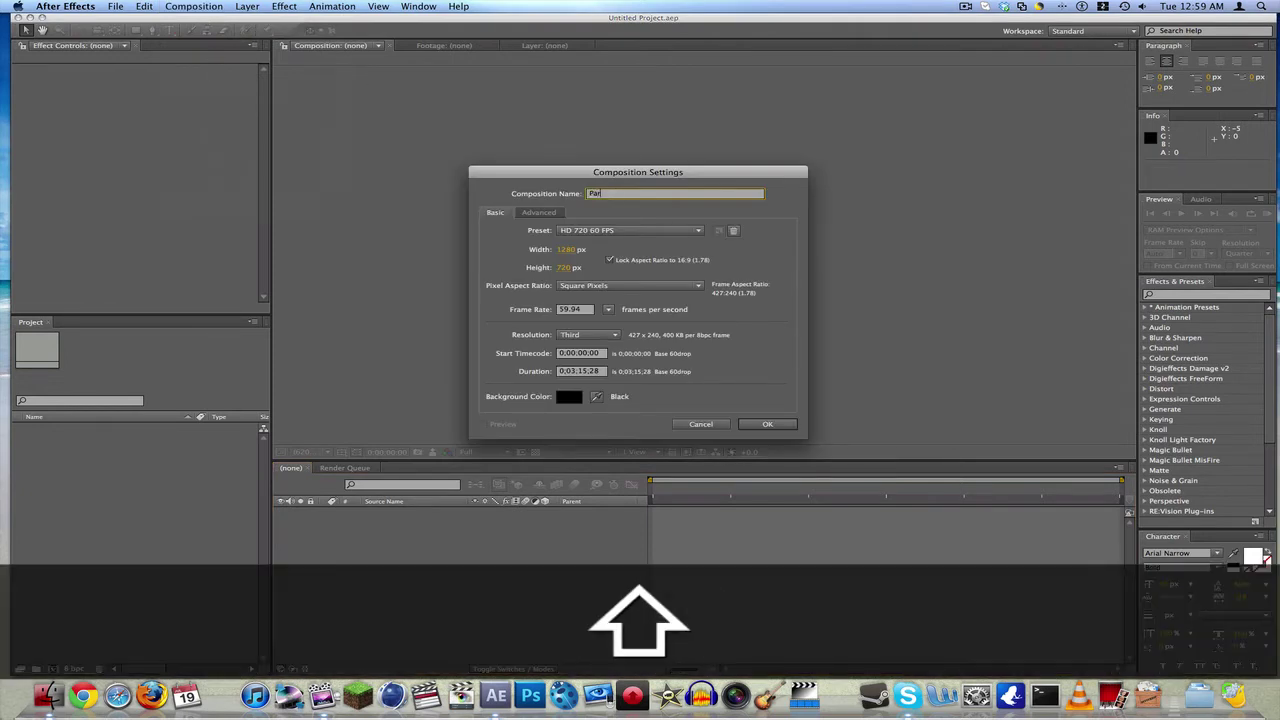
text(ticular)
click(767, 424)
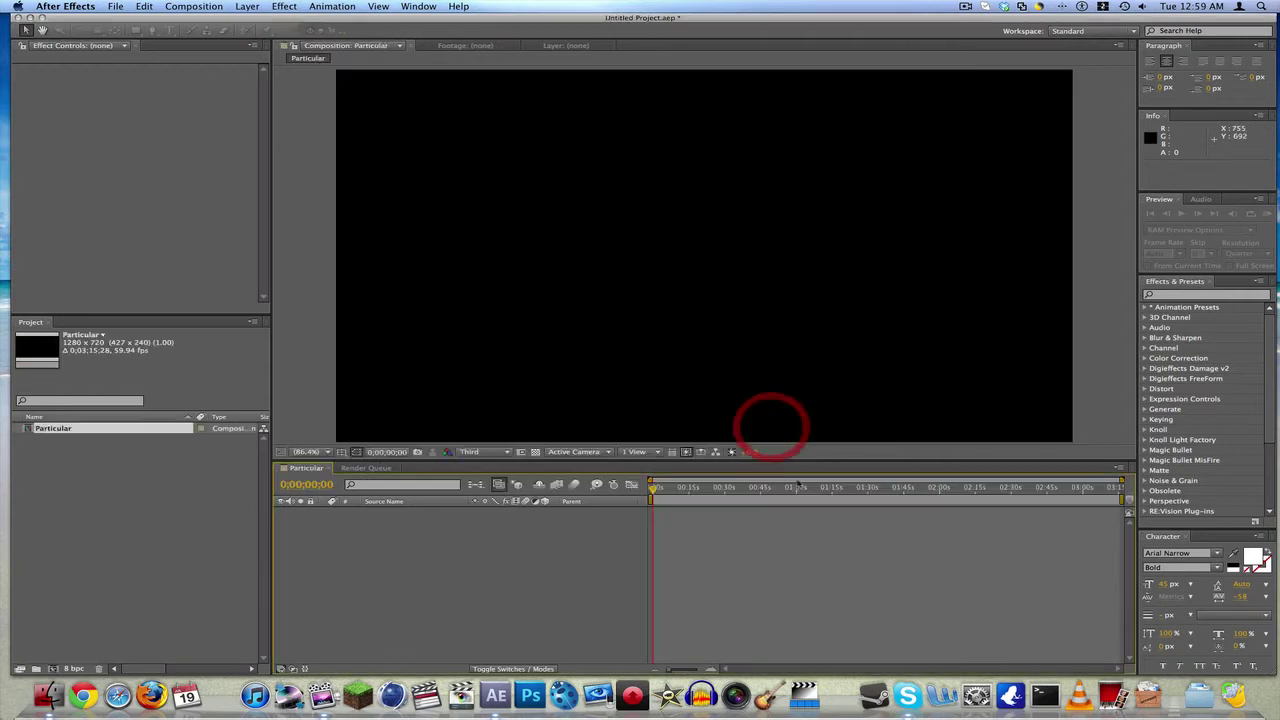
drag(1120, 481, 717, 483)
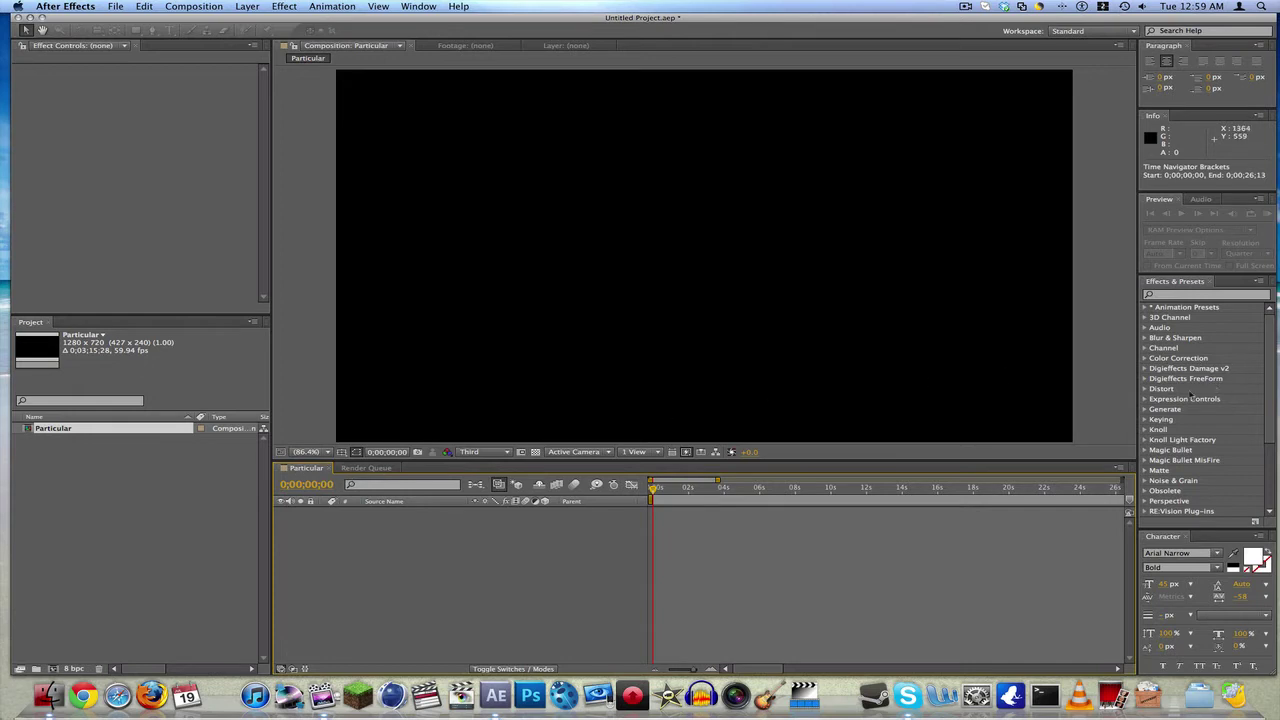
Search the effects for trapcode, clear the search, and locate the Particular effect in the Trapcode category
click(1168, 295)
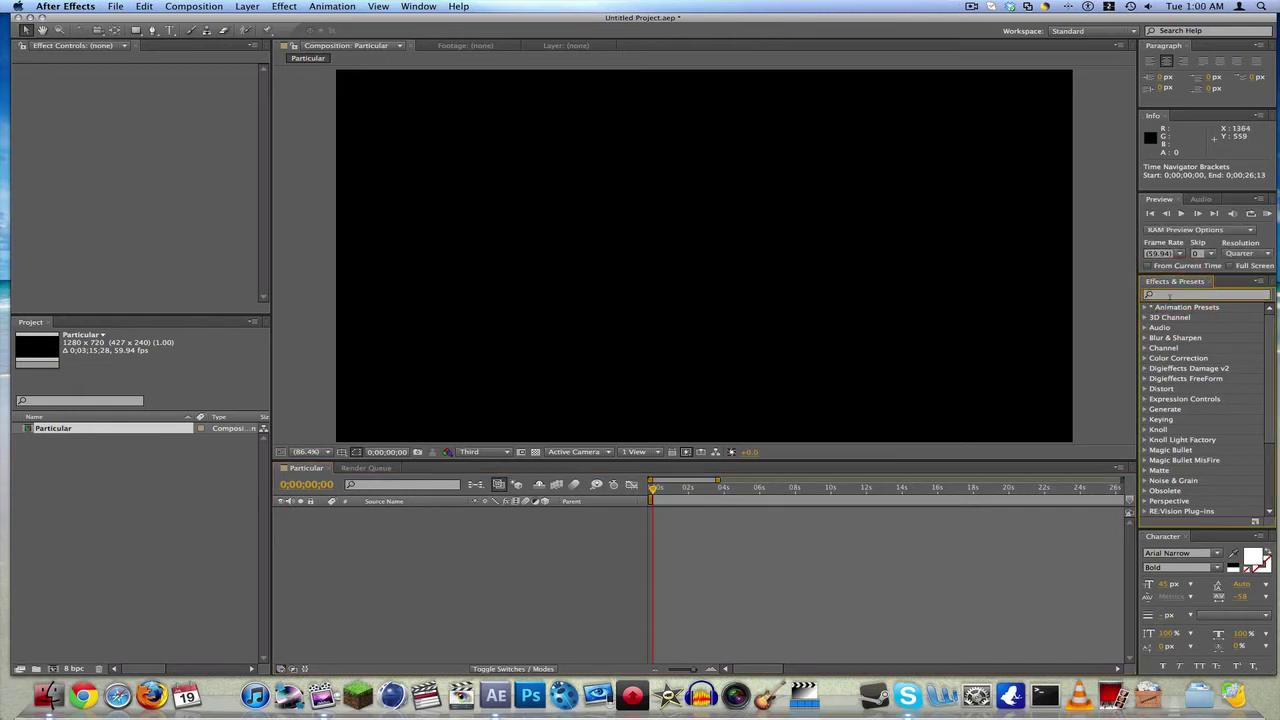
text(trapcode)
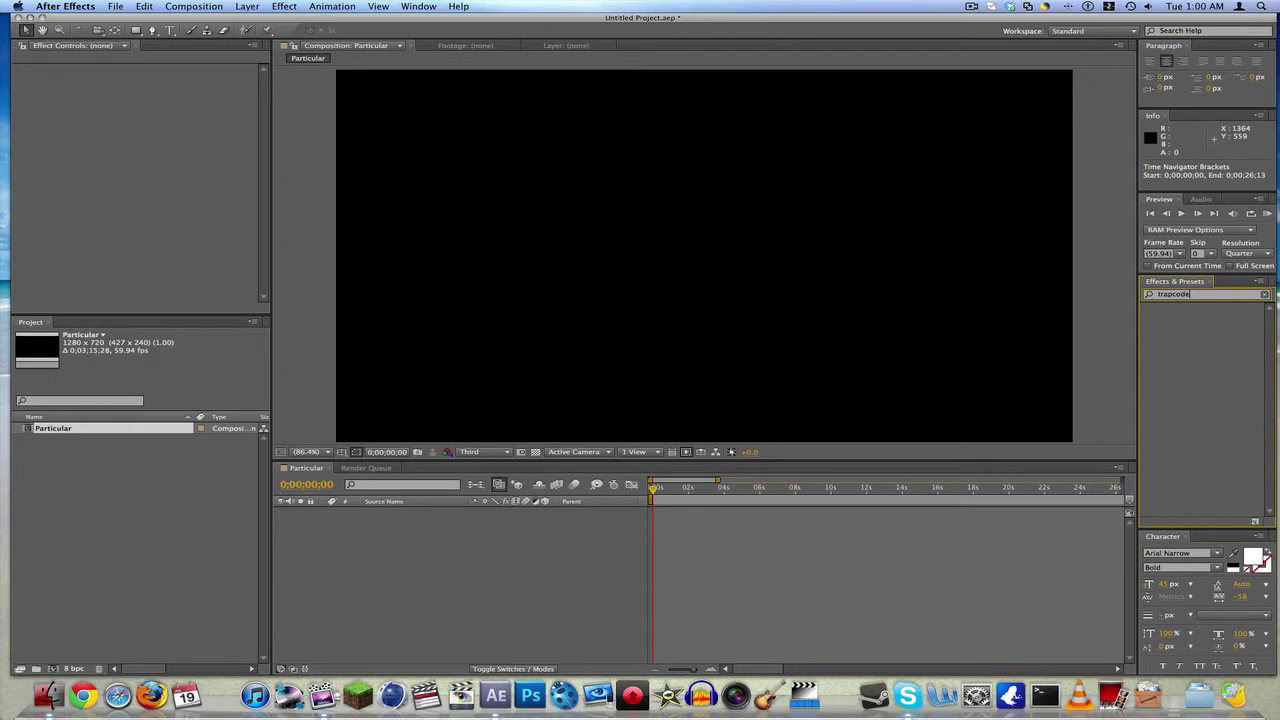
click(1264, 294)
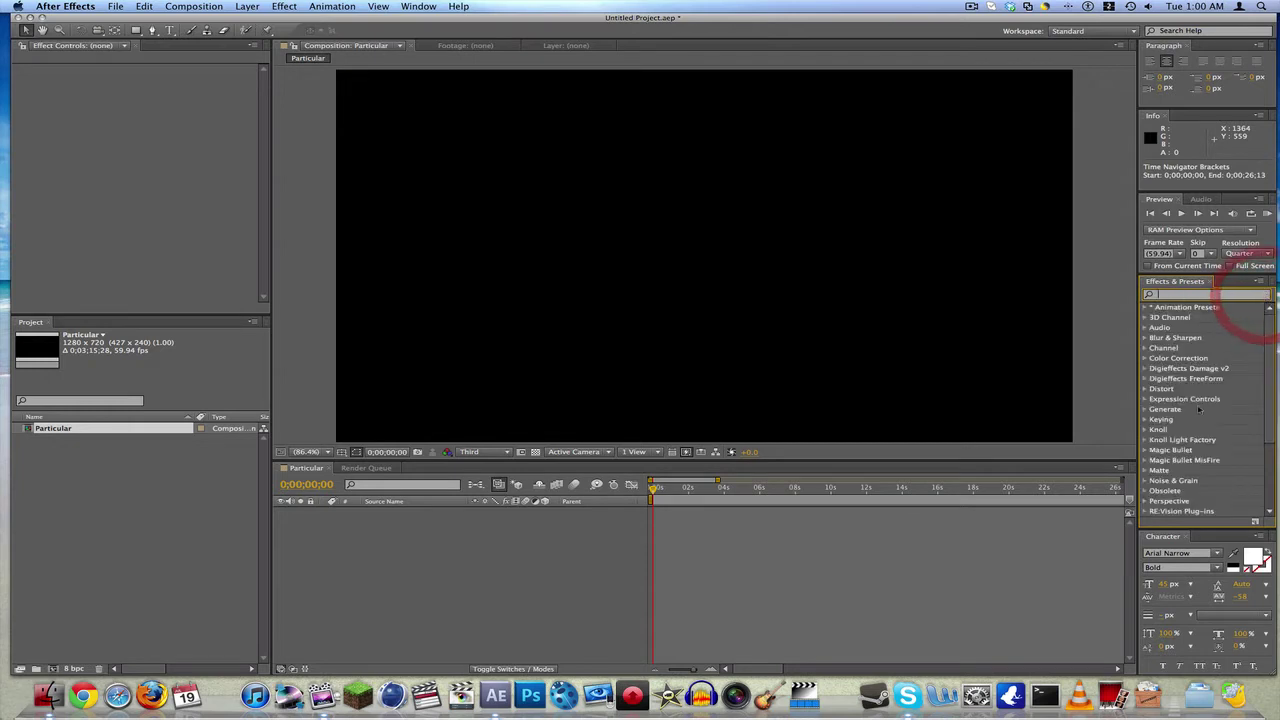
click(1145, 490)
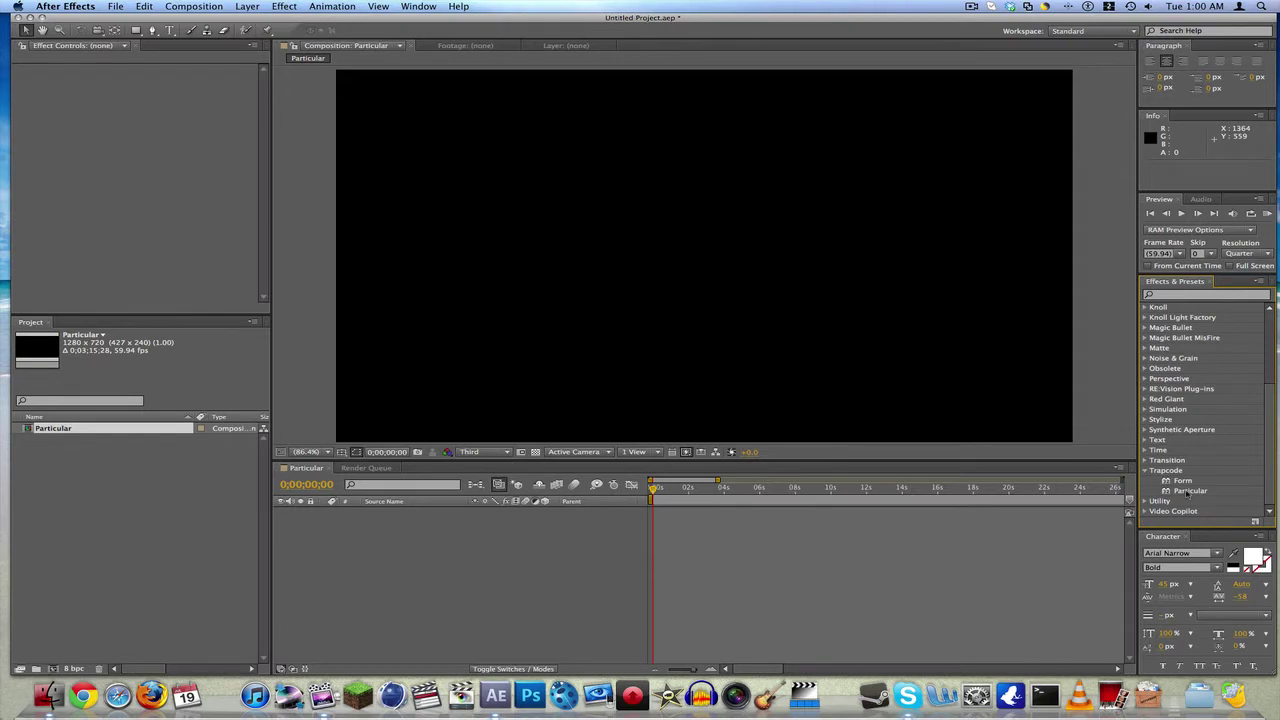
click(1187, 492)
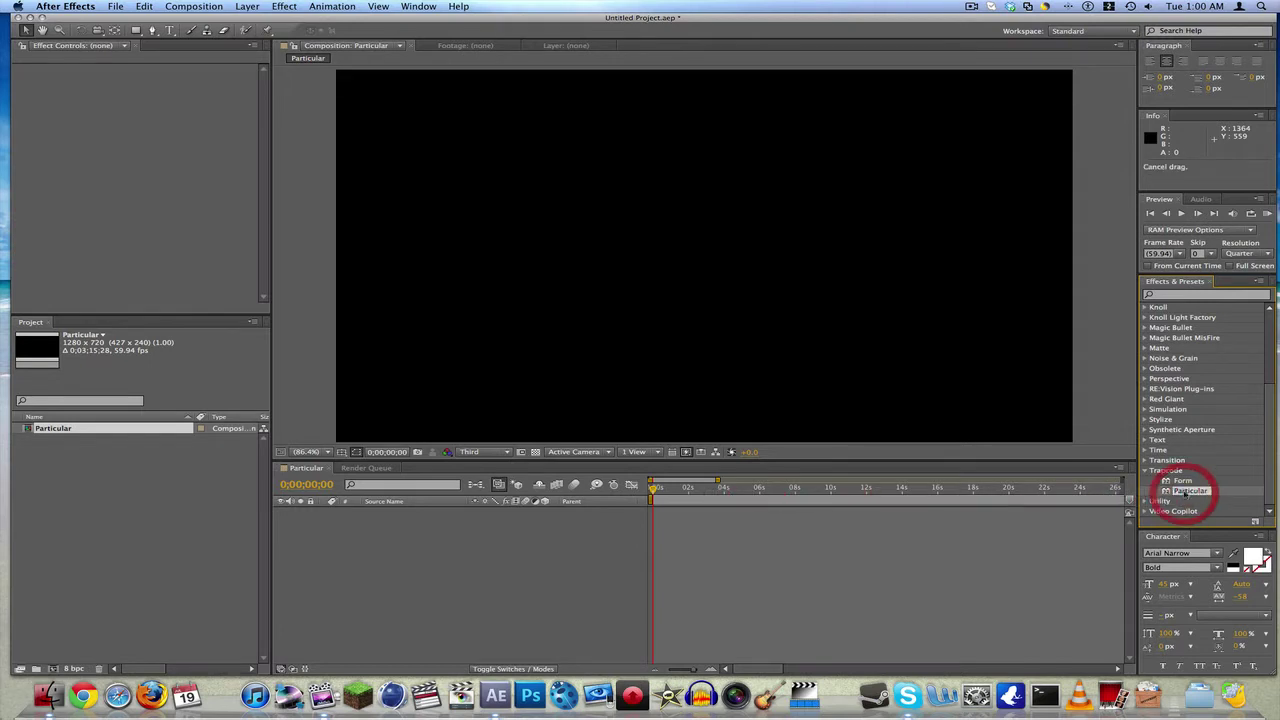
Start a new solid layer in the Particular composition and set its color to black (000000)
click(248, 6)
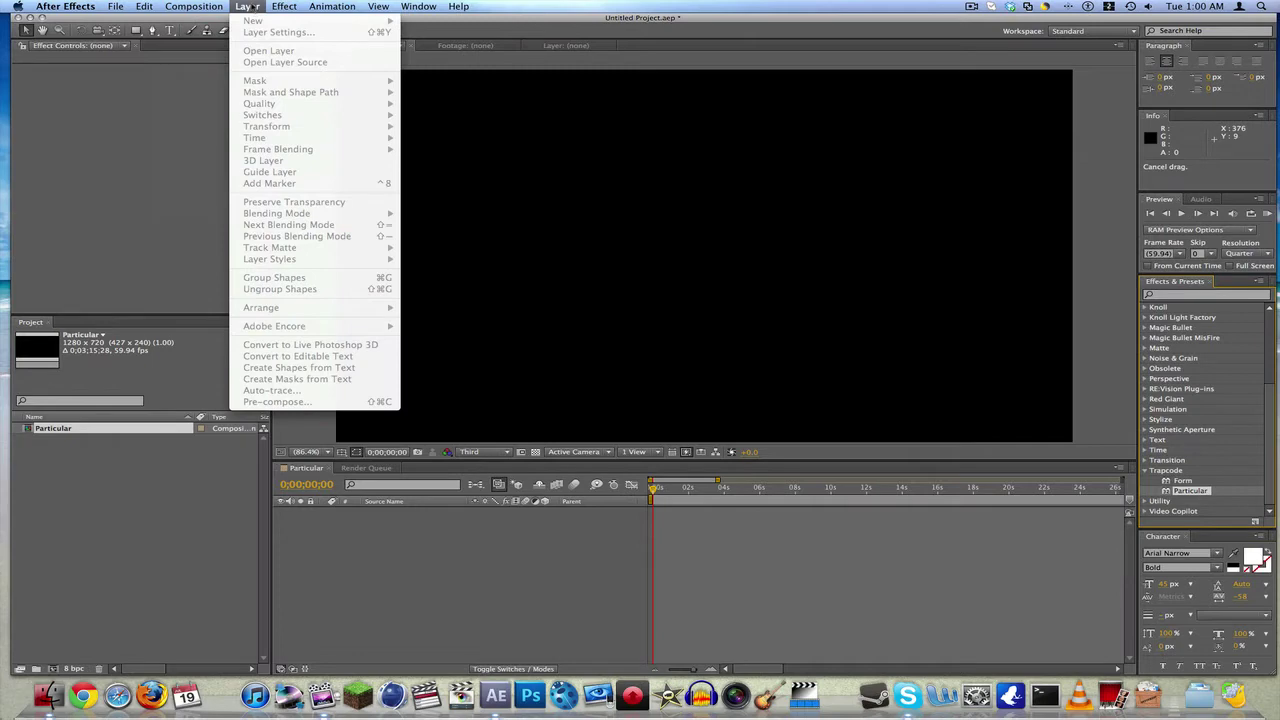
click(248, 6)
click(434, 594)
click(193, 6)
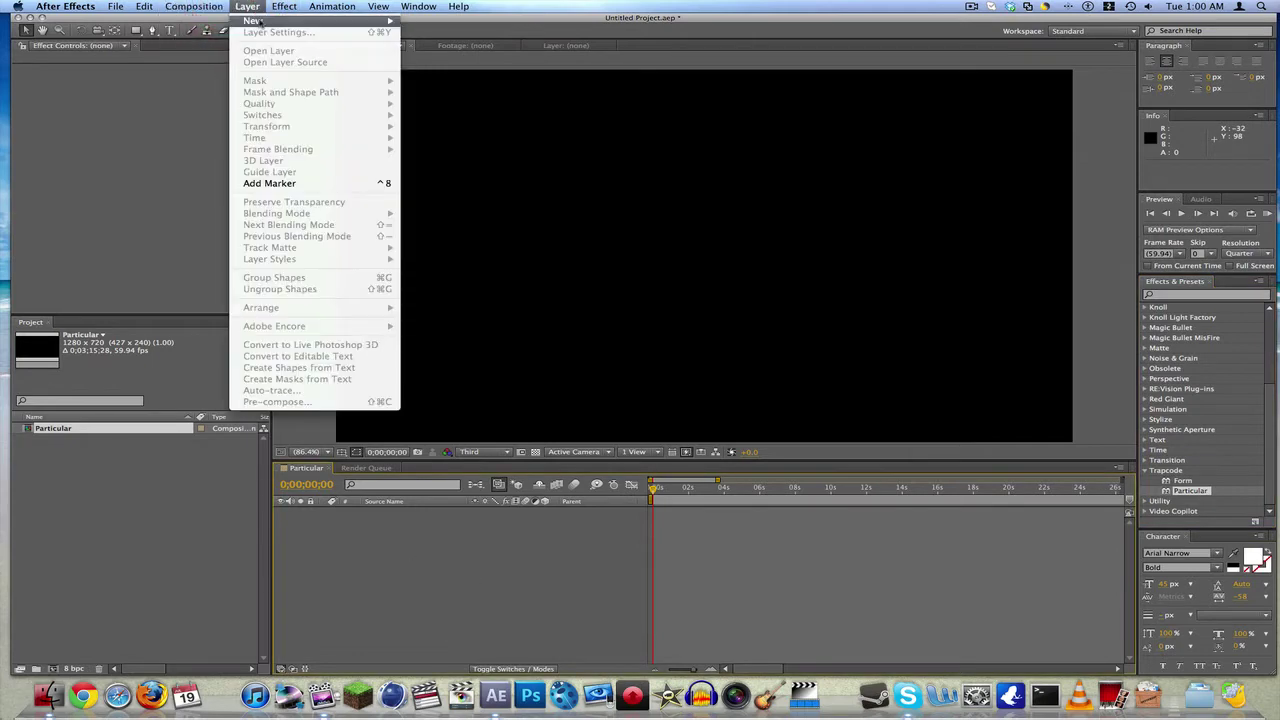
mouse_move(253, 20)
click(436, 37)
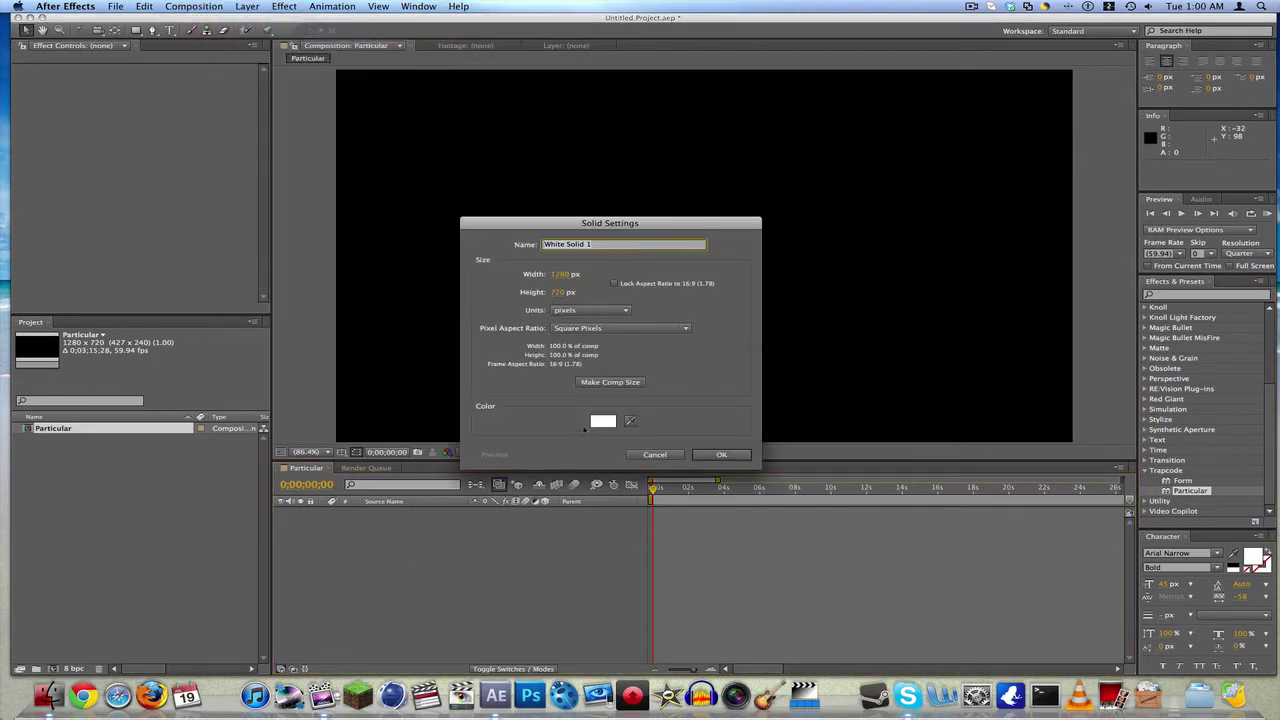
click(602, 421)
drag(190, 390, 12, 540)
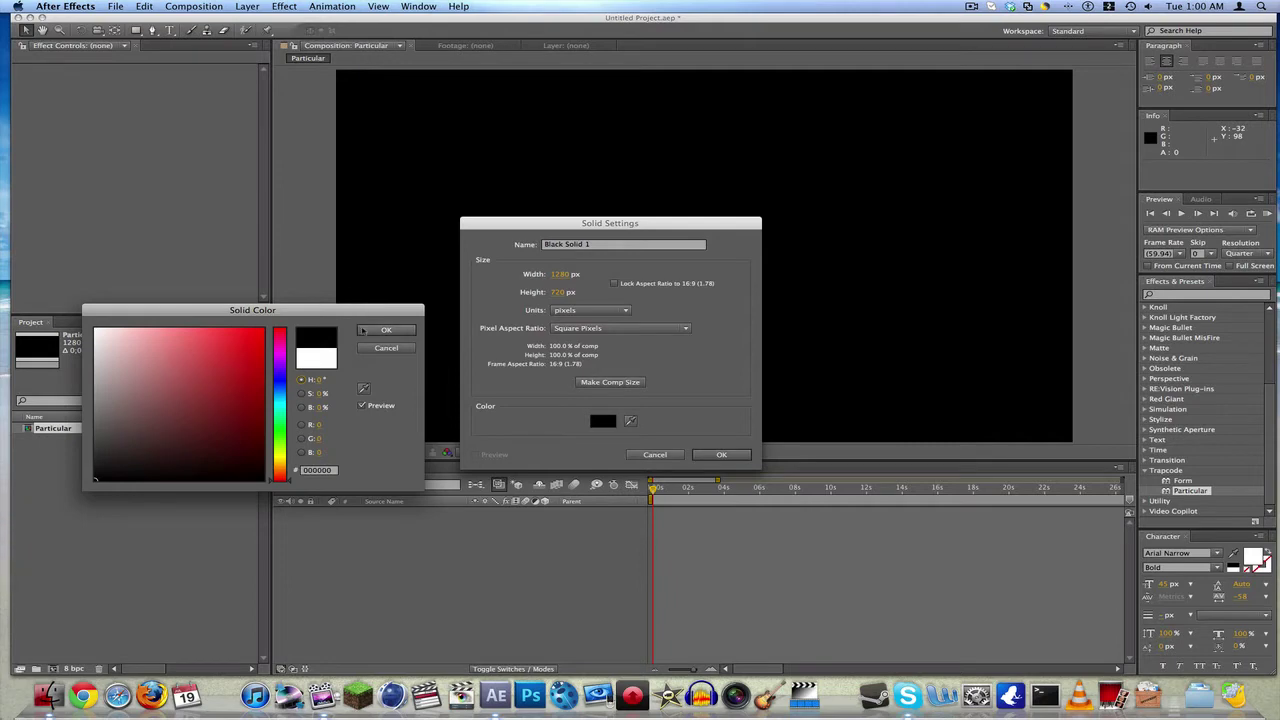
click(363, 330)
Name the new solid Particular, make it composition size, and create it
click(553, 244)
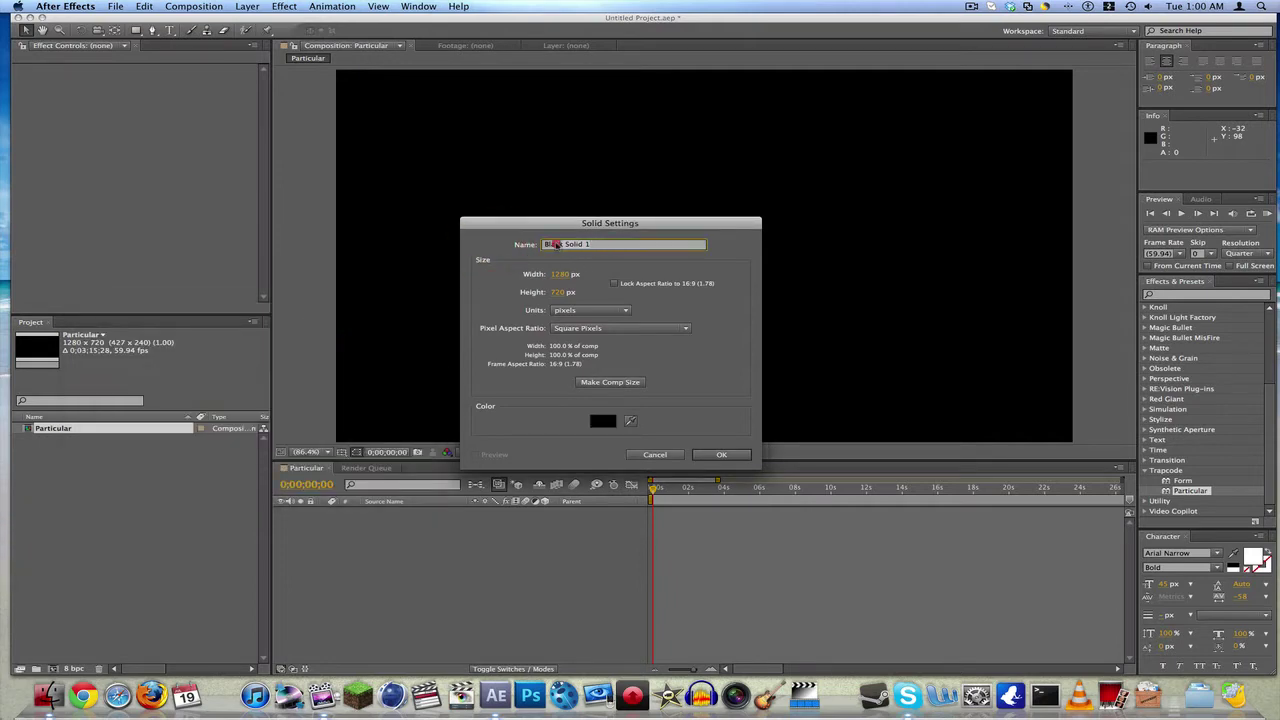
text(Part)
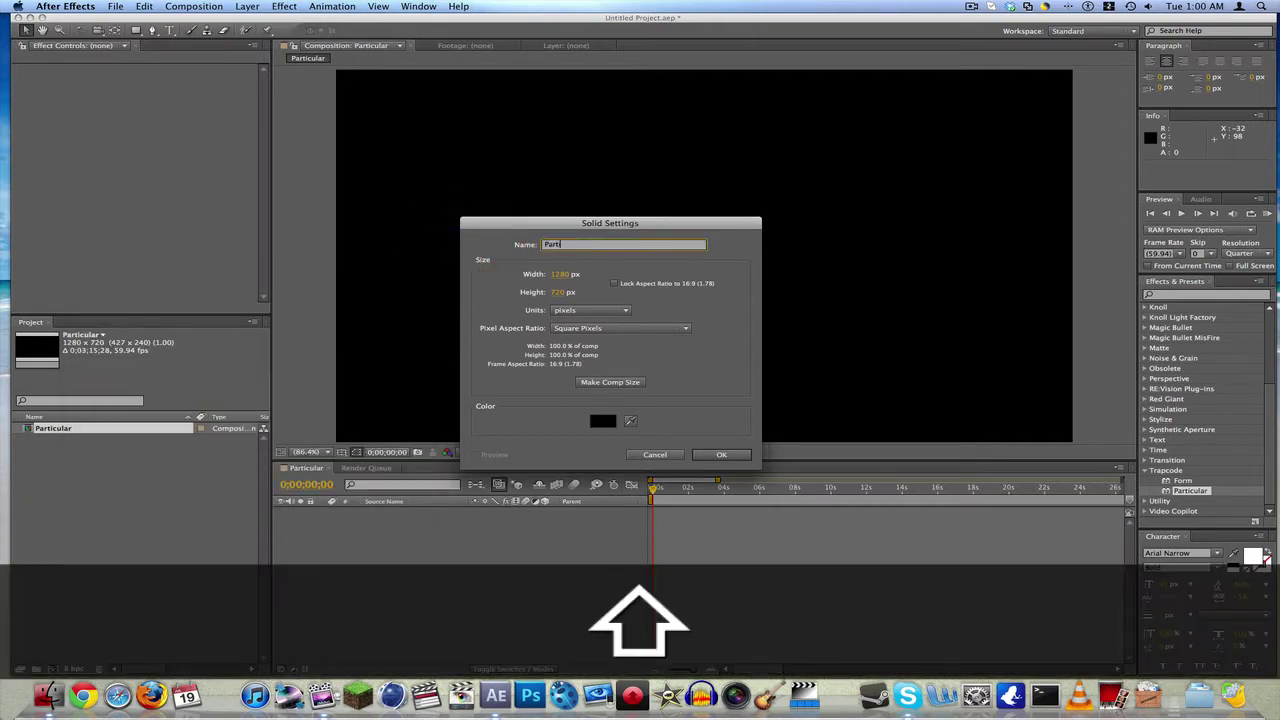
text(icular)
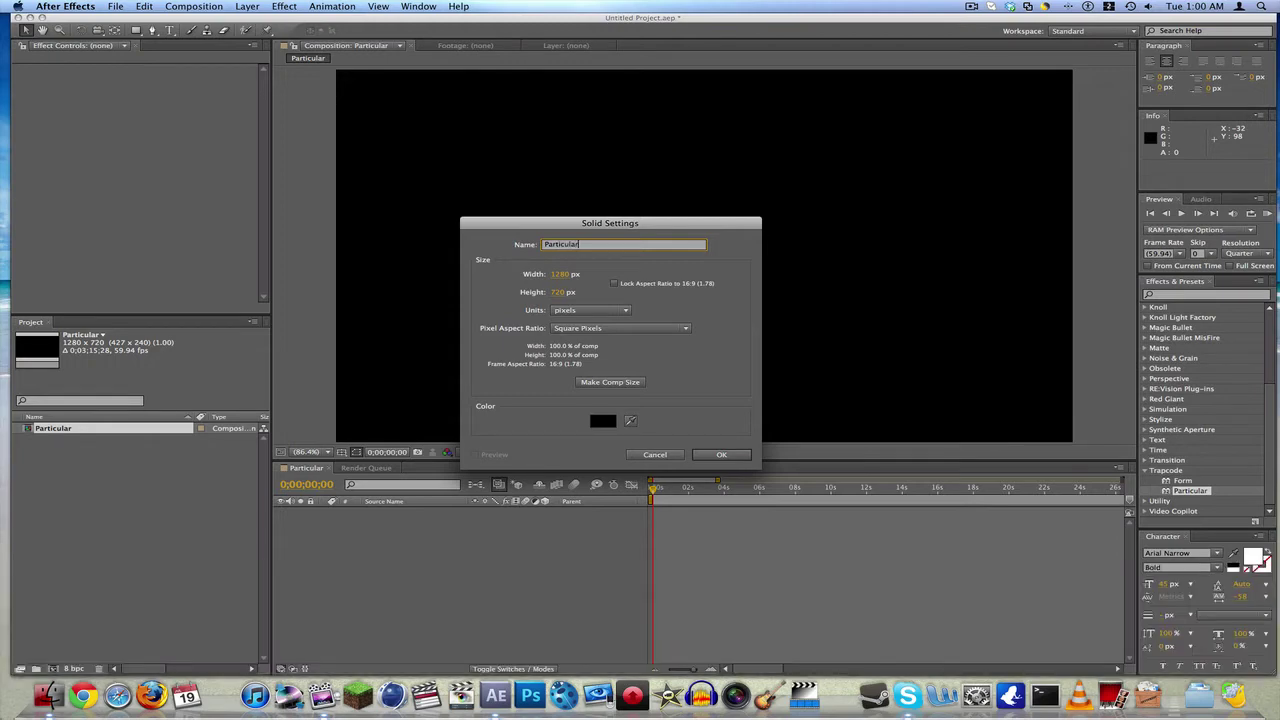
click(610, 382)
click(720, 454)
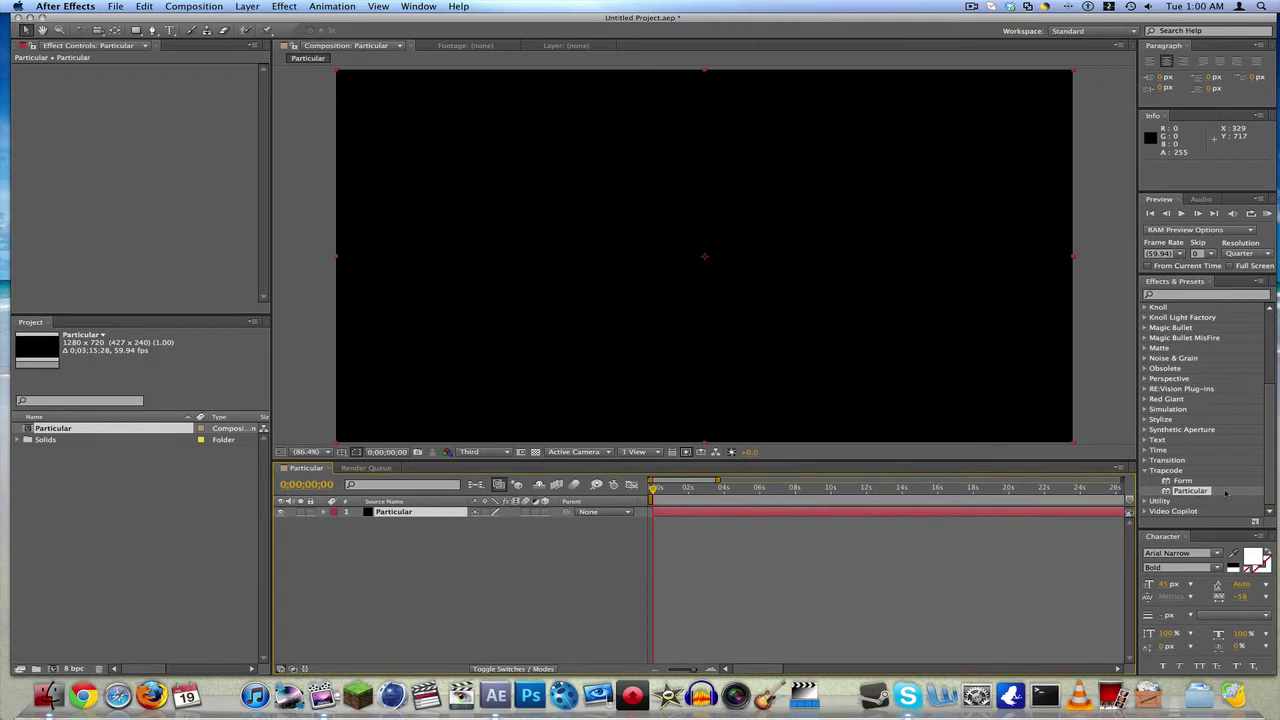
Search the effects for particular and apply the Trapcode Particular effect to the Particular solid layer
click(1175, 293)
text(part)
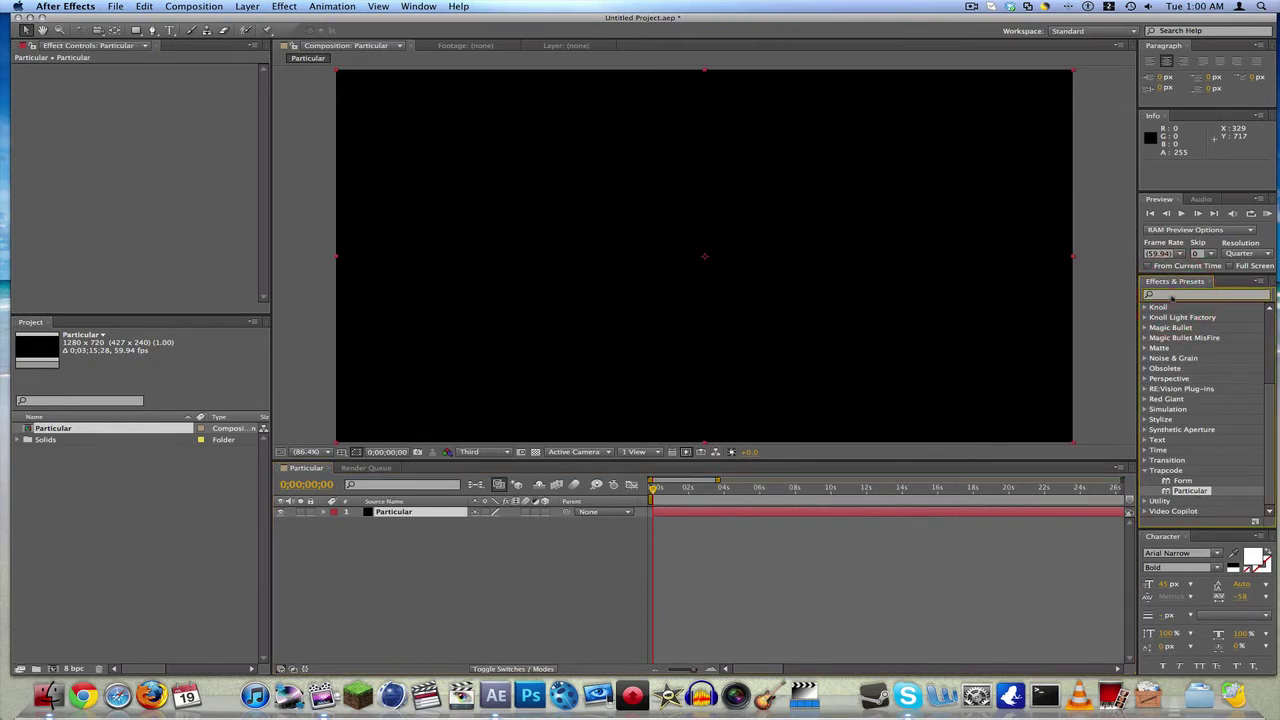
text(icular)
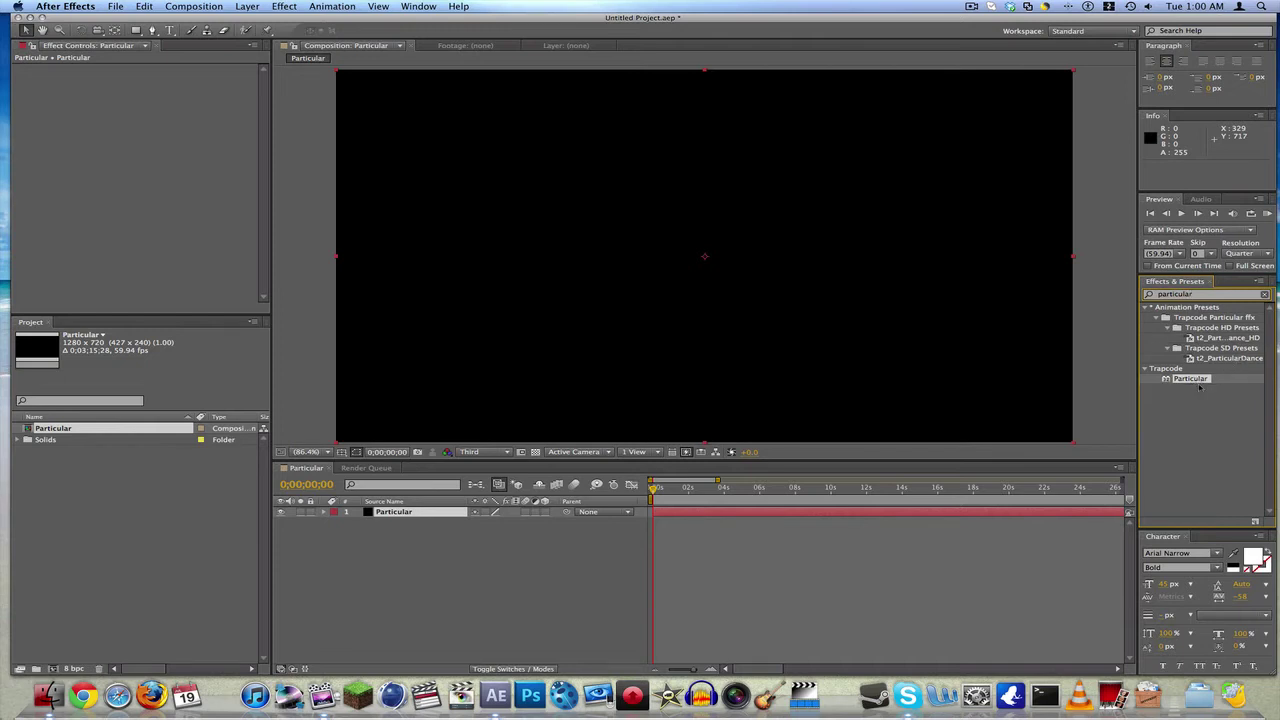
drag(1195, 380, 815, 514)
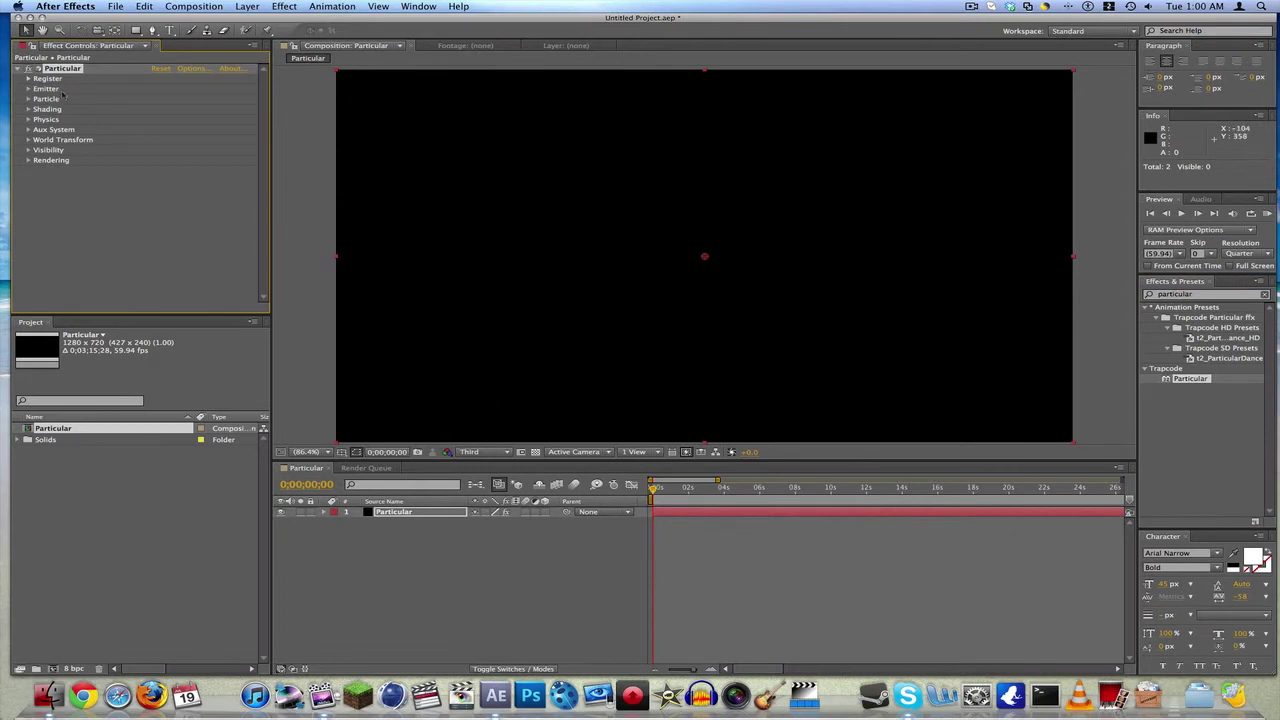
Move the current time to 0;00;02;28 and make the effect controls area taller with the Emitter settings expanded
click(29, 88)
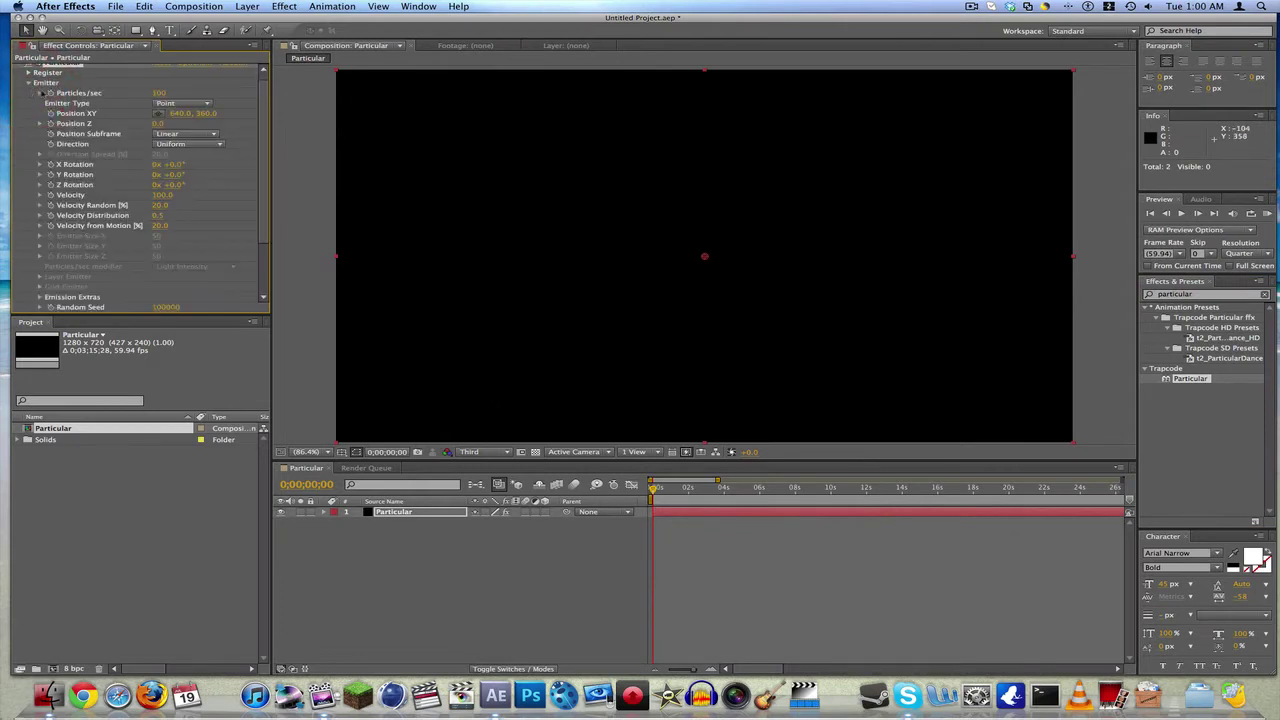
drag(655, 489, 697, 487)
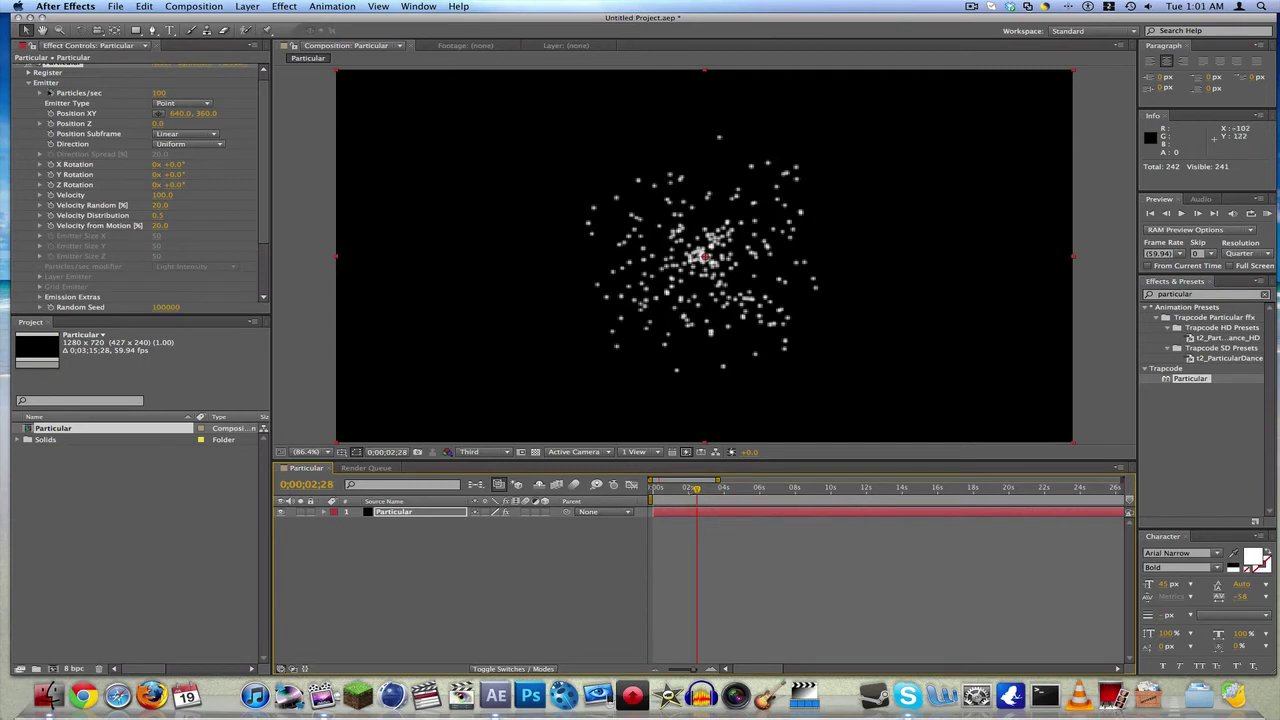
click(29, 83)
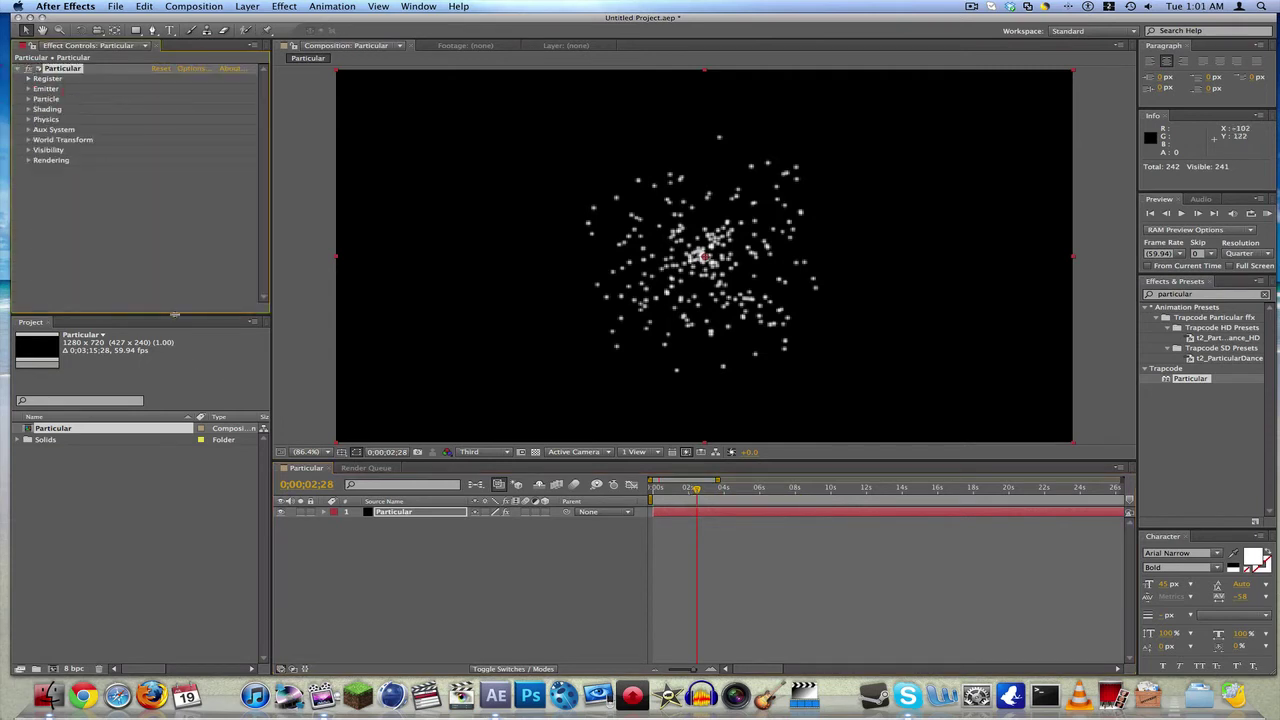
drag(175, 316, 175, 420)
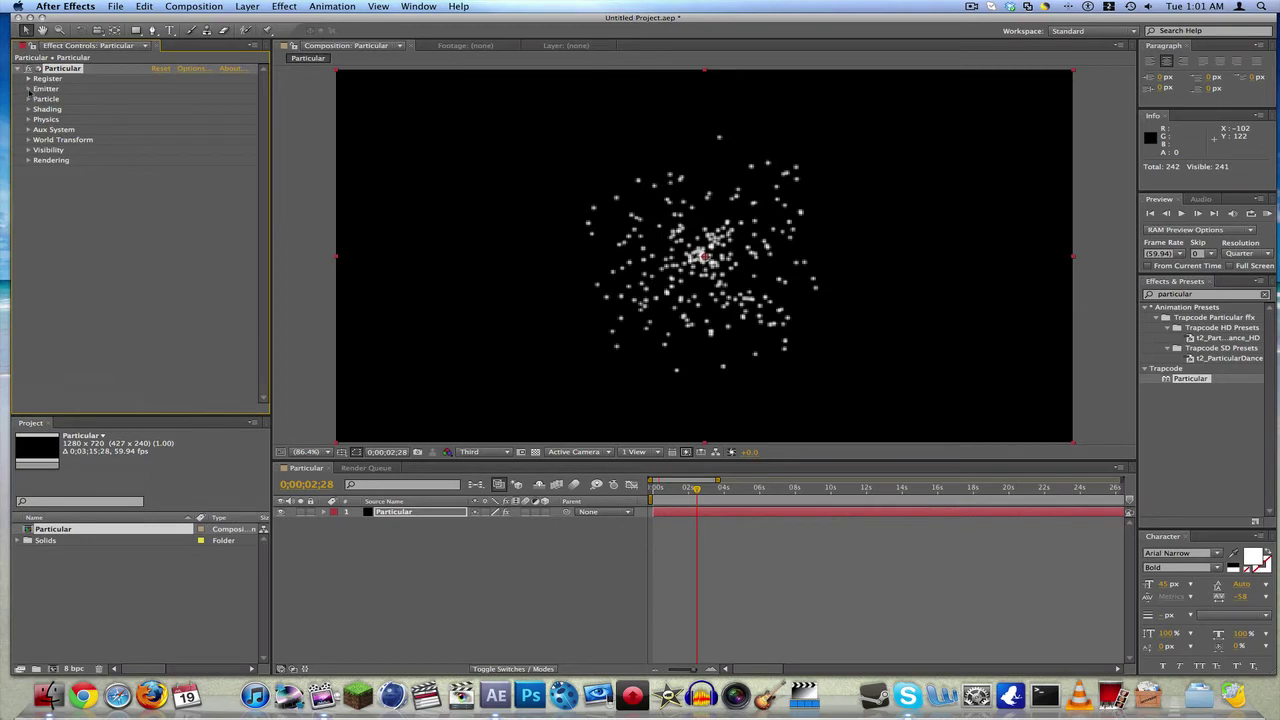
click(28, 88)
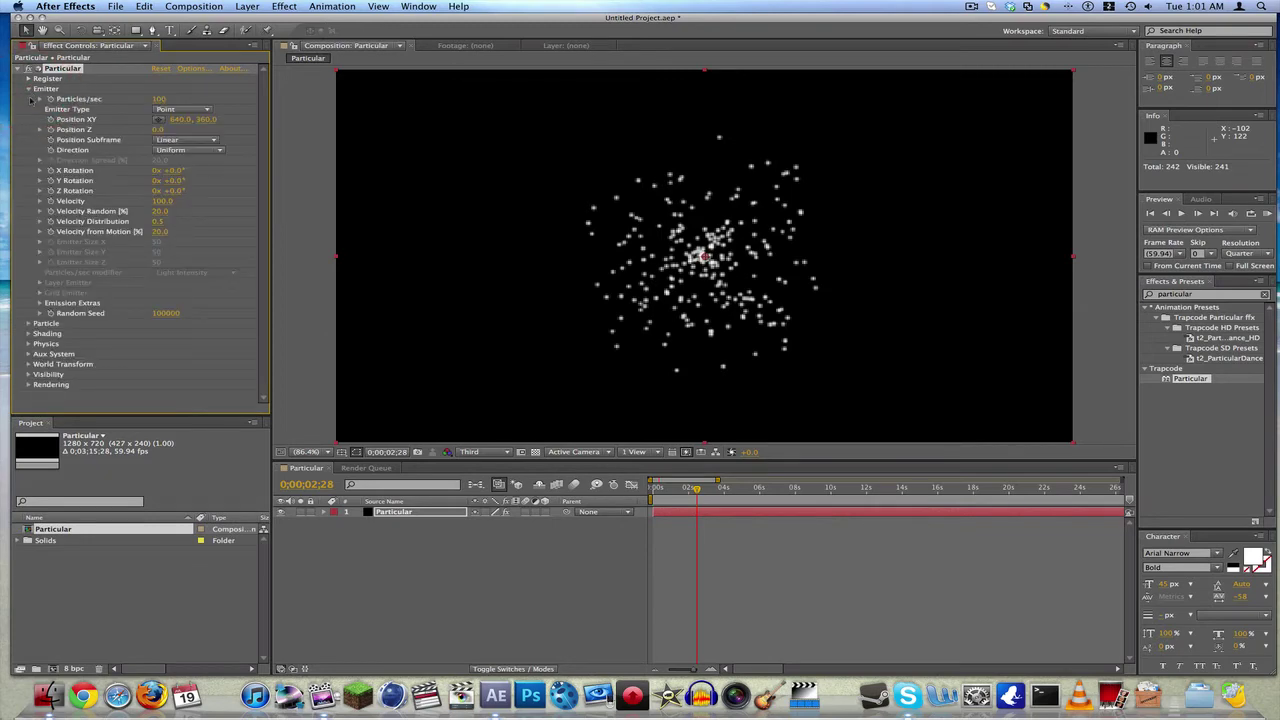
Set the emitter to 20 particles per second and change the emitter type to Box
click(159, 99)
key(BackSpace)
key(Return)
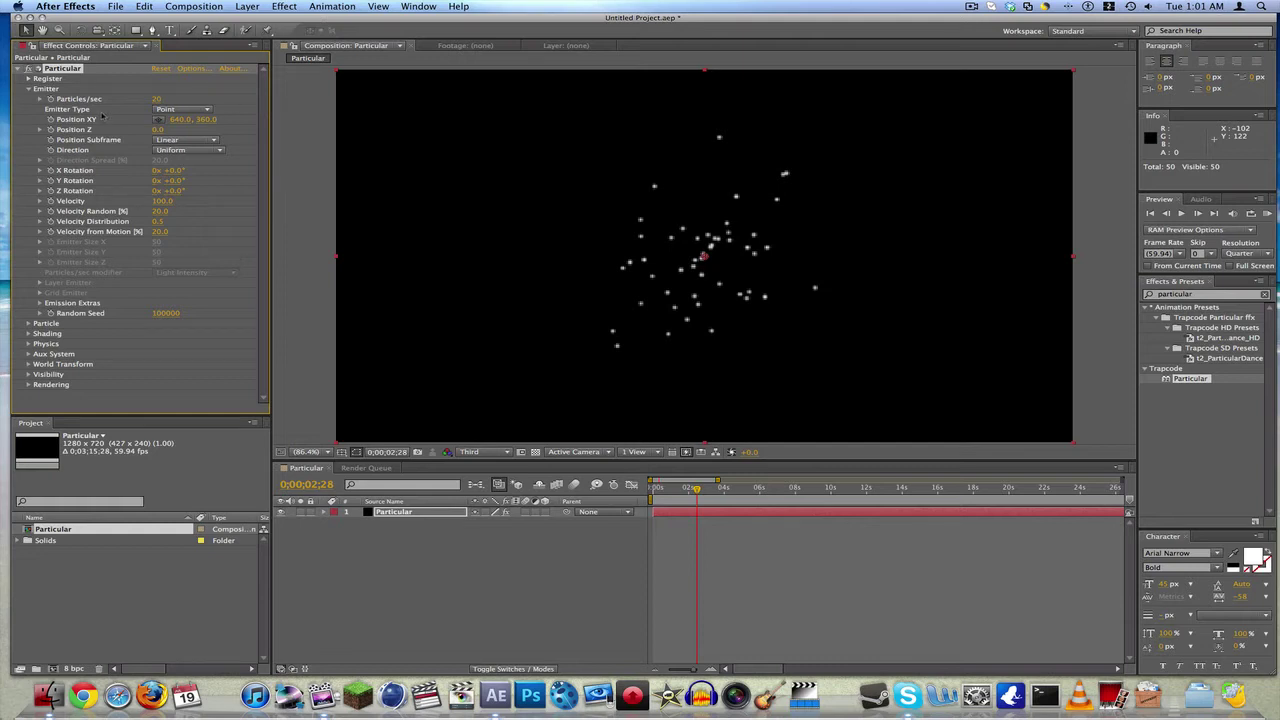
click(183, 109)
click(175, 132)
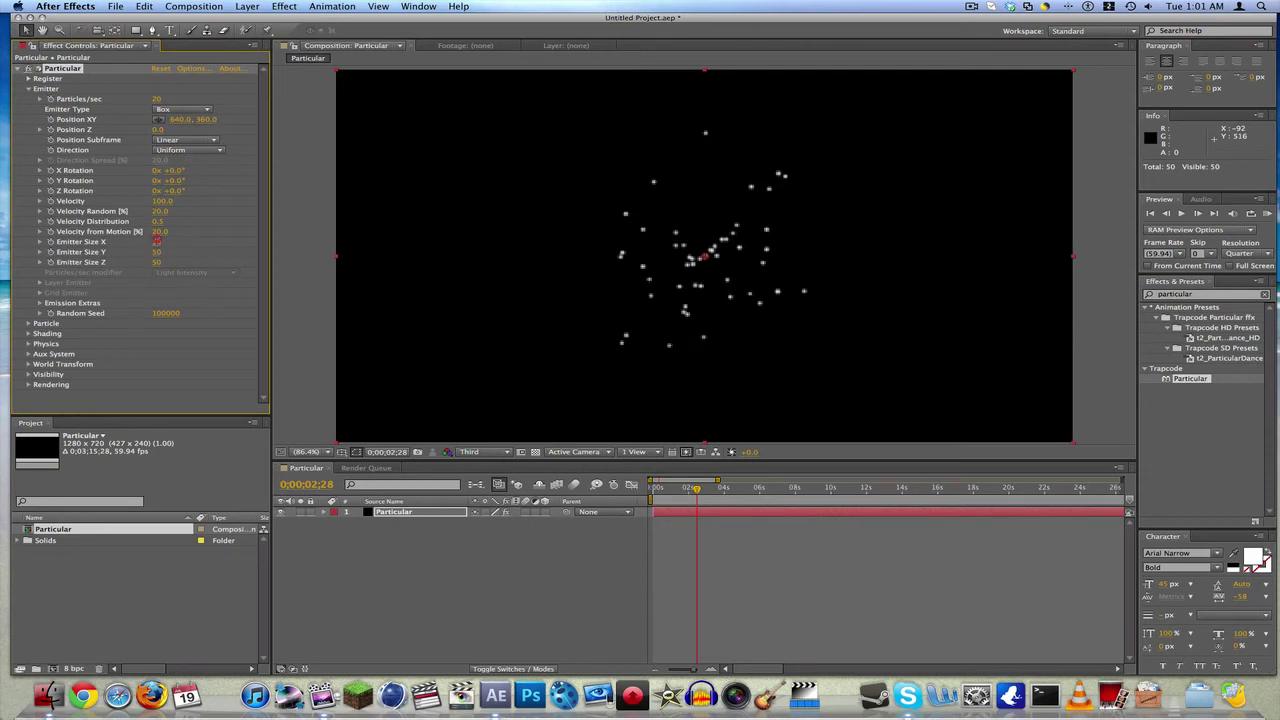
Set the emitter size to 3413 in X, 0 in Y and 1347 in Z
drag(157, 242, 1090, 256)
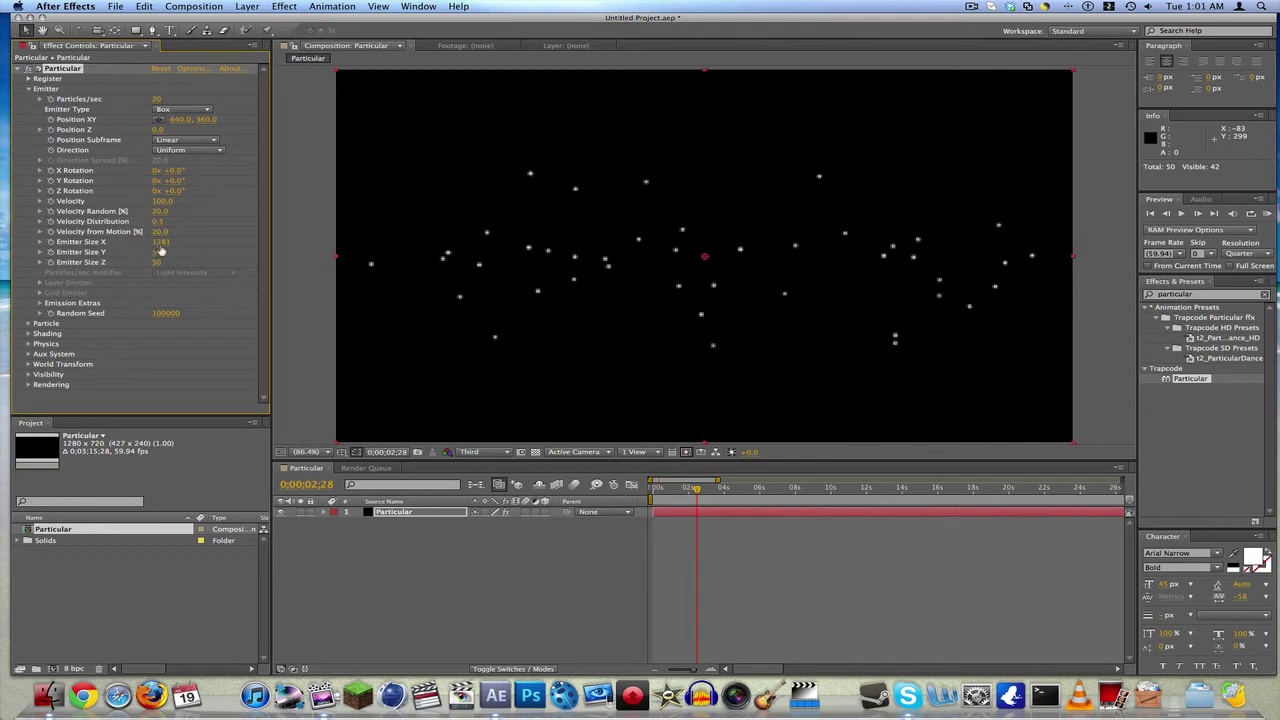
drag(158, 242, 1061, 234)
mouse_move(160, 242)
mouse_down()
mouse_move(735, 237)
mouse_move(577, 240)
mouse_move(600, 240)
mouse_up()
drag(157, 253, 35, 253)
drag(157, 262, 271, 263)
Try an Emission Extras Pre Run of 100 at the composition's first frame and return Pre Run to 0
click(40, 302)
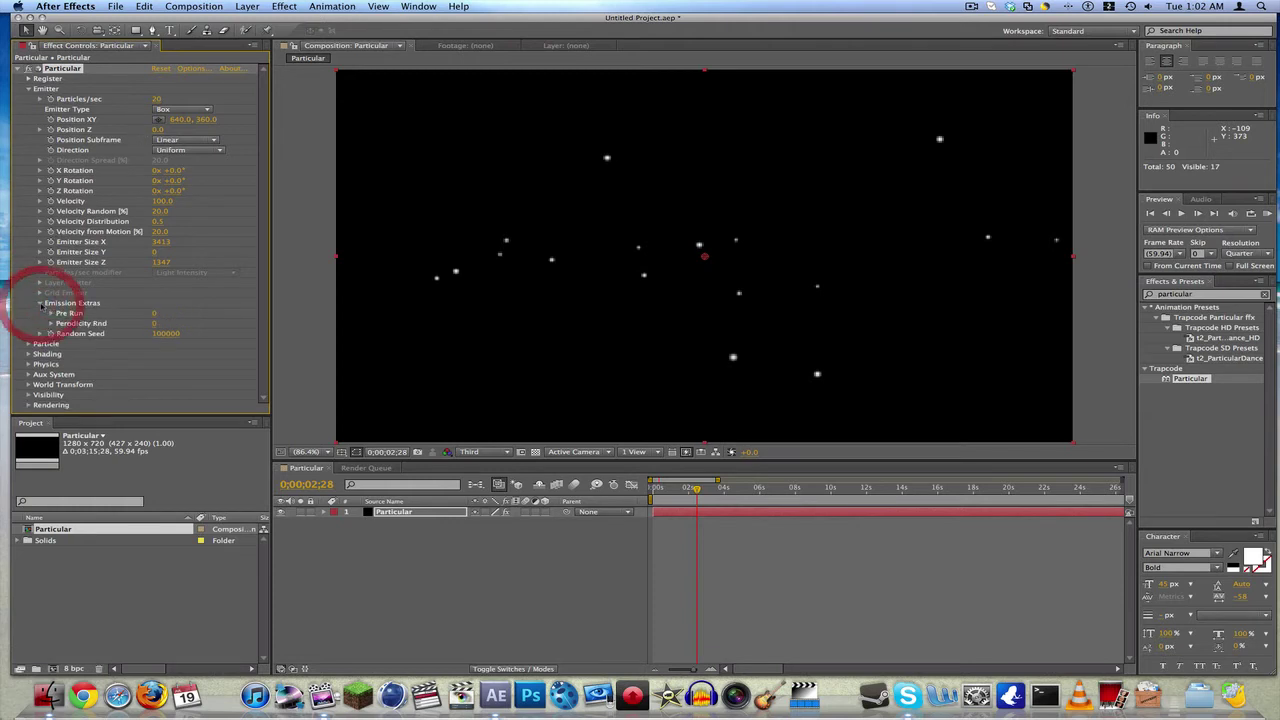
click(155, 313)
text(100)
click(619, 326)
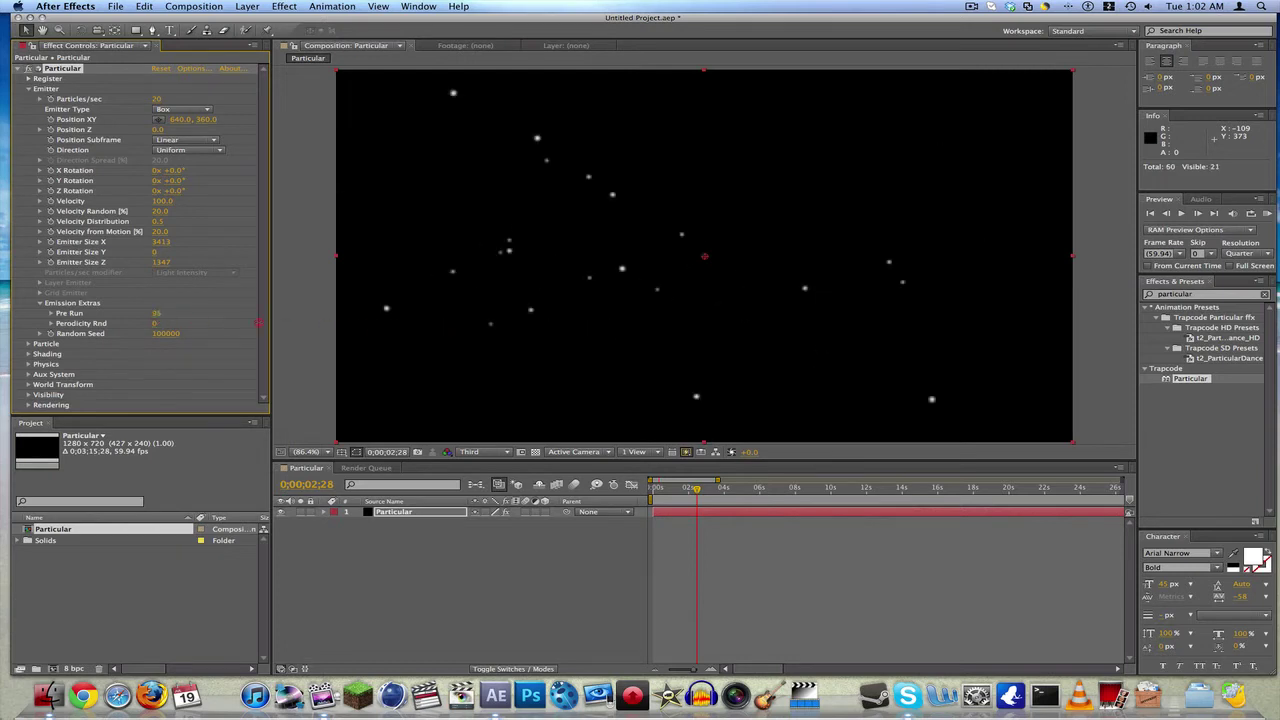
drag(697, 489, 545, 490)
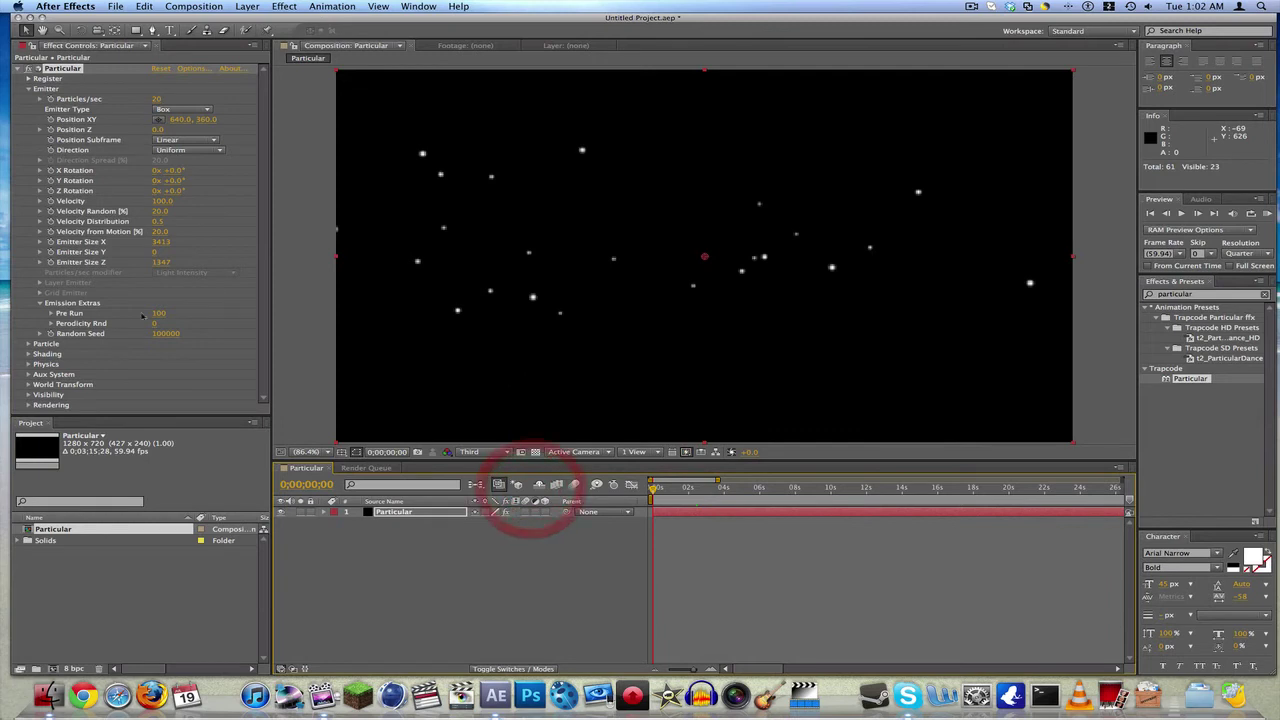
drag(156, 317, 2, 314)
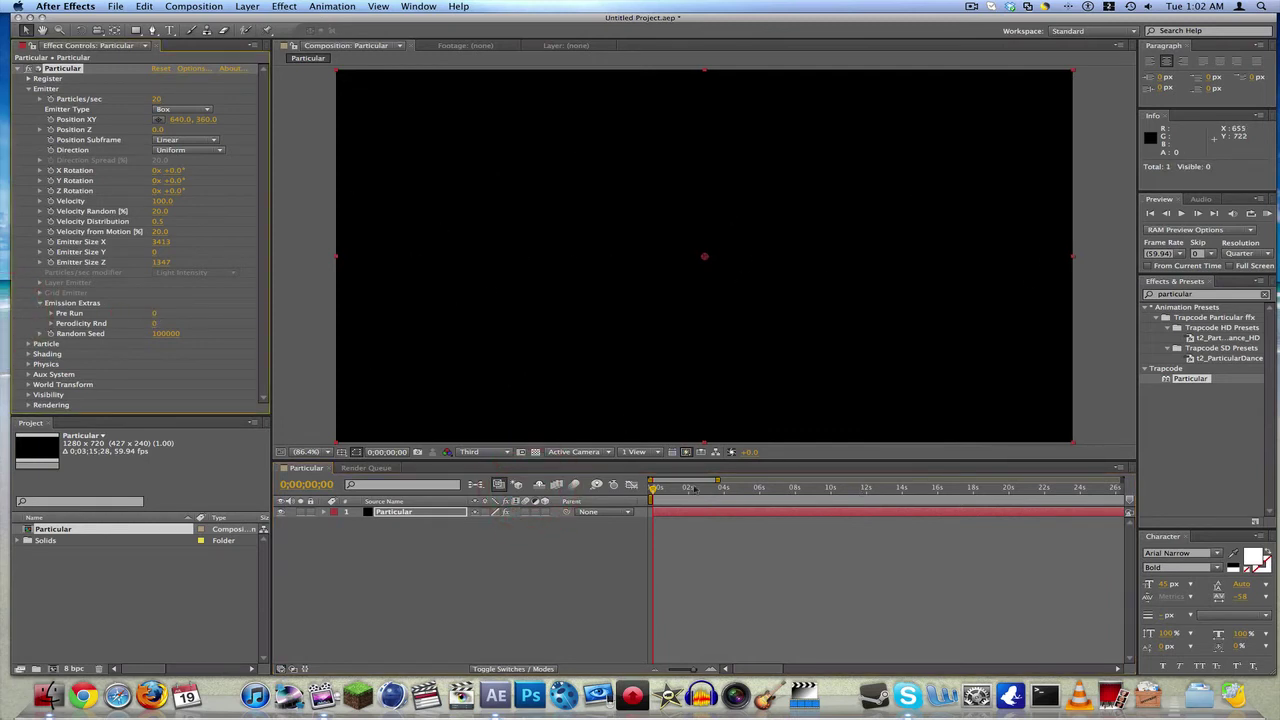
Set the emitter's Emission Extras Pre Run to 100 and preview the particles from the composition's first frame
key(KP_0)
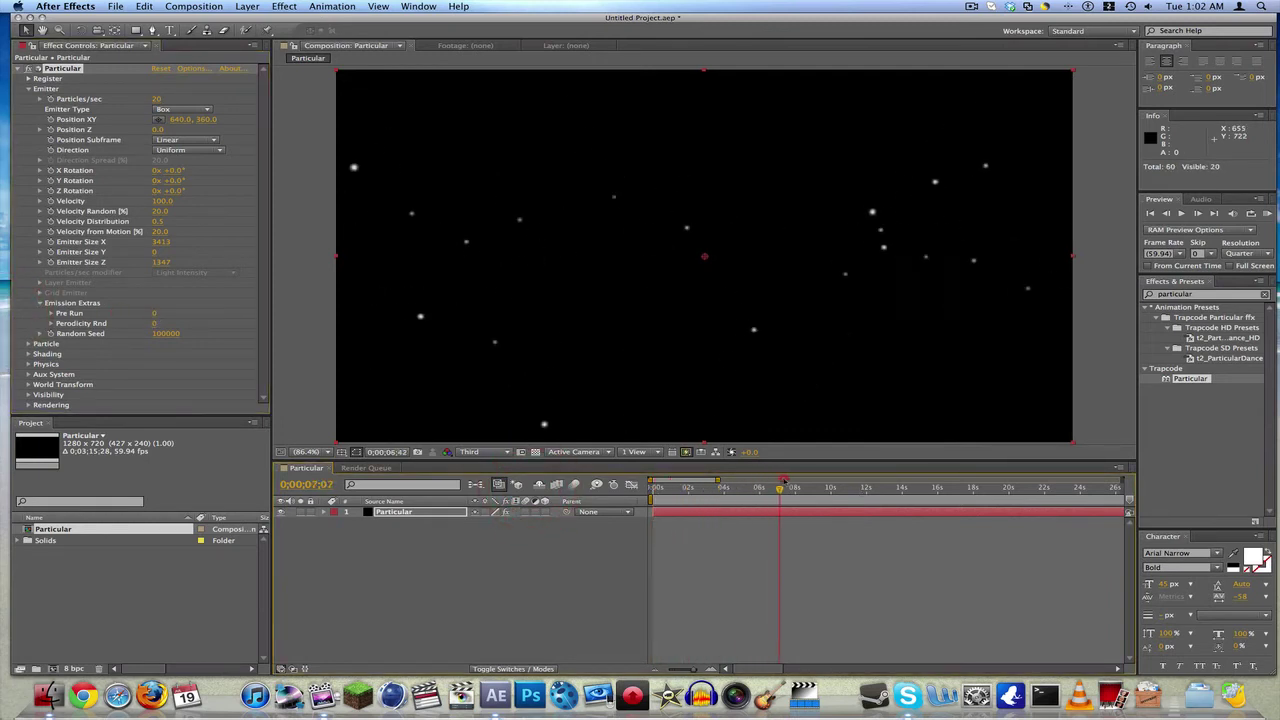
drag(156, 314, 206, 314)
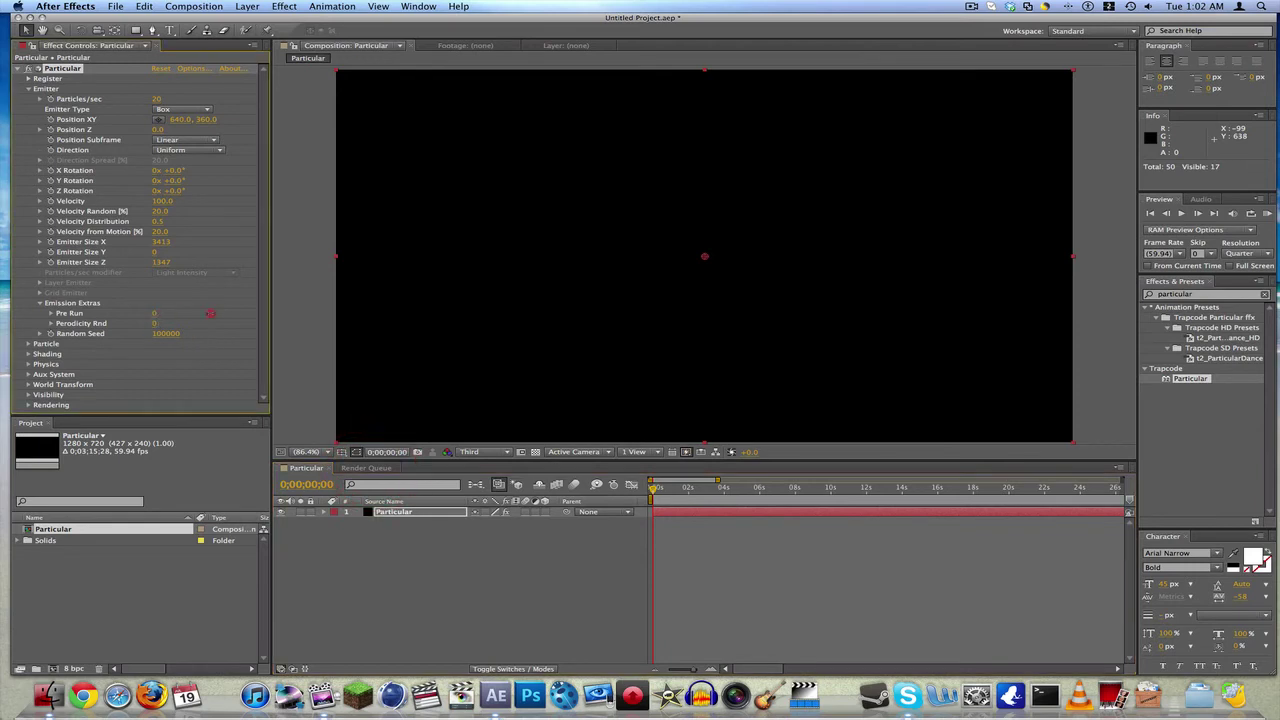
click(834, 346)
key(KP_0)
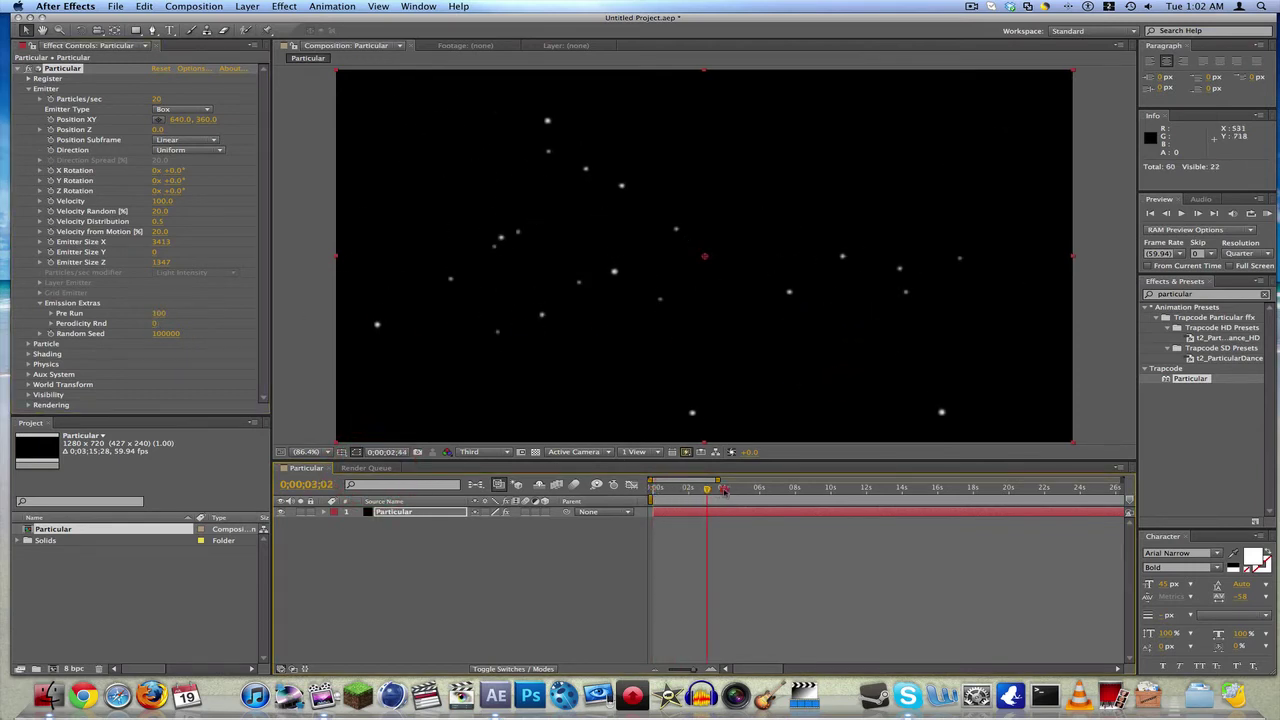
click(570, 500)
click(414, 512)
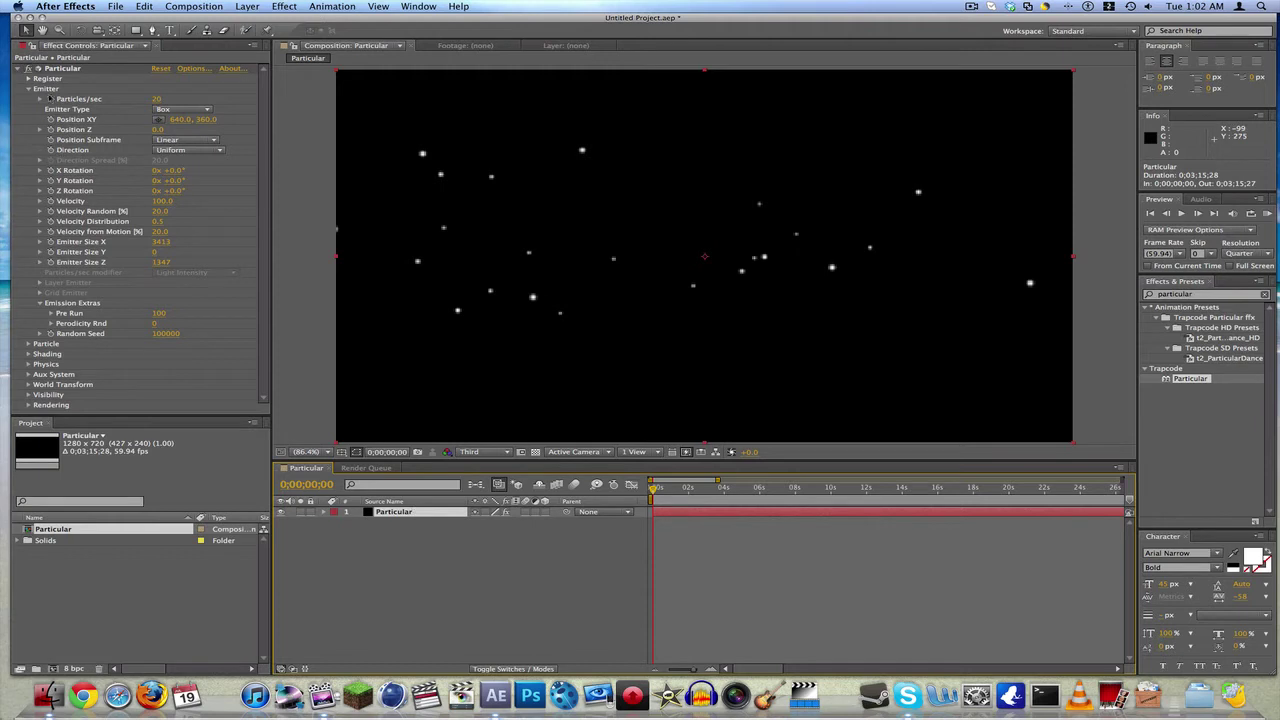
Collapse the Emitter settings and set the particle life to 10 seconds
click(28, 88)
click(28, 99)
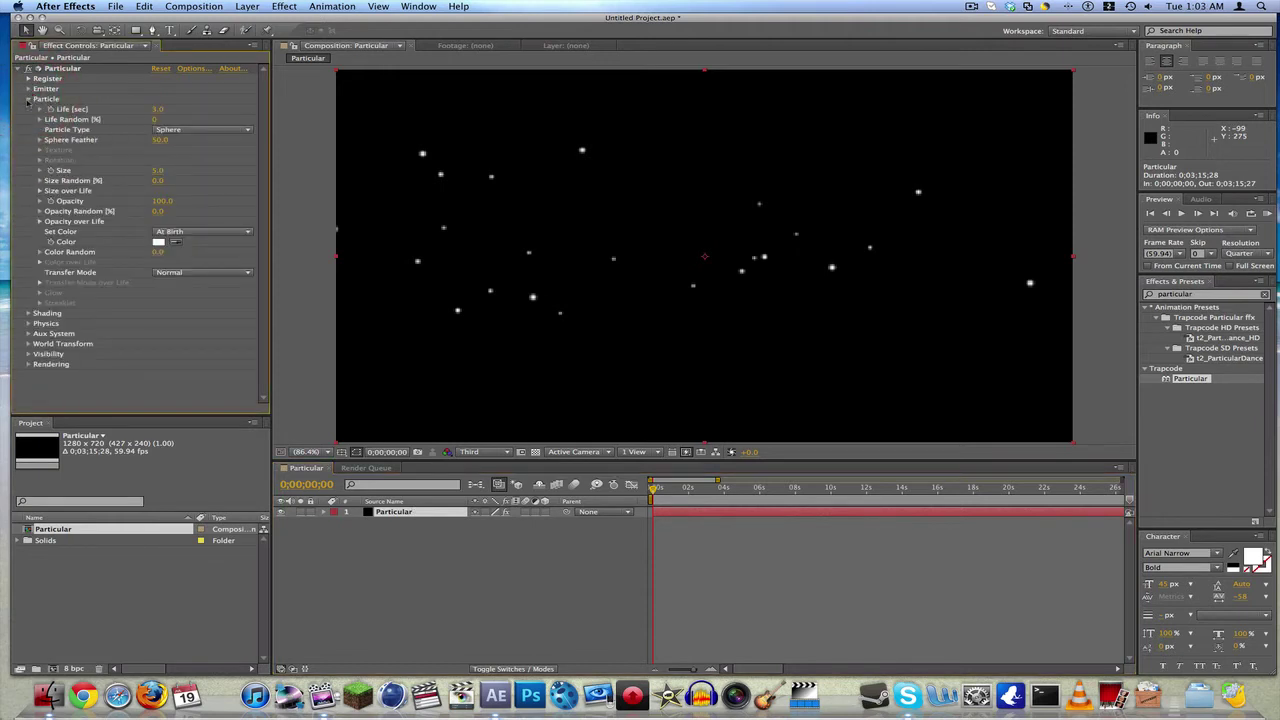
click(159, 109)
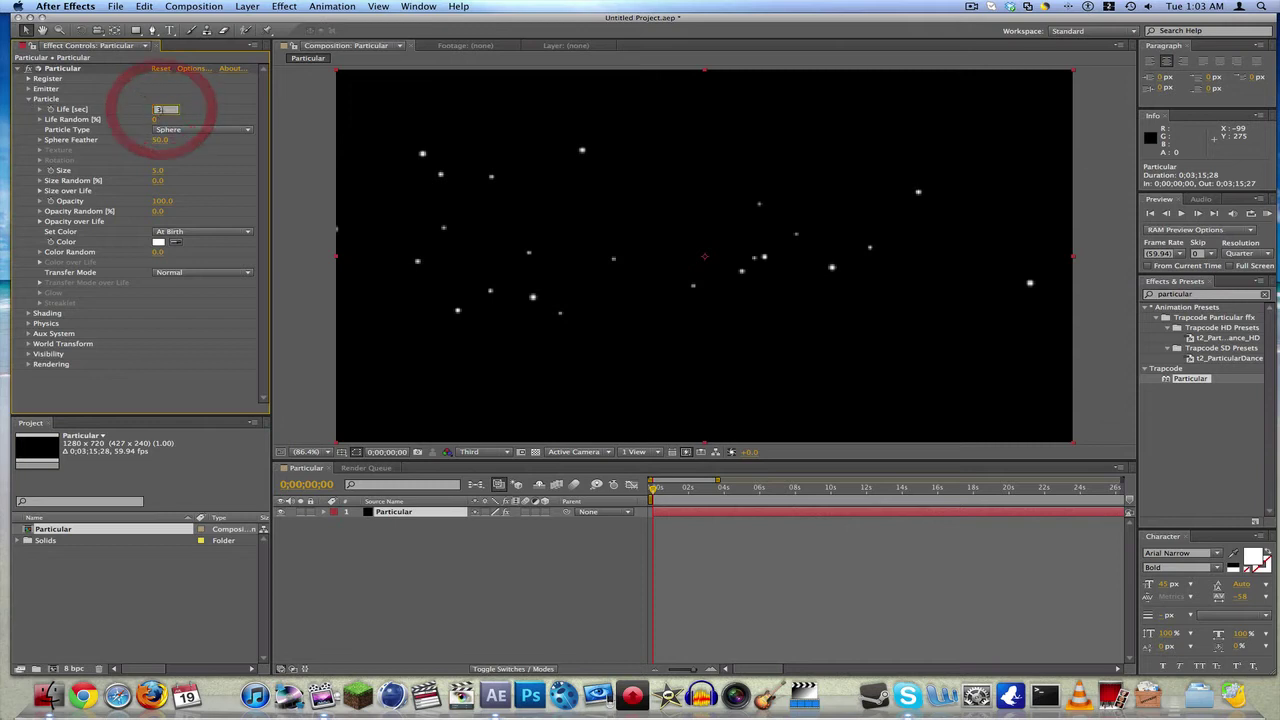
key(Return)
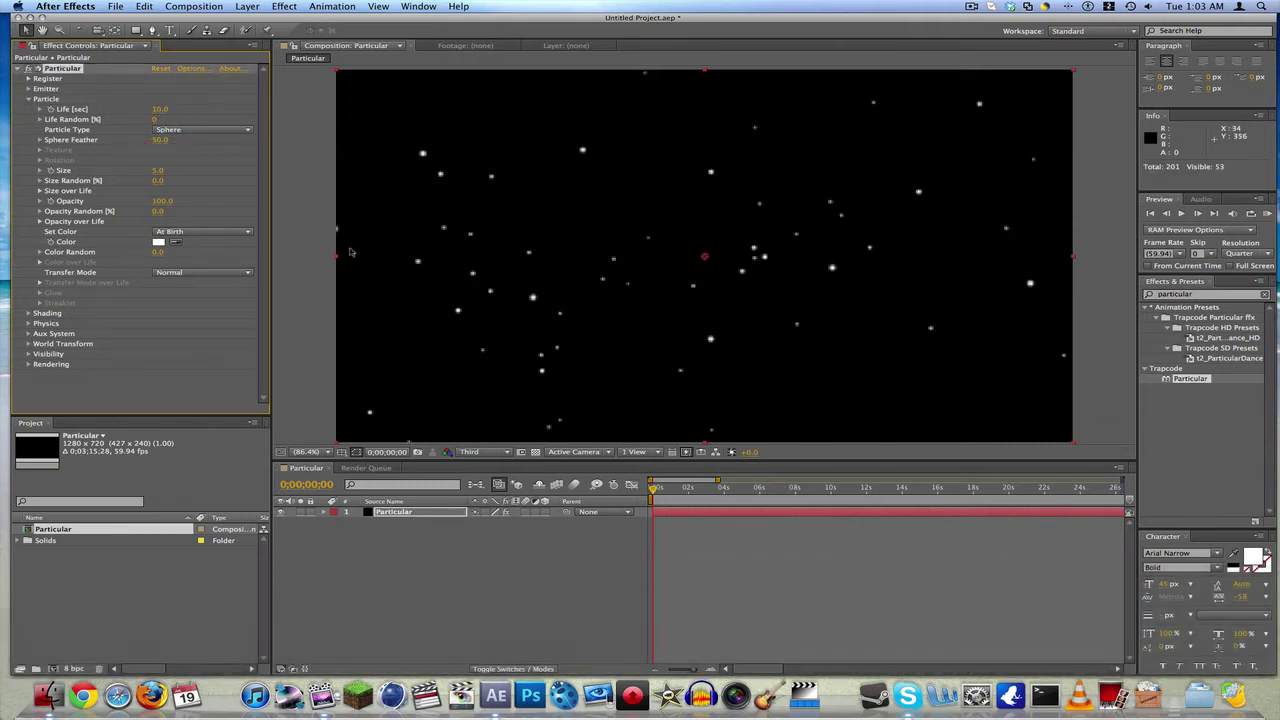
Set the particle size to 2 and scrub through the timeline to check it, ending at the first frame
click(159, 171)
text(2)
key(Return)
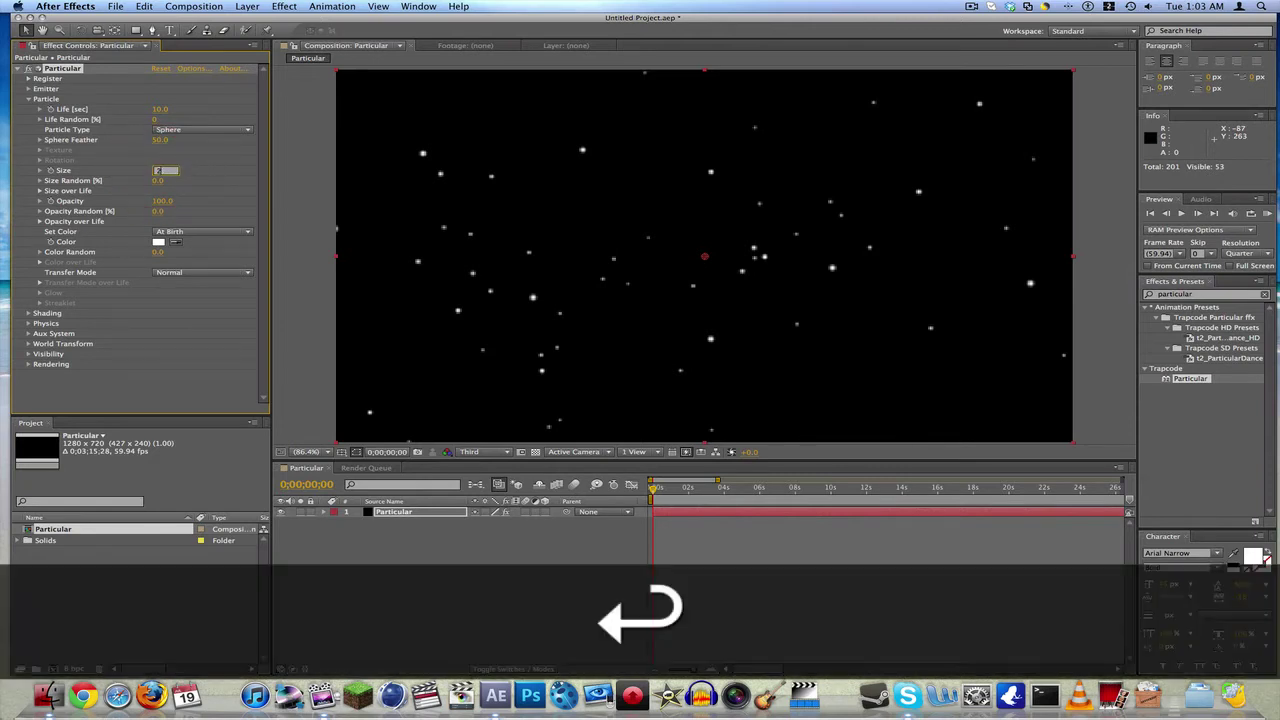
key(space)
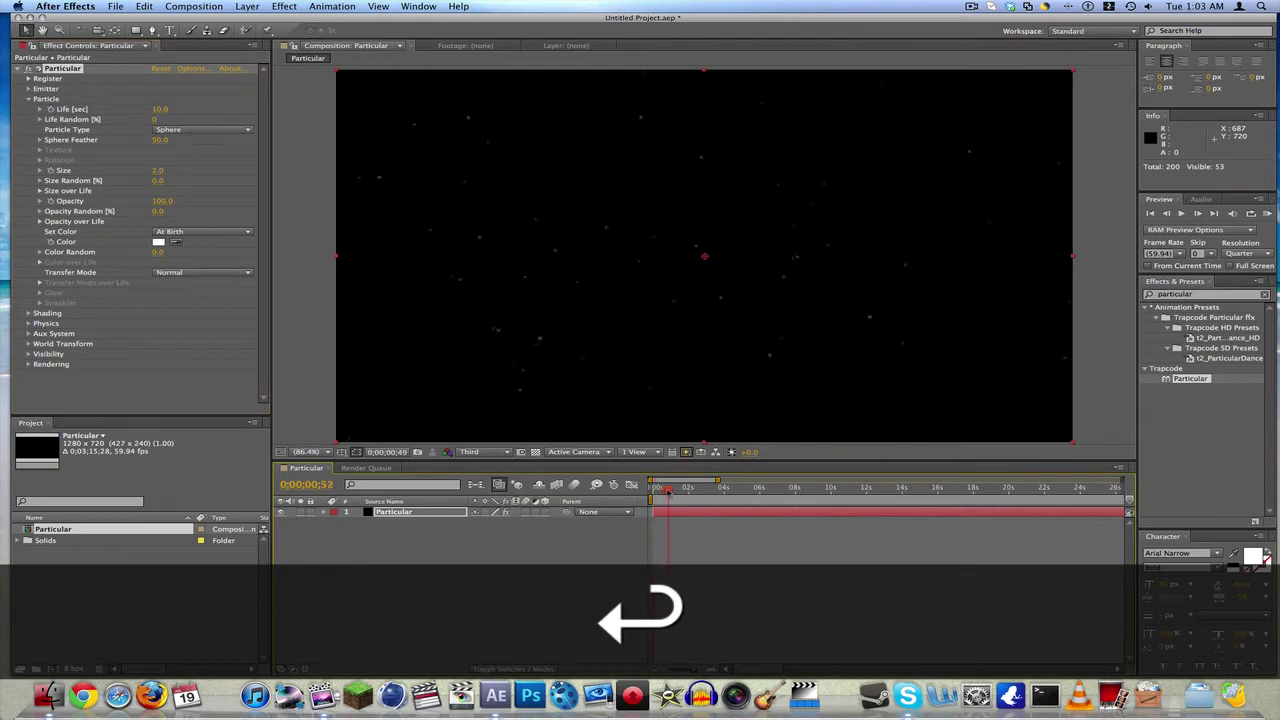
click(853, 481)
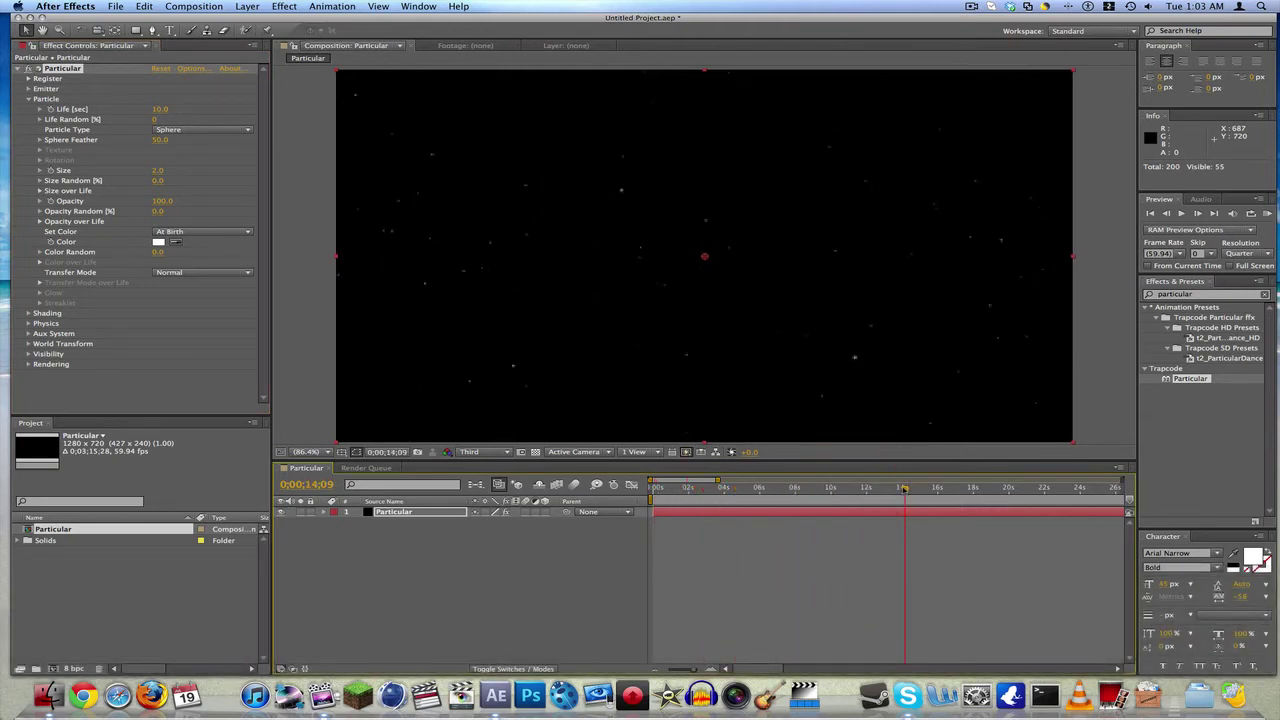
drag(895, 488, 484, 482)
Set the Physics gravity to -10 and scrub the animation, returning to the first frame
click(29, 100)
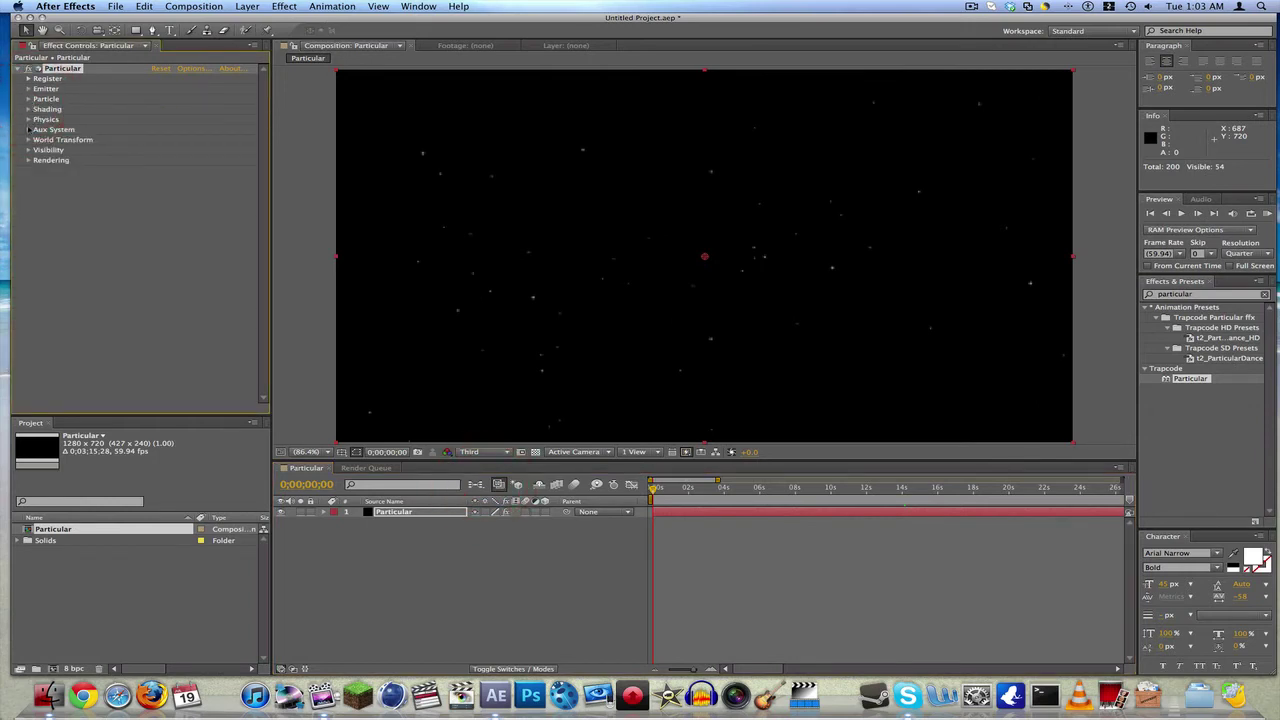
click(28, 120)
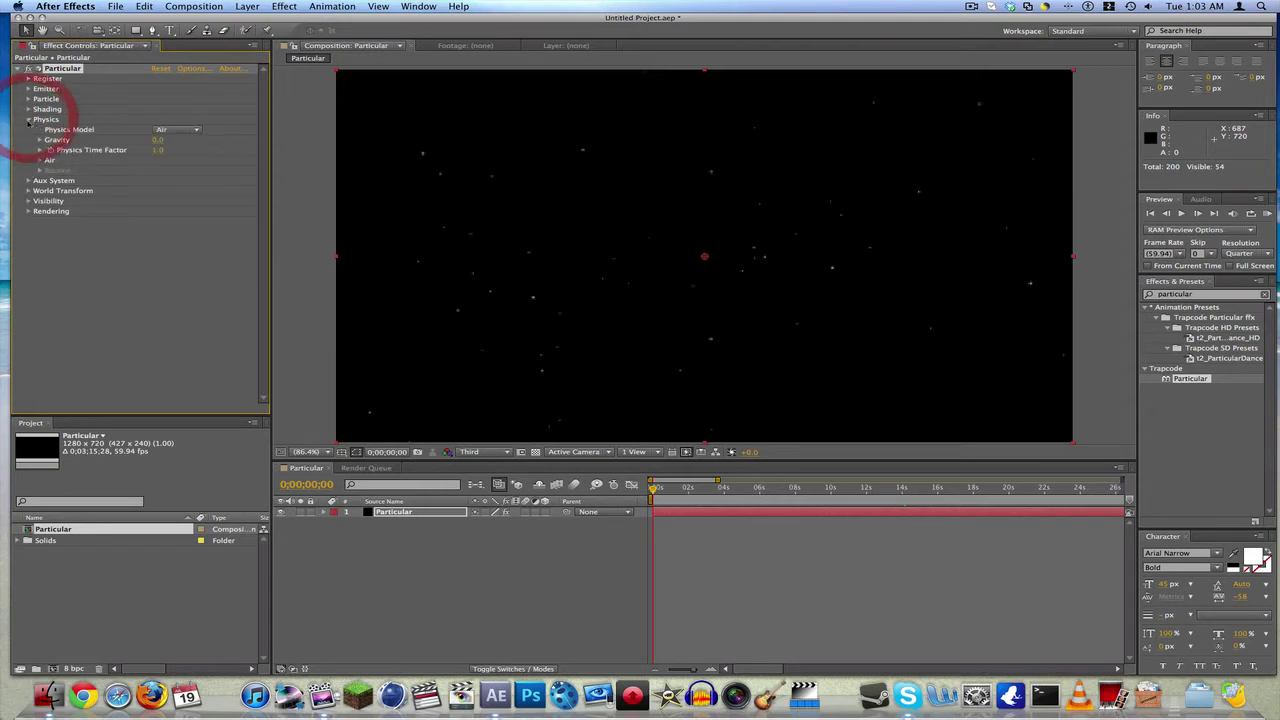
click(157, 144)
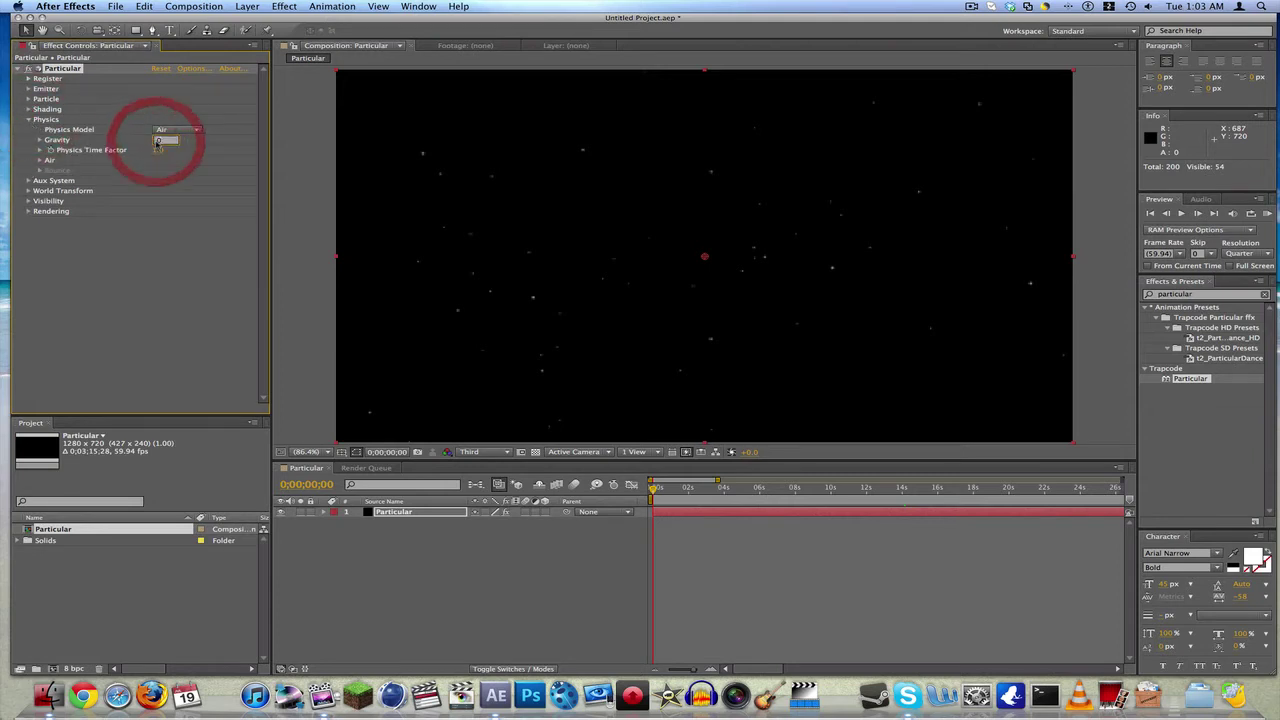
text(200)
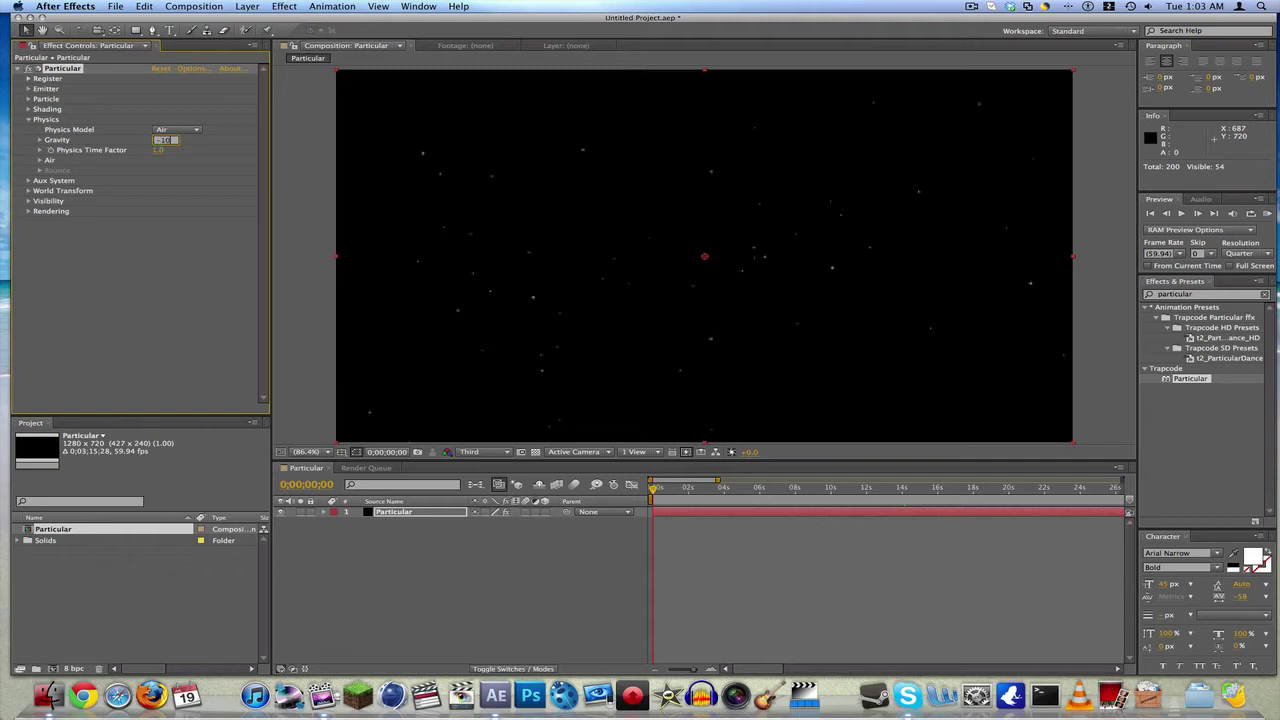
key(Return)
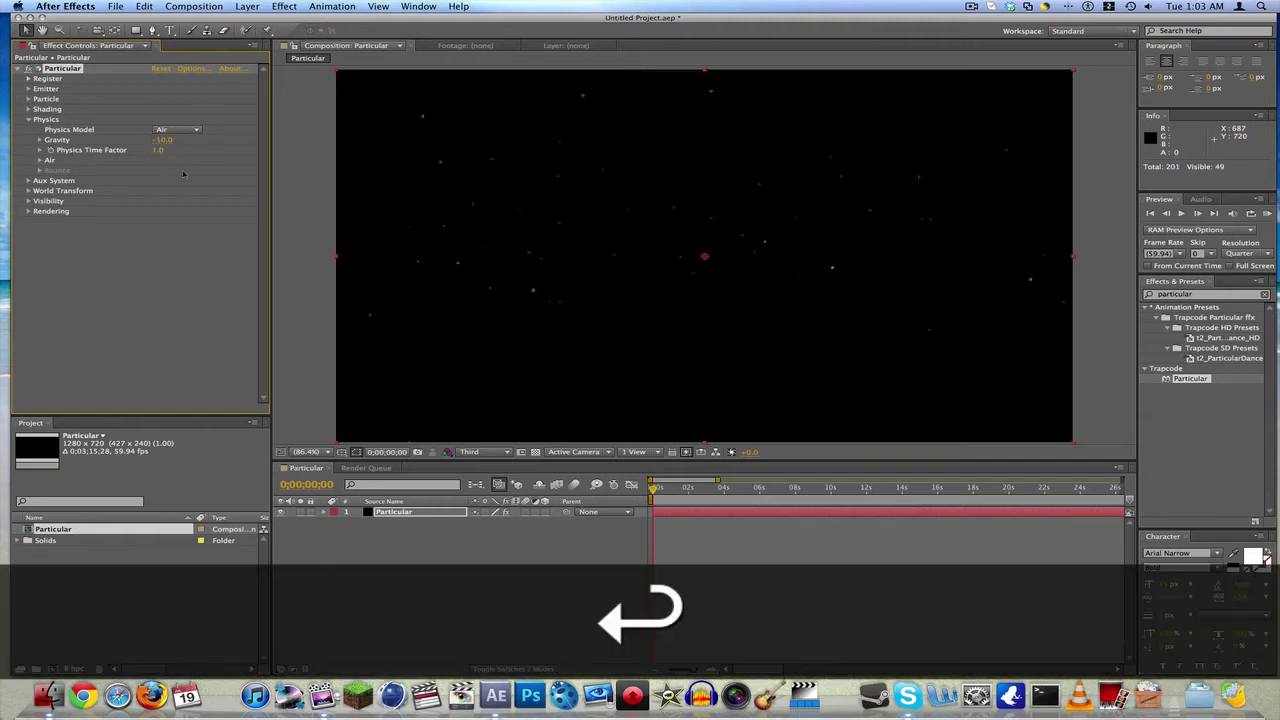
mouse_move(652, 488)
mouse_down()
mouse_move(759, 488)
mouse_move(652, 488)
mouse_up()
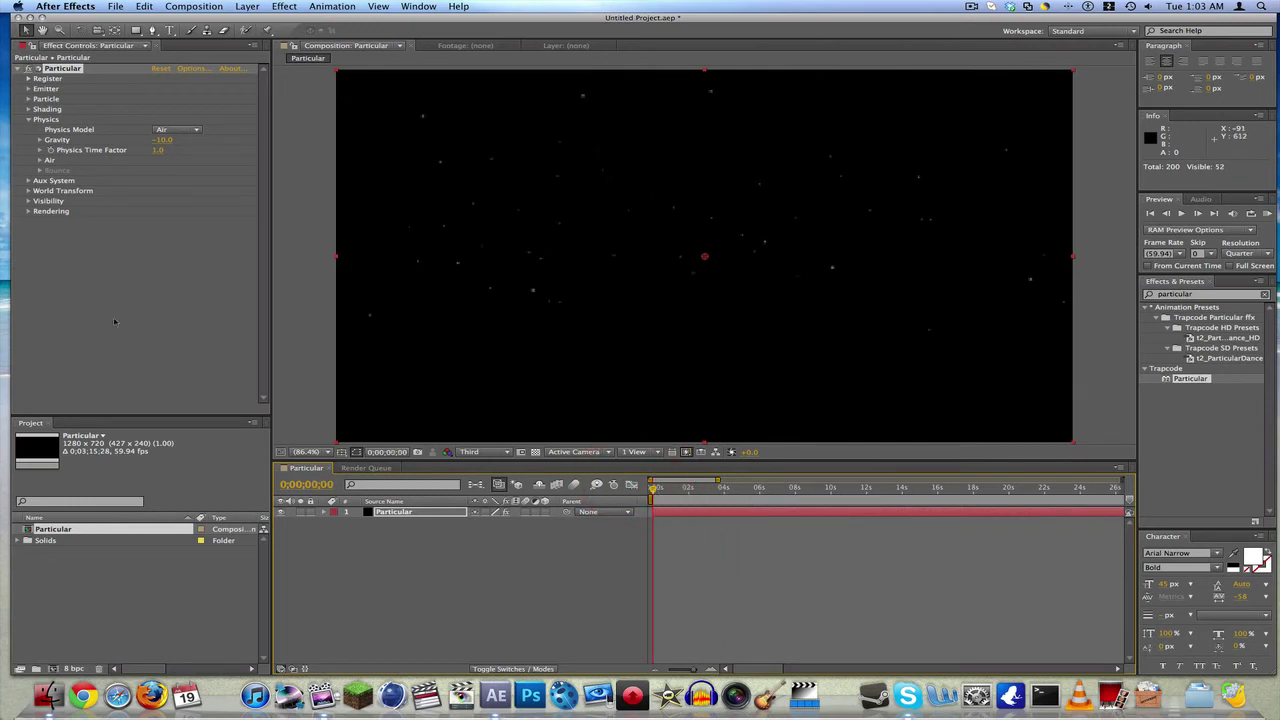
Set the Air physics Turbulence Field to an Affect Position of 510 and a Scale of 81
click(39, 161)
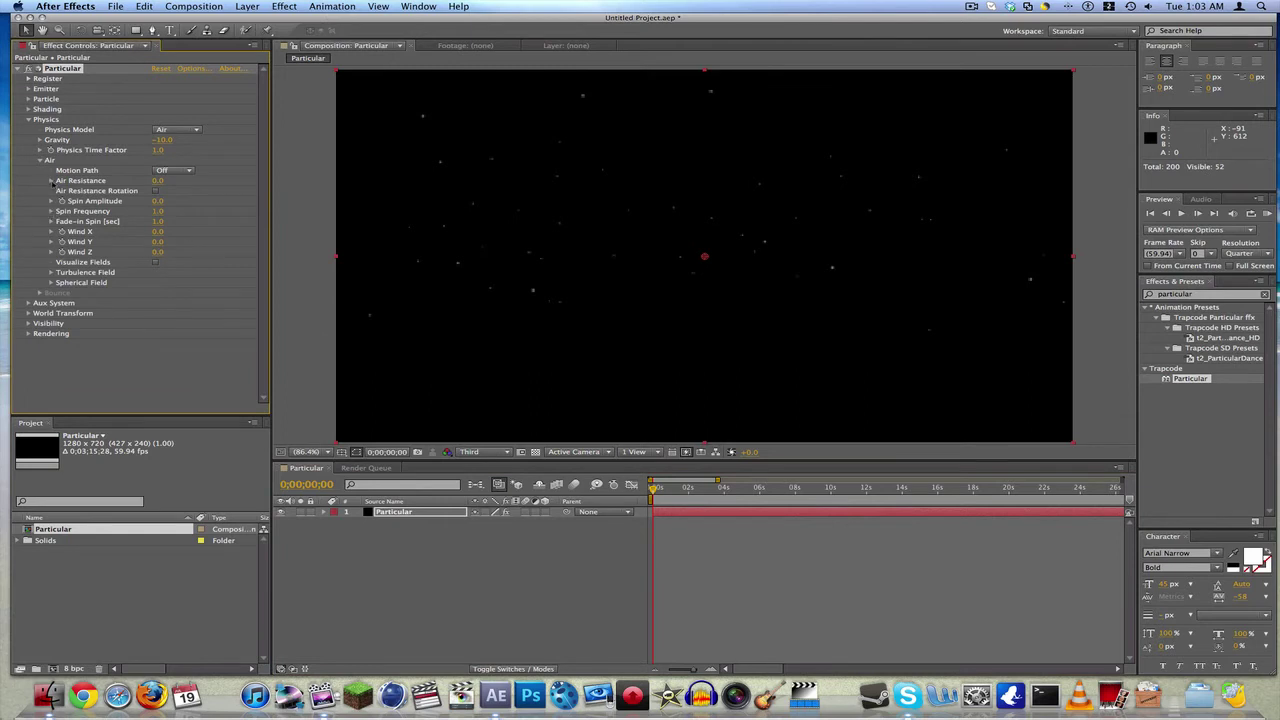
click(51, 272)
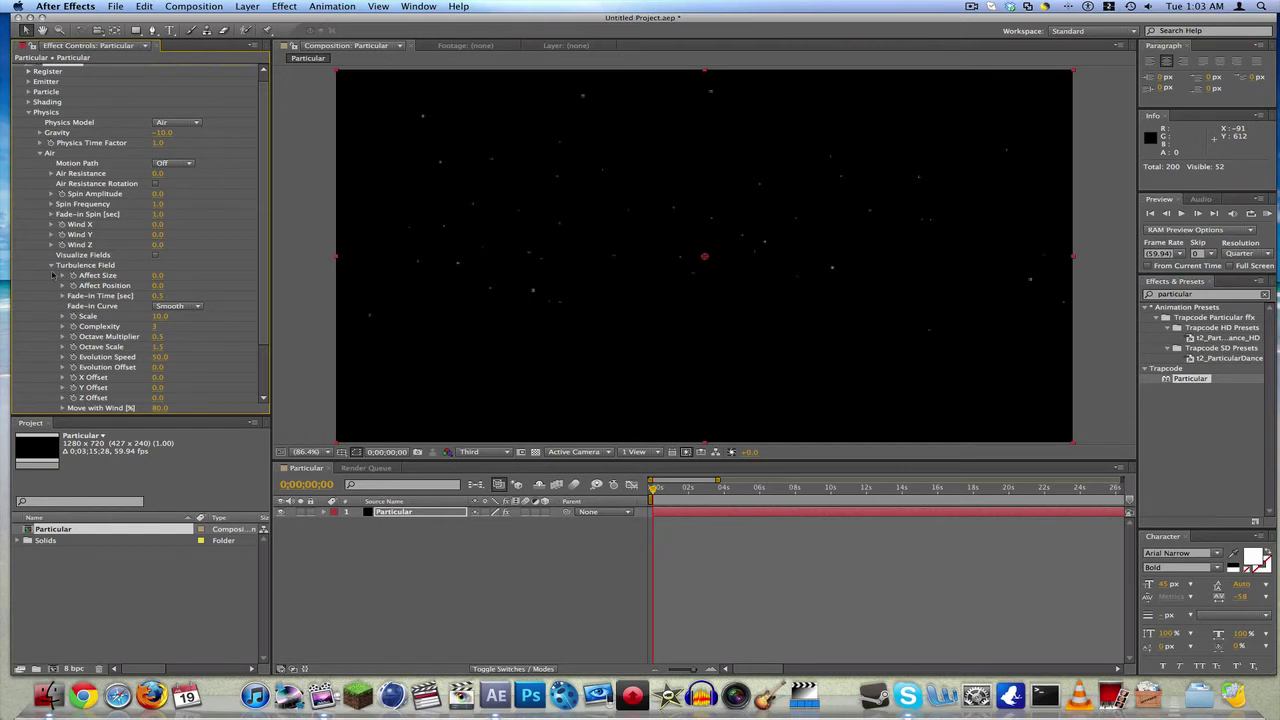
click(157, 286)
text(510)
key(Return)
click(160, 318)
text(81)
key(Return)
click(52, 266)
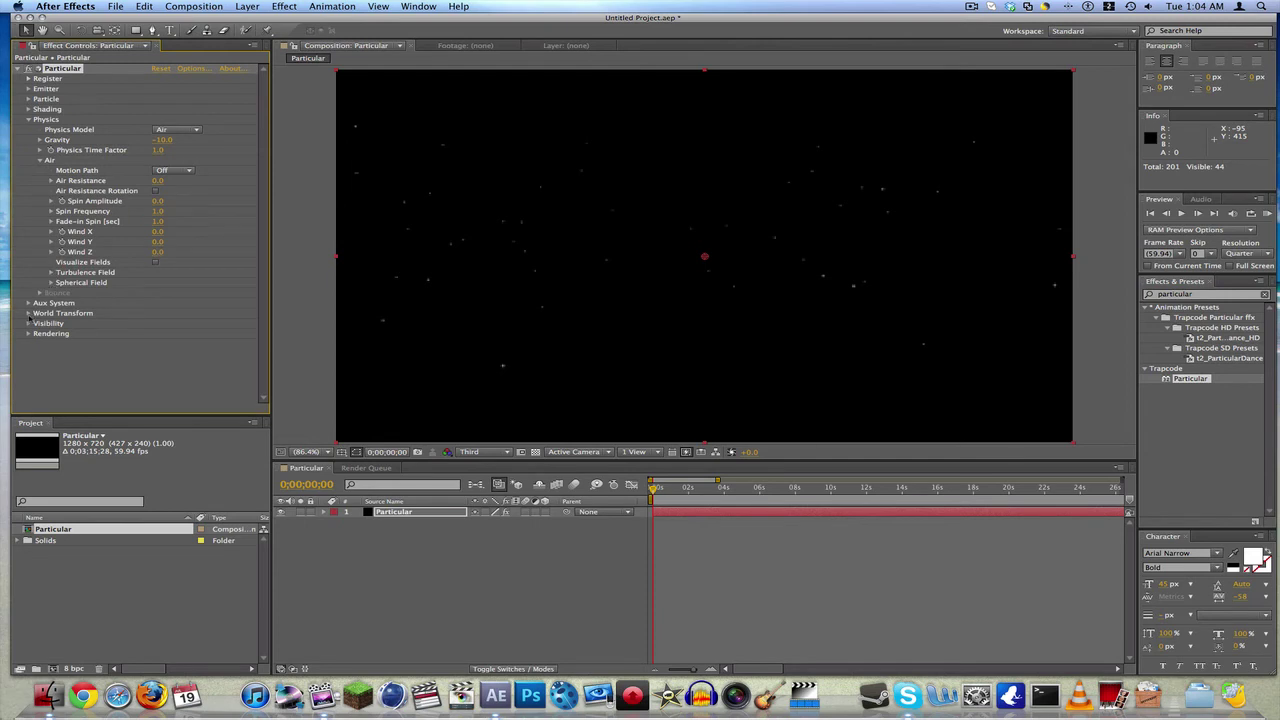
Turn on the particle rendering's Motion Blur with a Shutter Angle of 720 and scrub the animation from its start
click(29, 335)
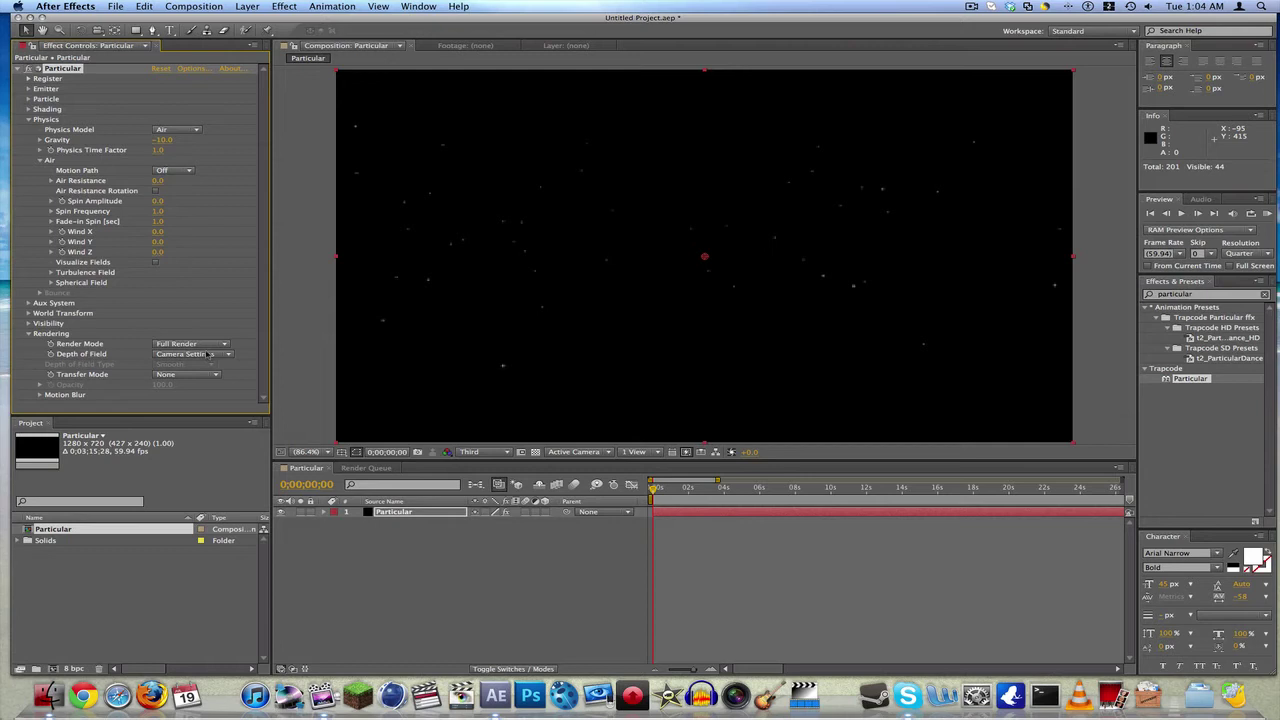
key(alt)
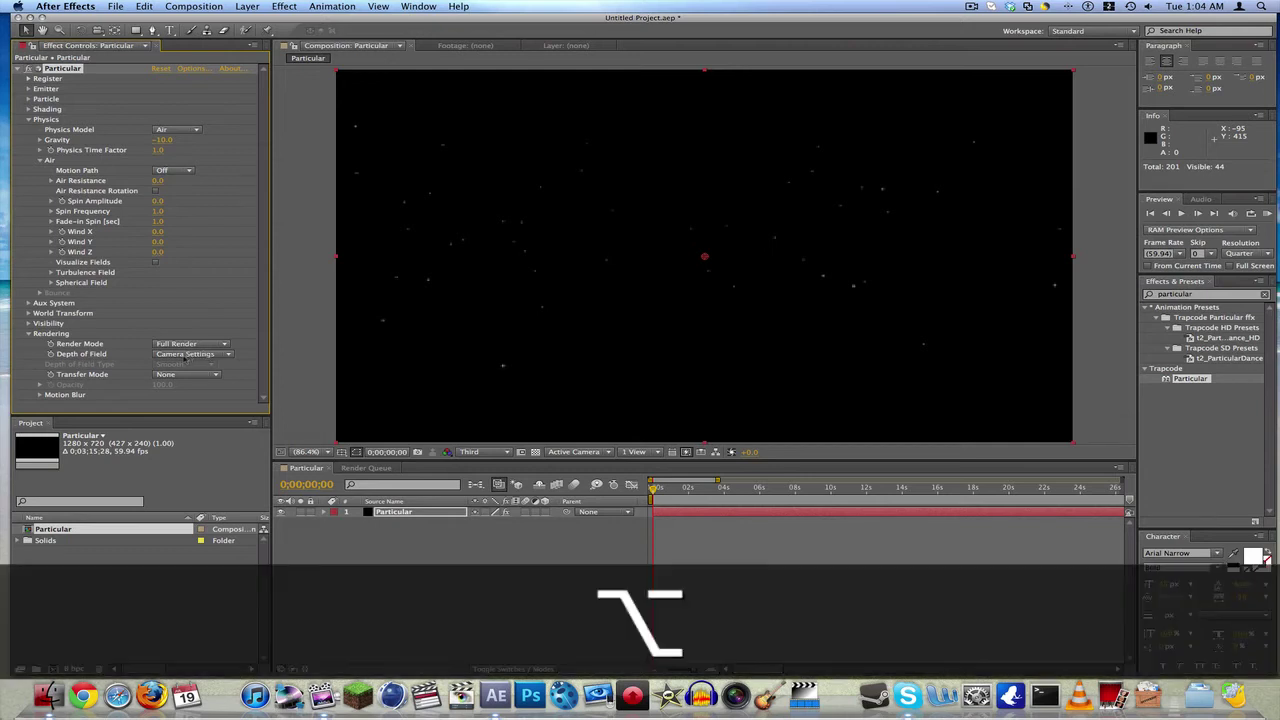
alt+click(38, 395)
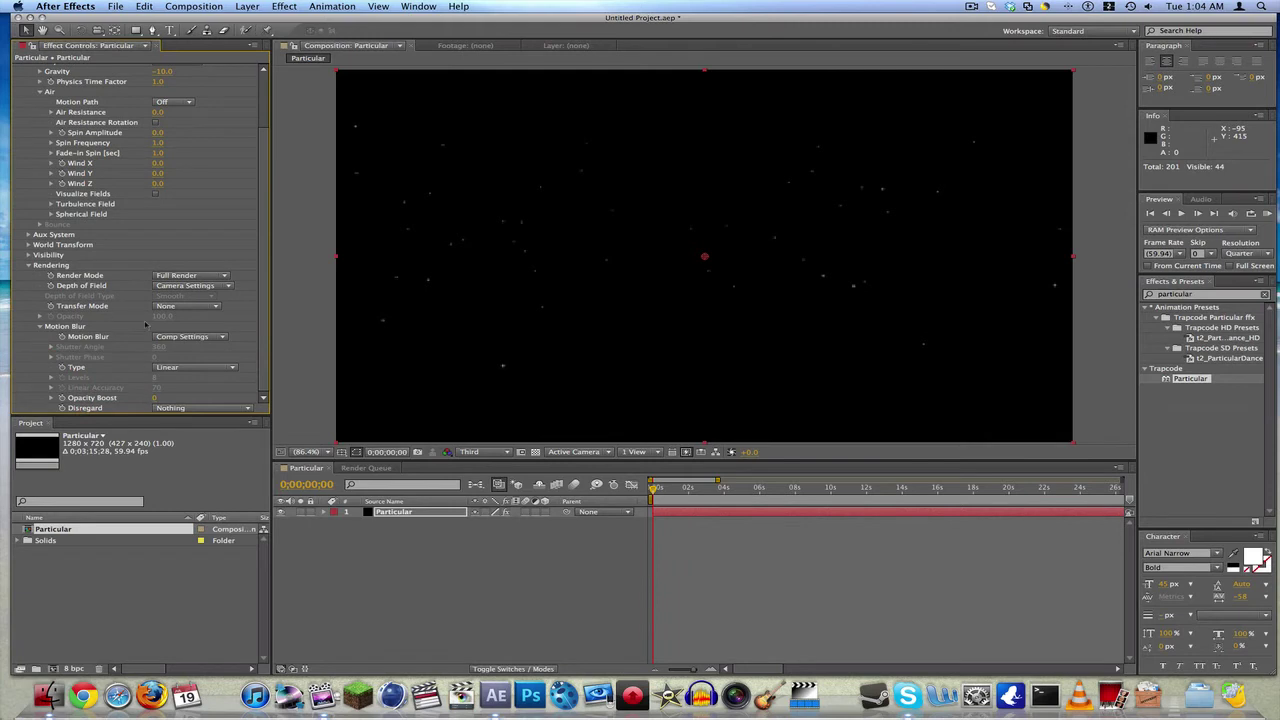
click(180, 337)
click(176, 373)
click(161, 347)
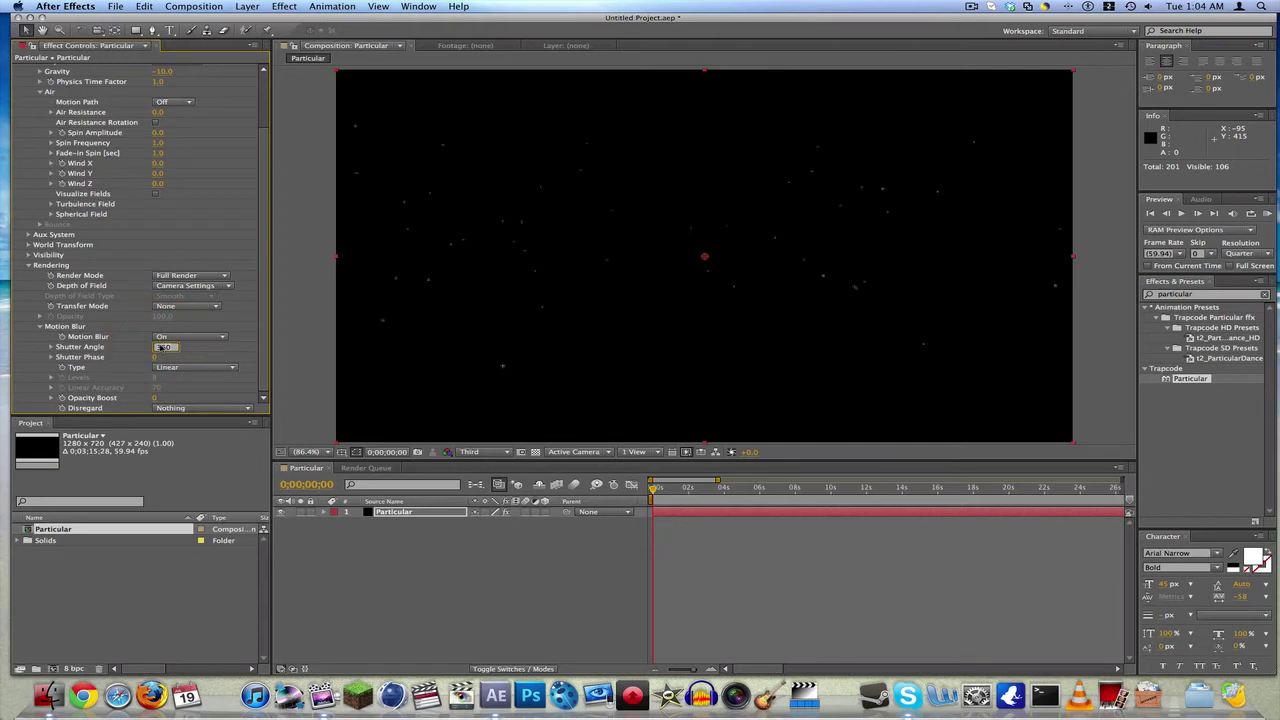
text(720)
key(Return)
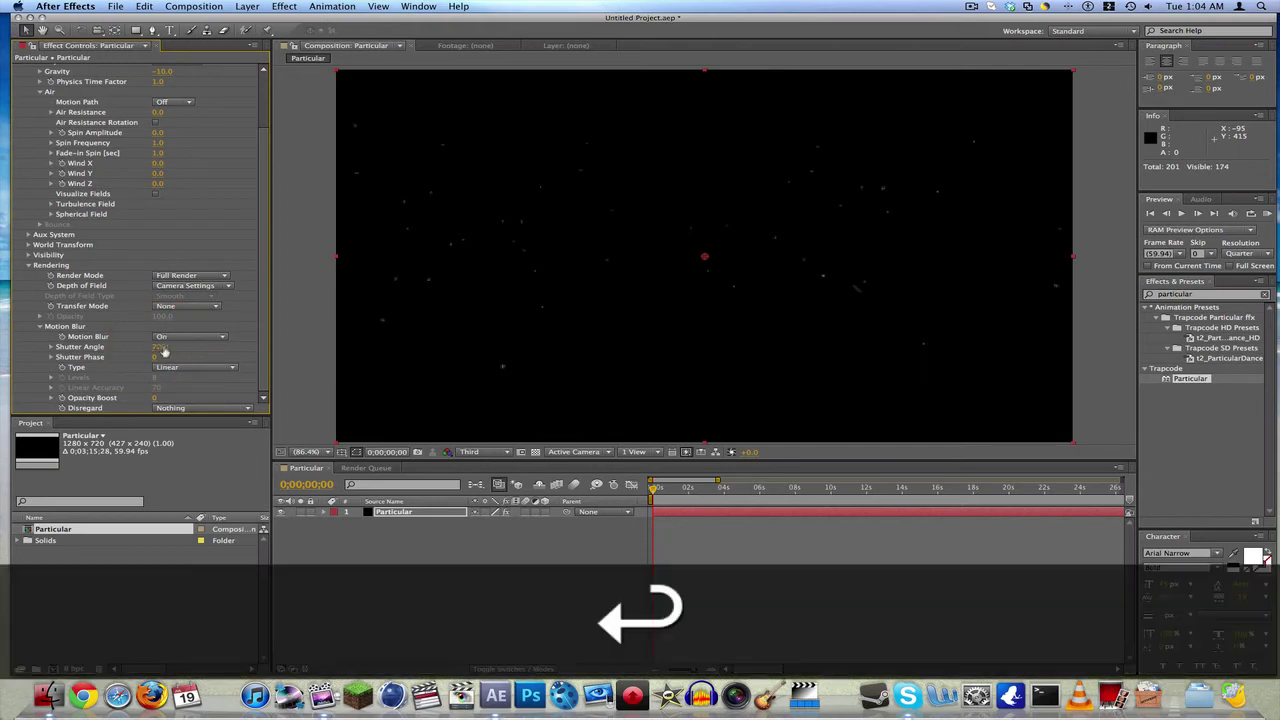
drag(655, 487, 607, 487)
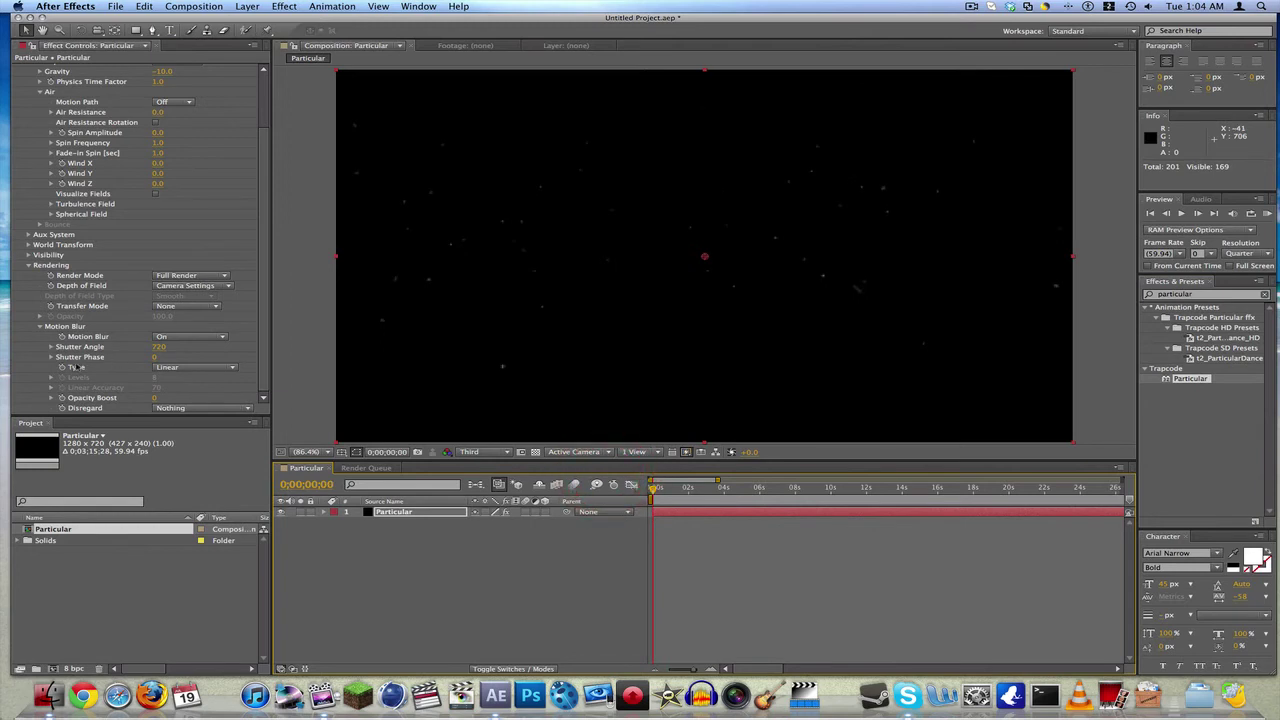
Set the World Transform Y Offset to 530 and scrub the animation, returning to the first frame
click(41, 327)
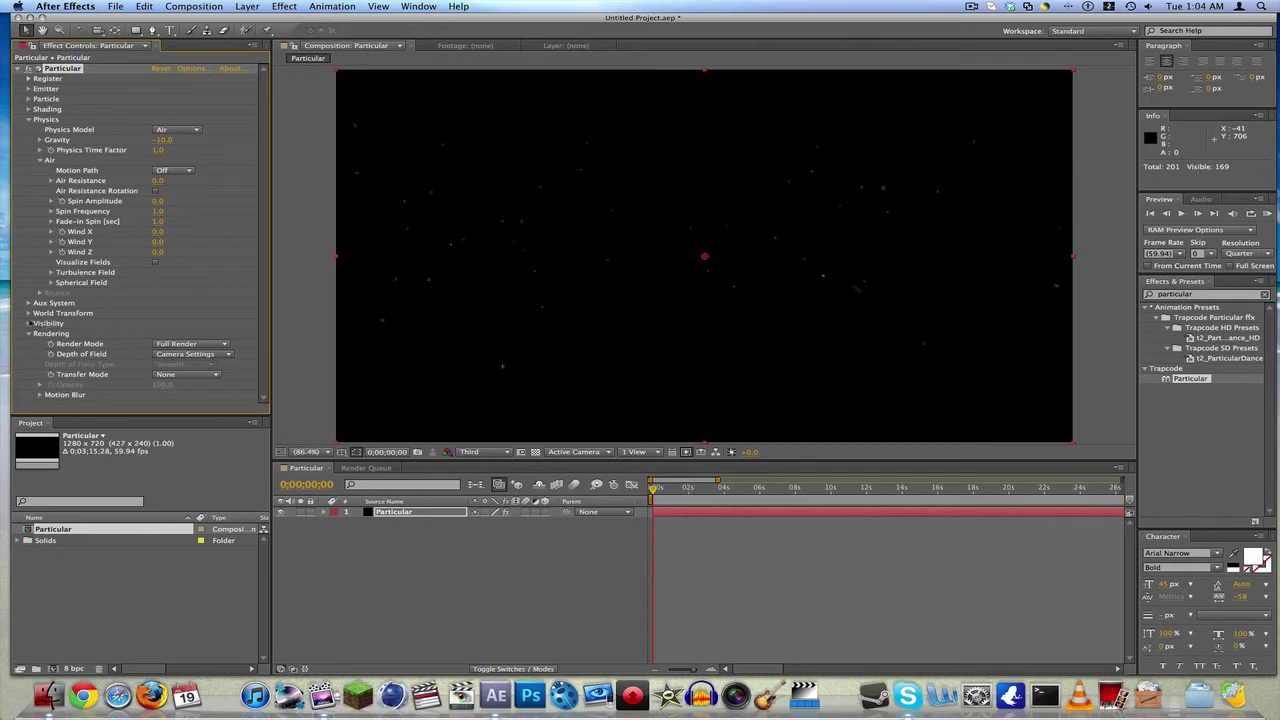
click(29, 333)
click(28, 313)
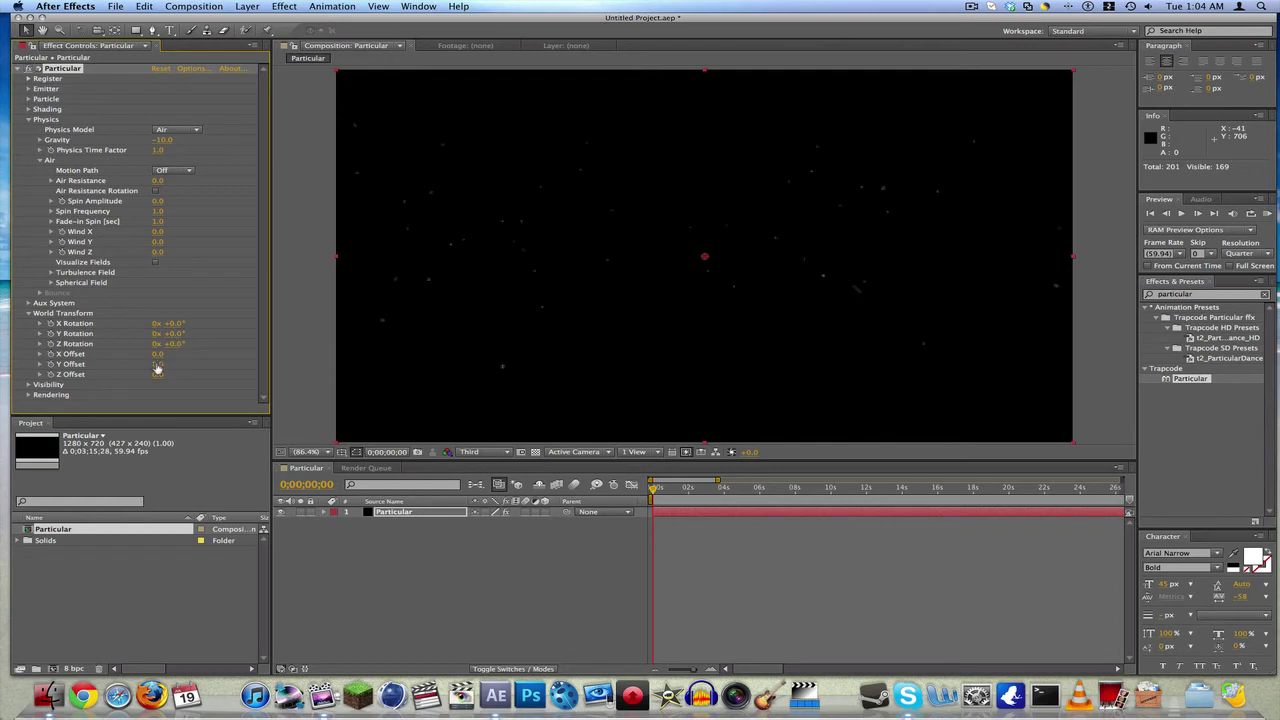
drag(157, 369, 205, 368)
drag(193, 367, 196, 366)
click(654, 488)
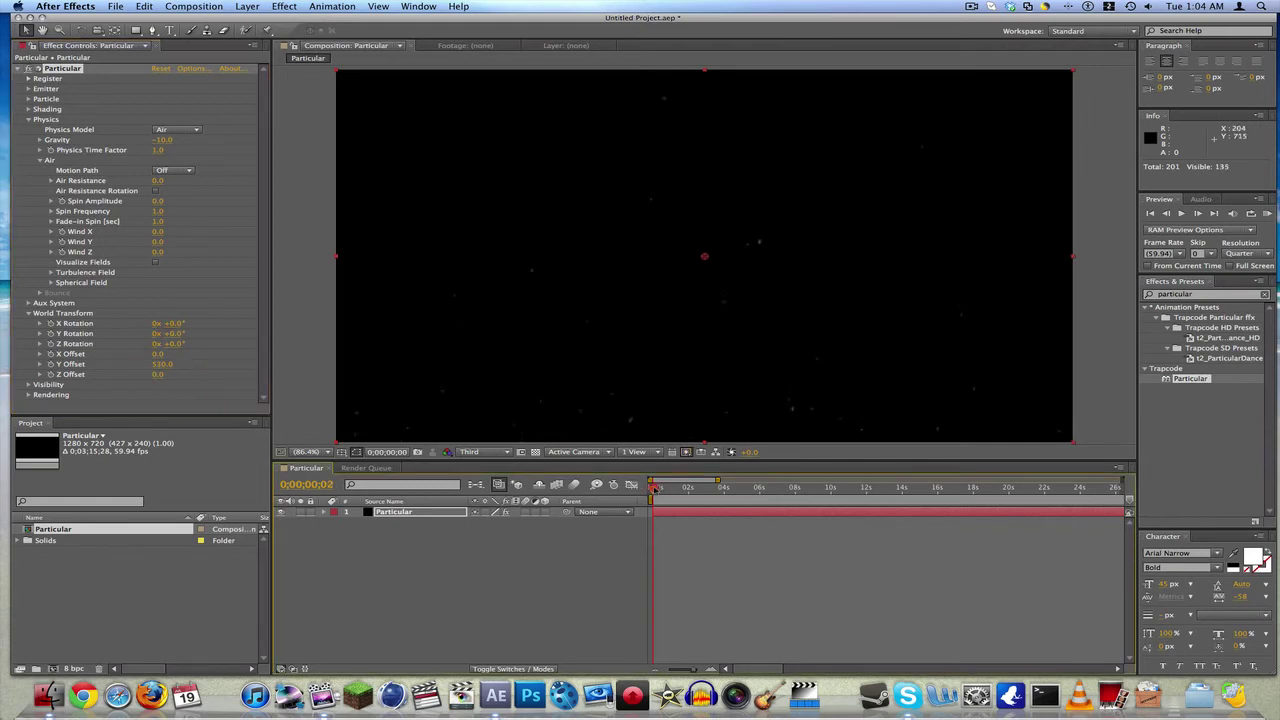
drag(654, 488, 585, 484)
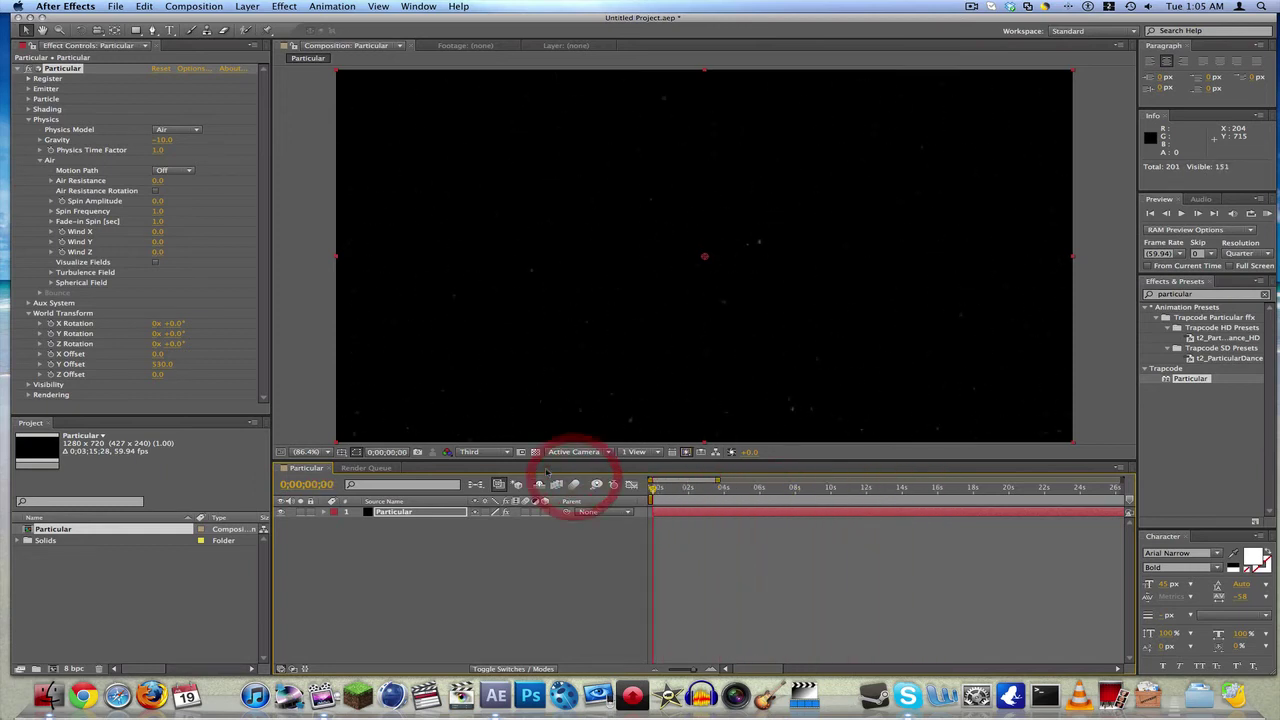
Set the RAM preview to a frame skip of 1 and play back the particle animation
click(1200, 253)
click(1203, 265)
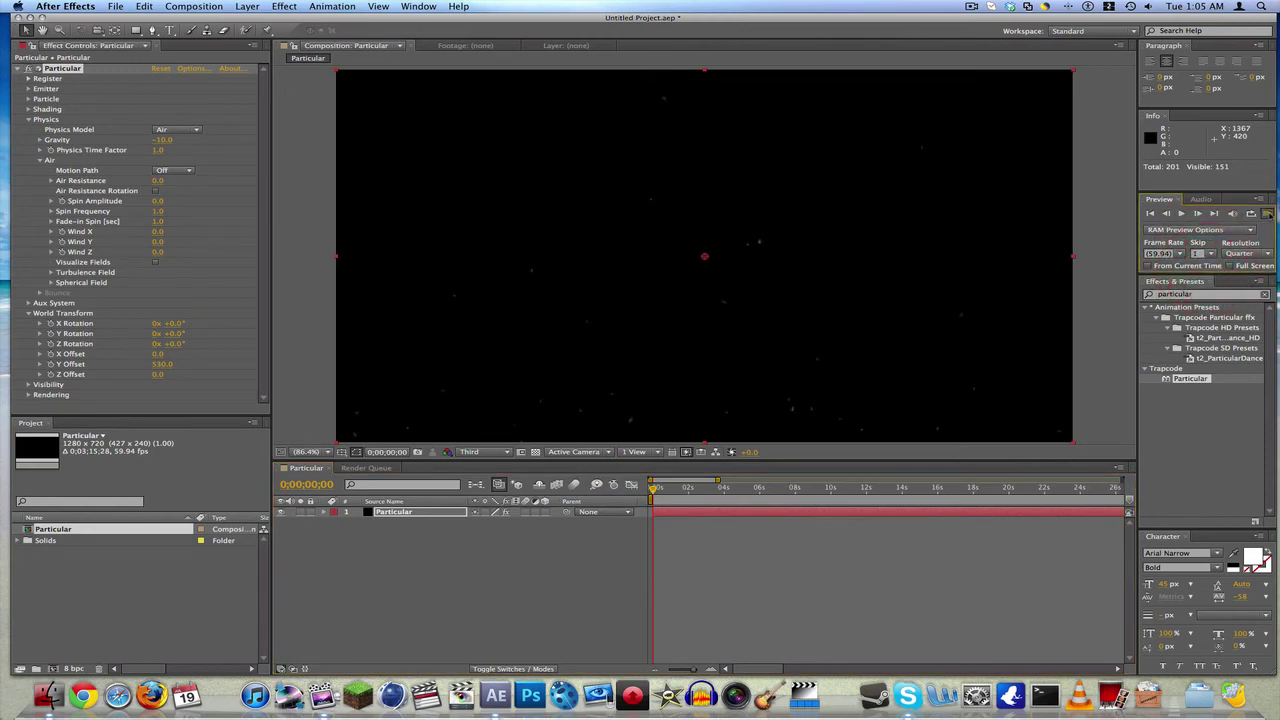
click(1267, 214)
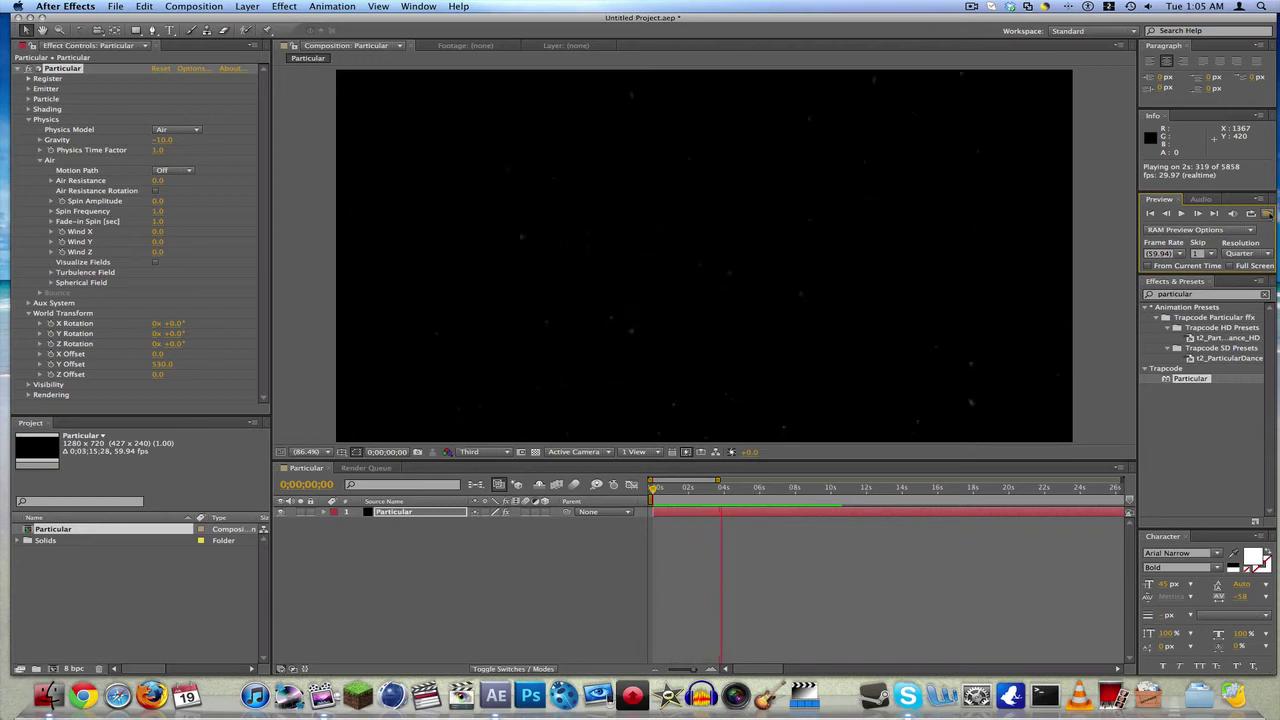
key(space)
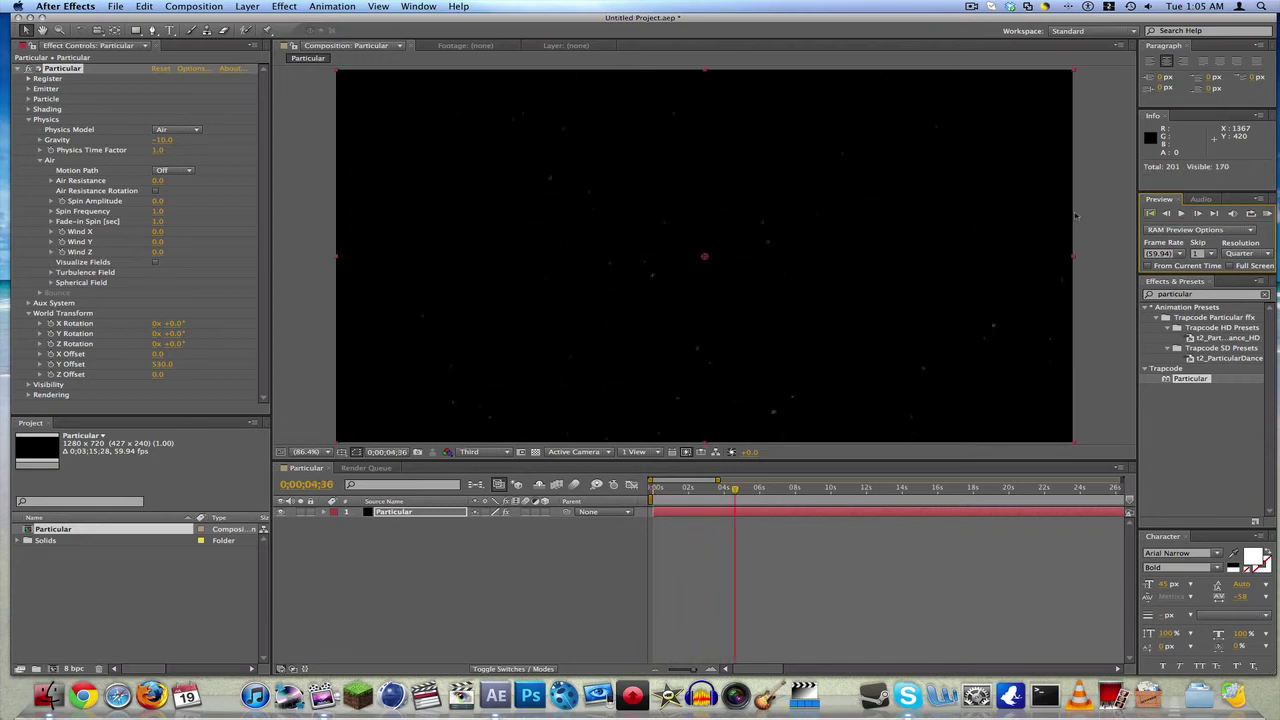
Add a text layer reading "Particle" and "Tutorial" on two separate lines over the particle background
click(466, 534)
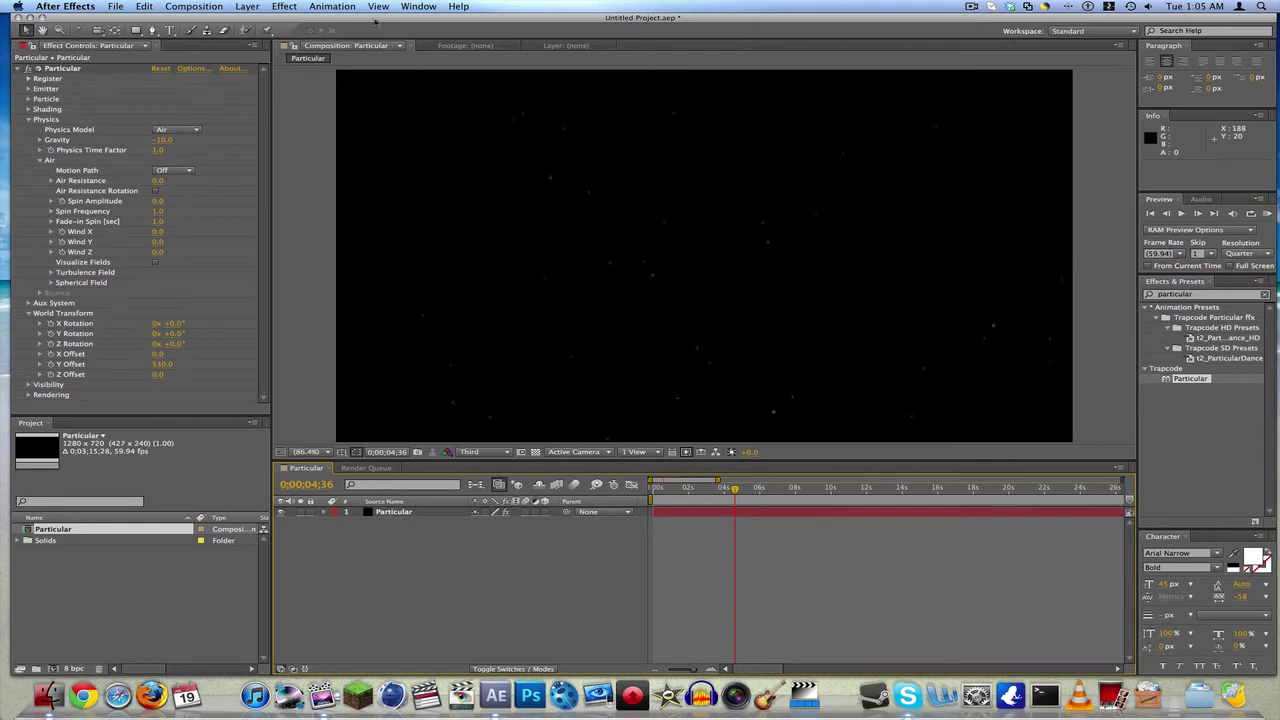
click(256, 6)
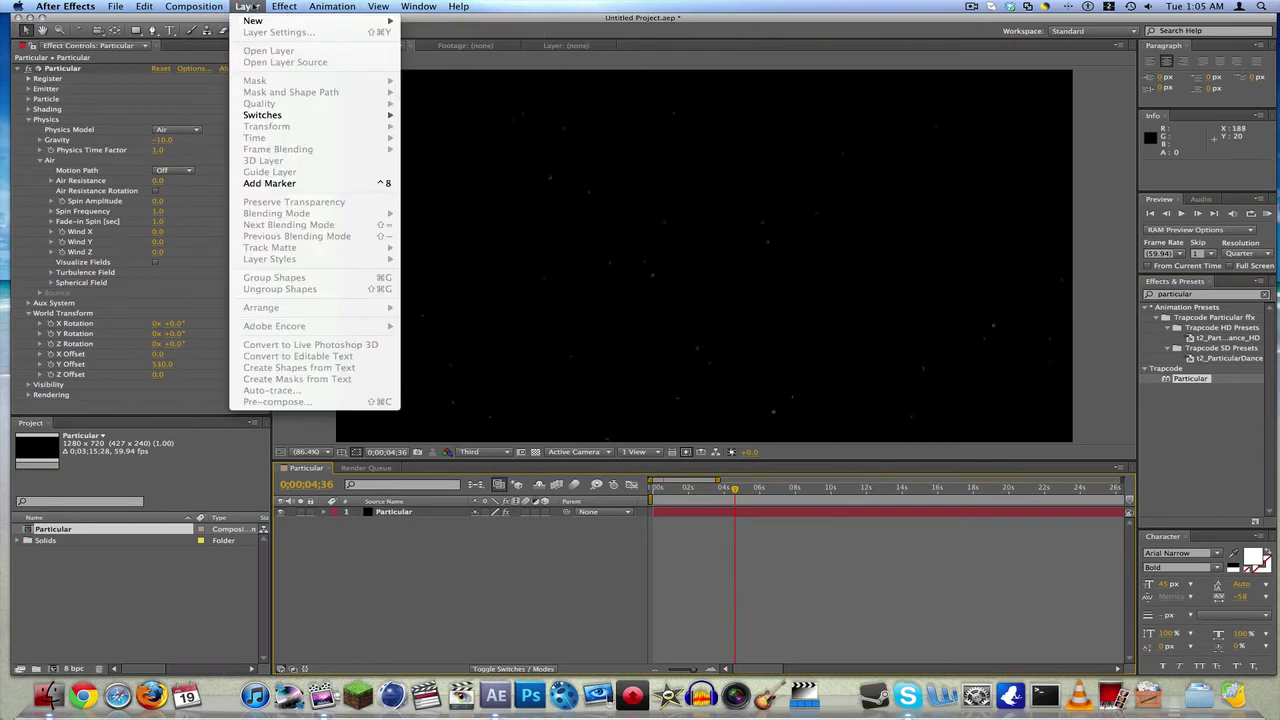
key(super+alt+shift+t)
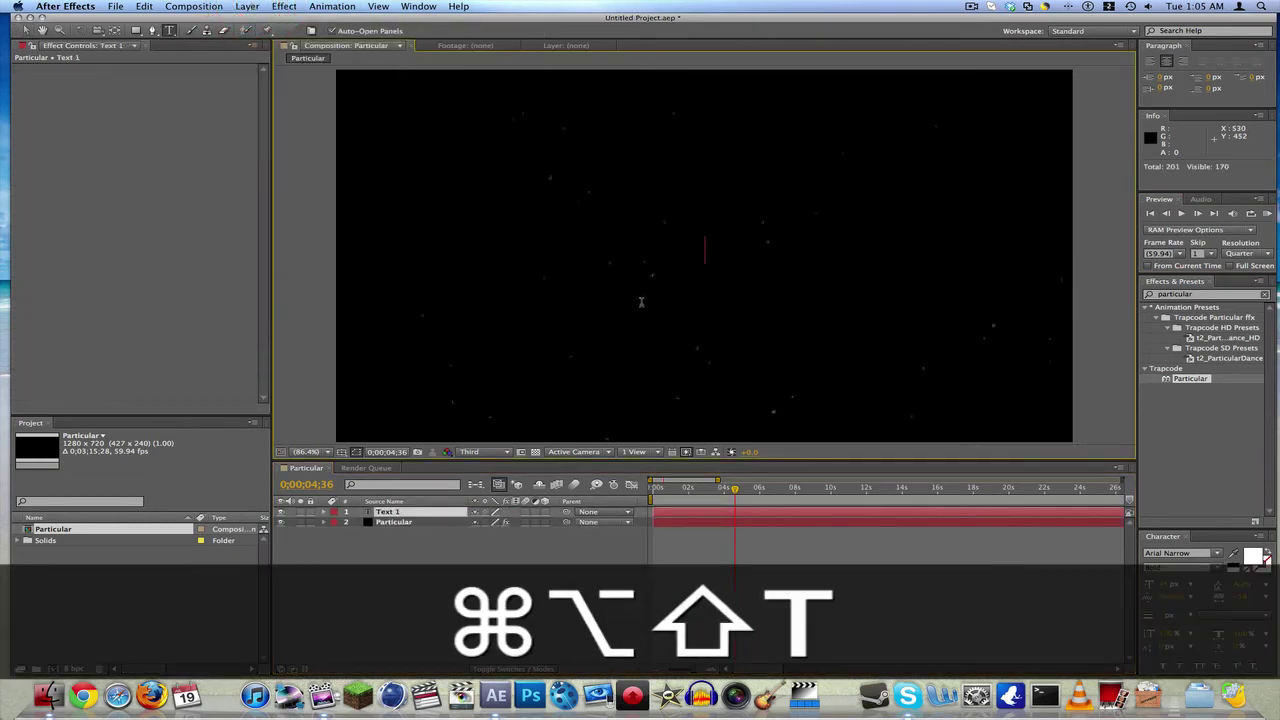
text(Particle)
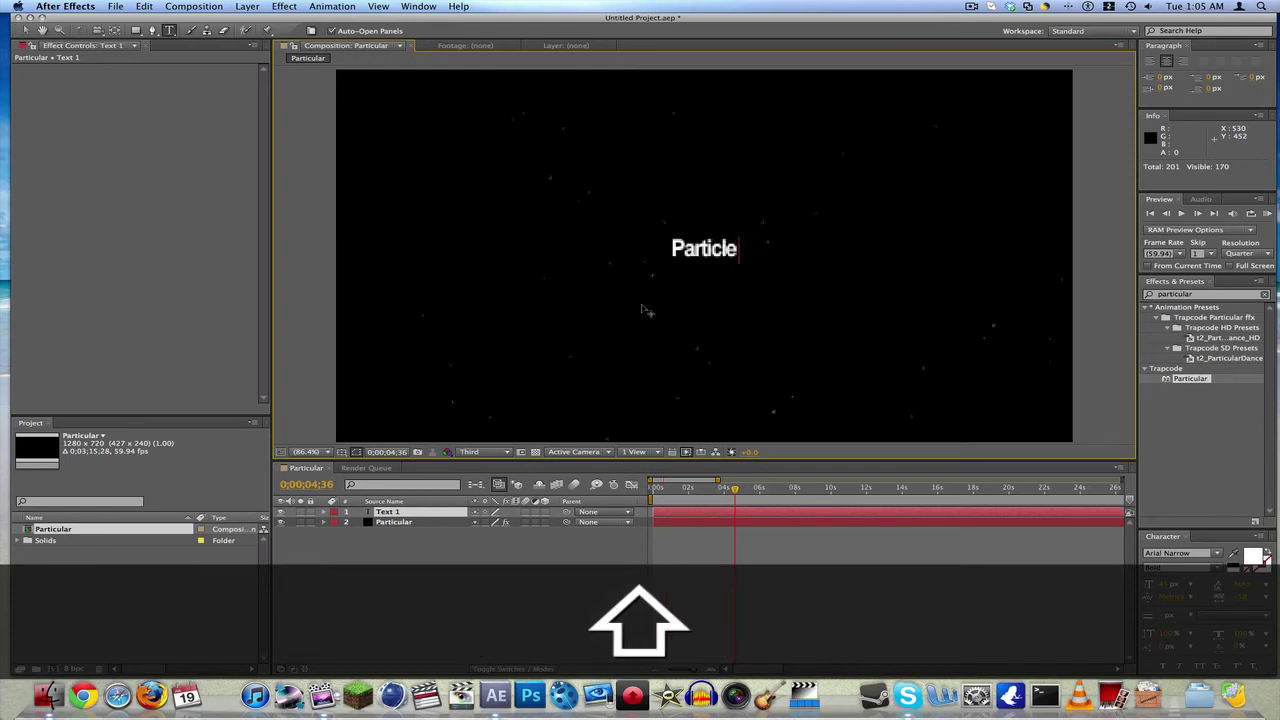
key(Return)
key(BackSpace)
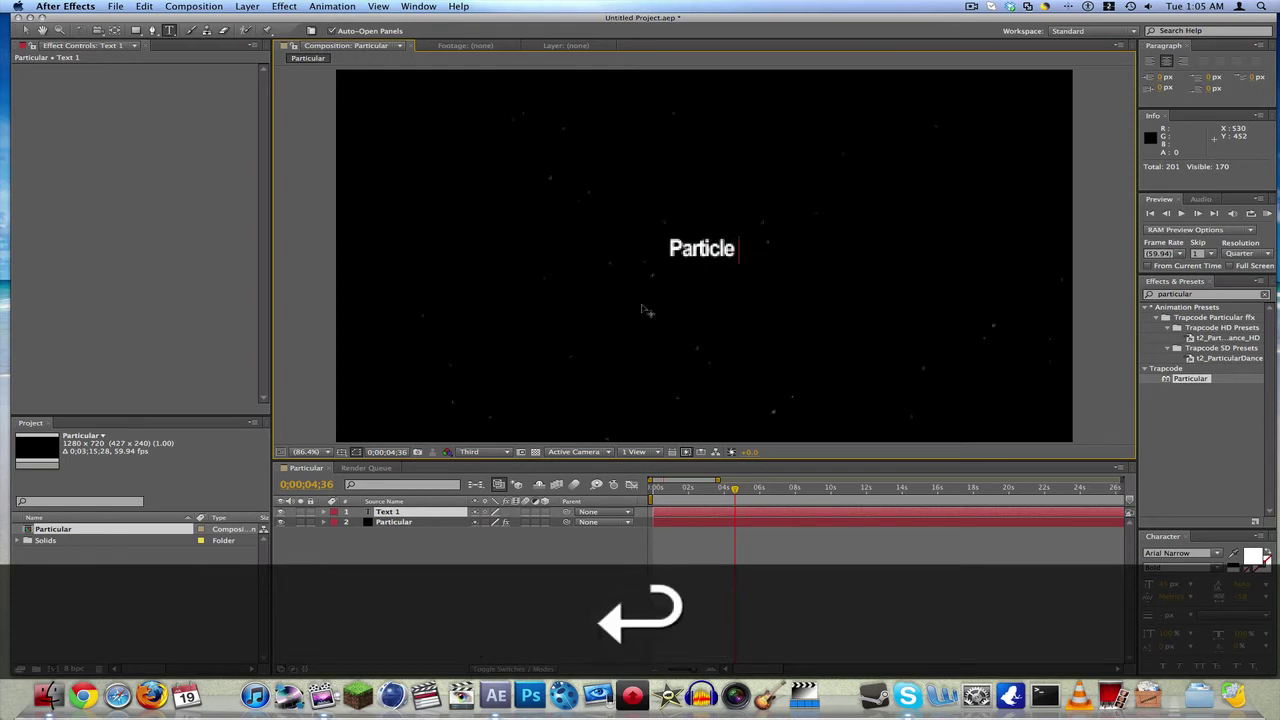
key(Return)
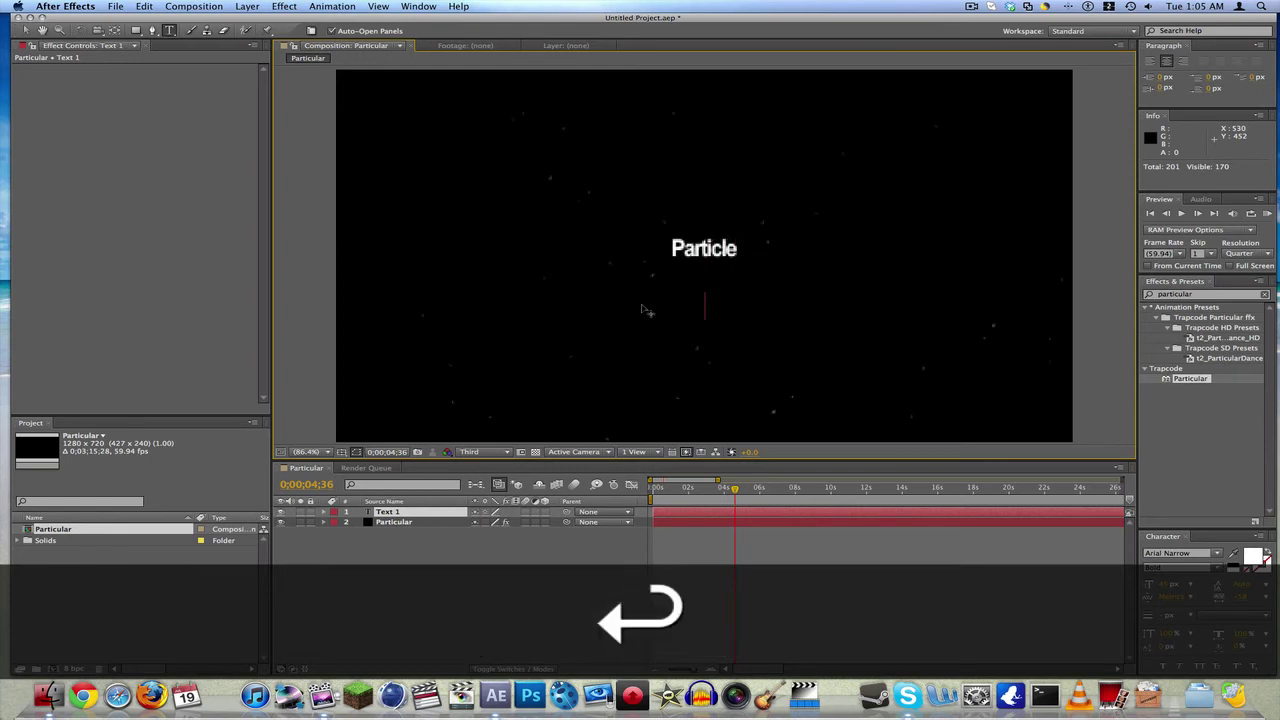
text(Tutorial)
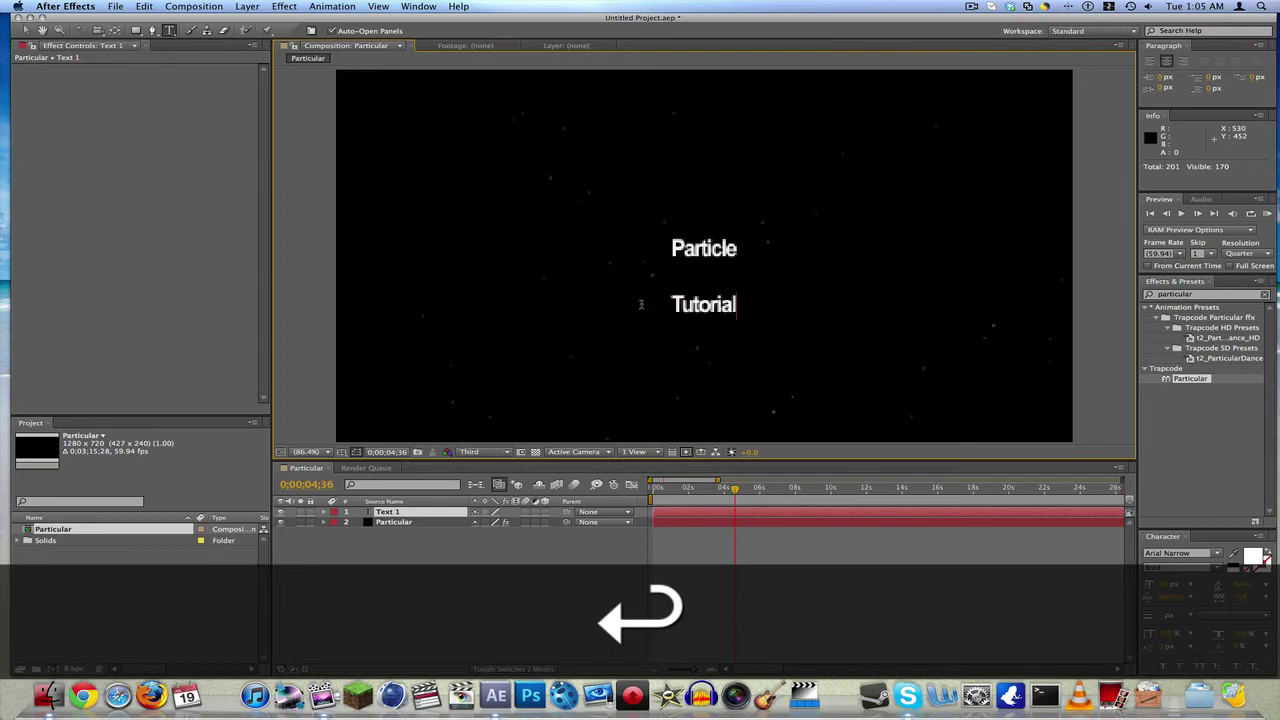
click(24, 30)
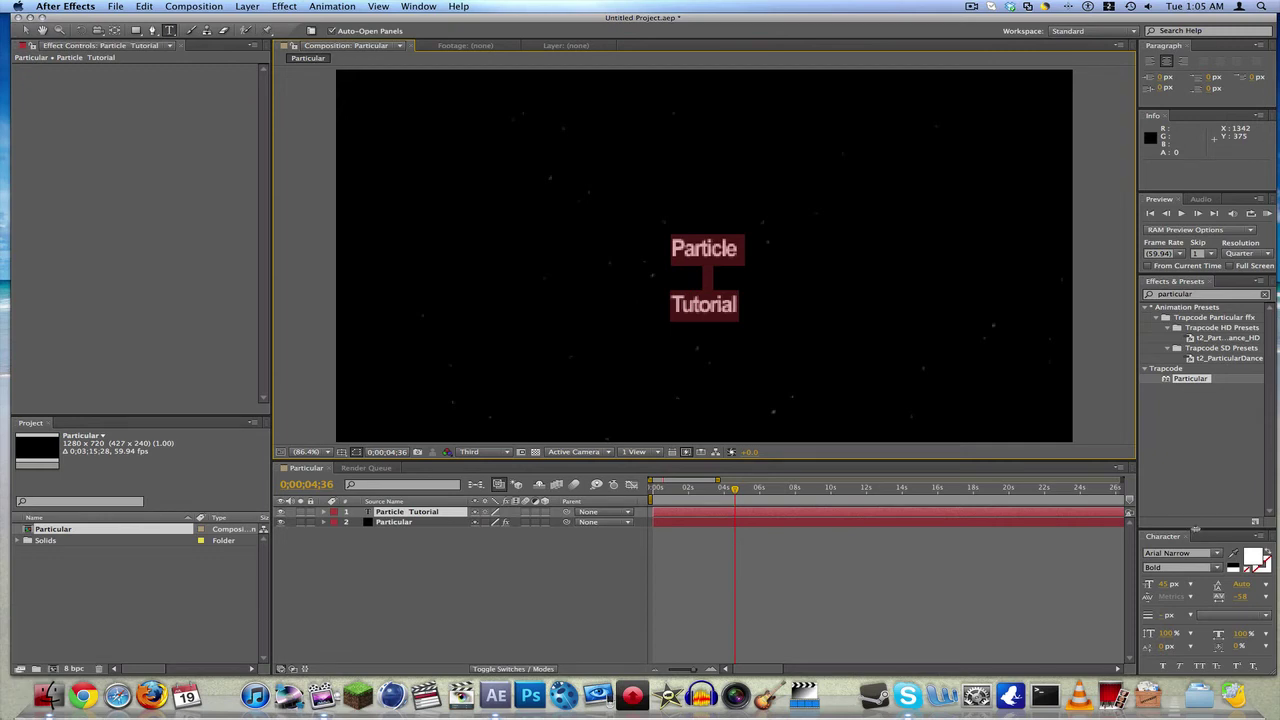
Set the text's font to Morpheus, enlarge it, and move it up to about position 634, 295
drag(1190, 529, 1192, 511)
click(1216, 533)
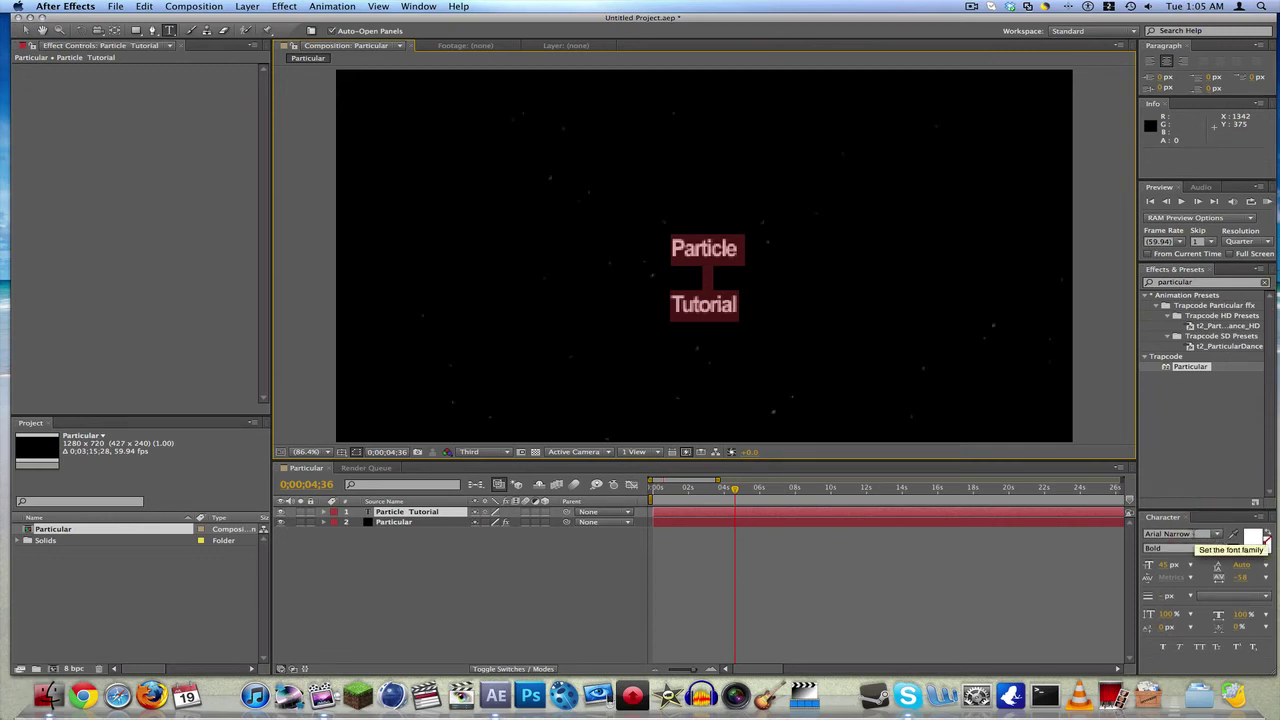
click(1077, 534)
key(Down)
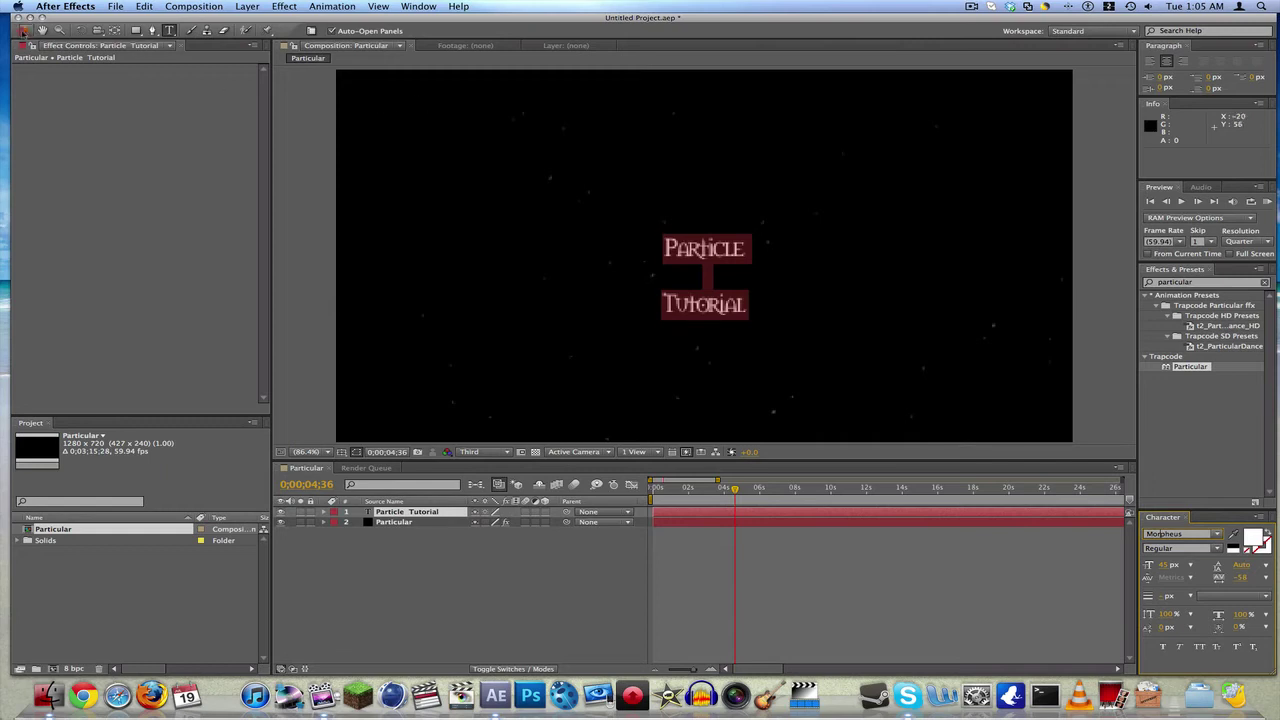
click(26, 30)
drag(748, 241, 744, 206)
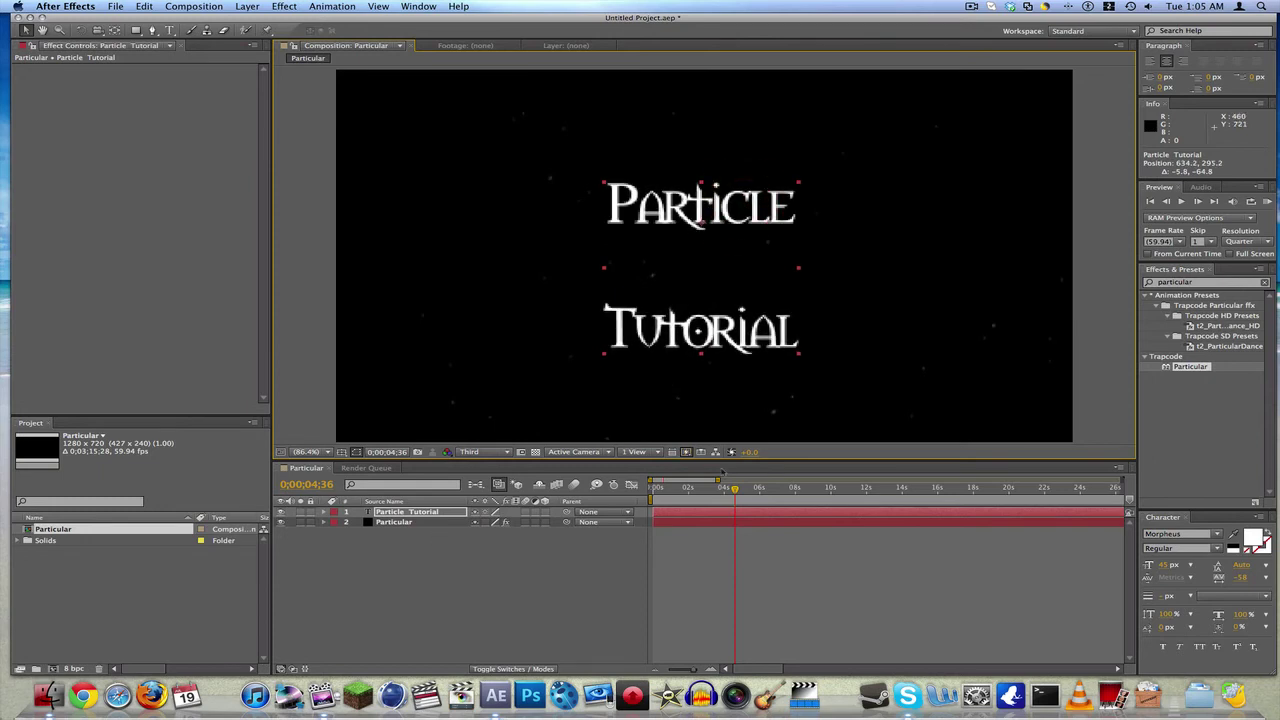
Fade in the text layer with Opacity keyframes of 0% at the first frame and 100% at 0;00;02;55
drag(734, 488, 632, 487)
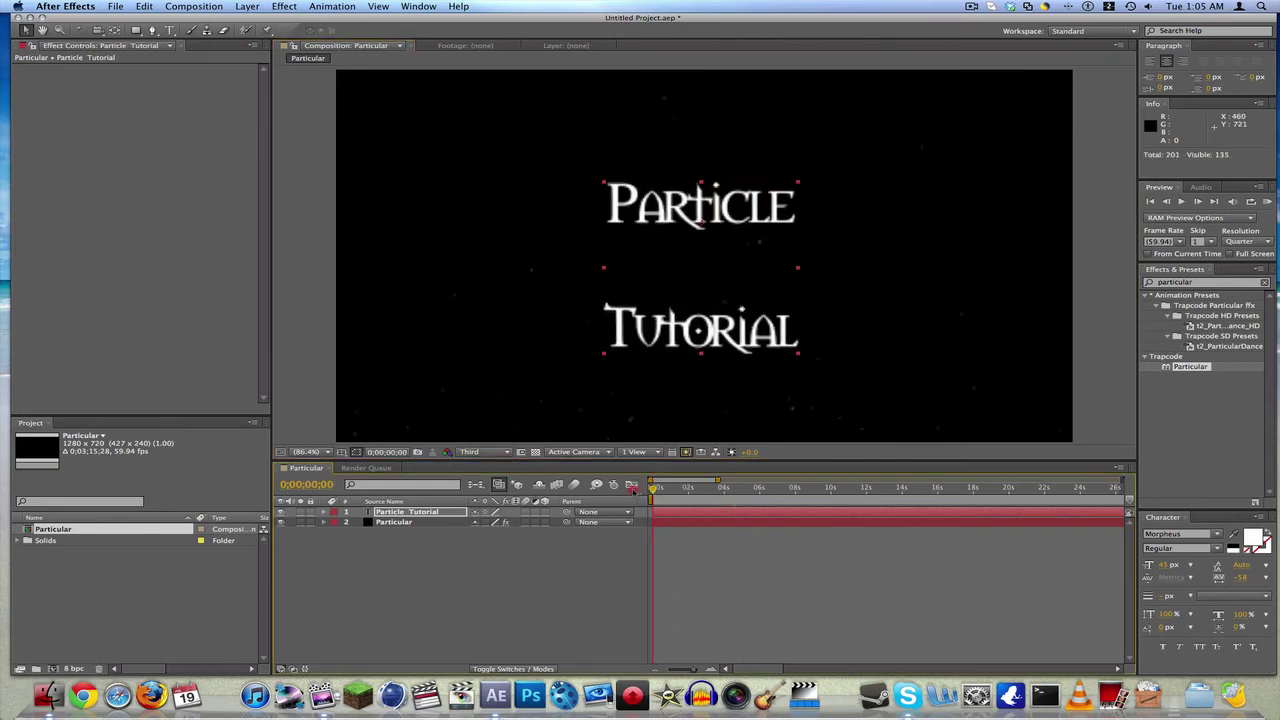
key(t)
click(358, 522)
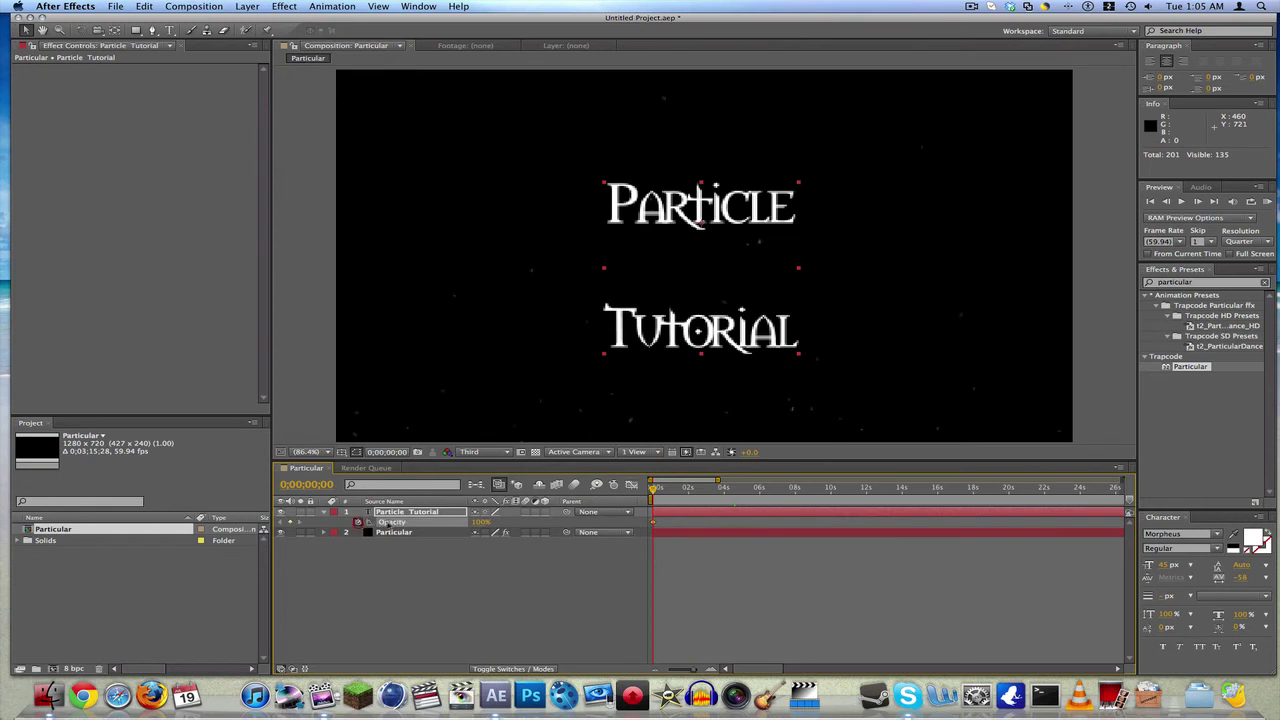
click(484, 522)
text(0)
key(Return)
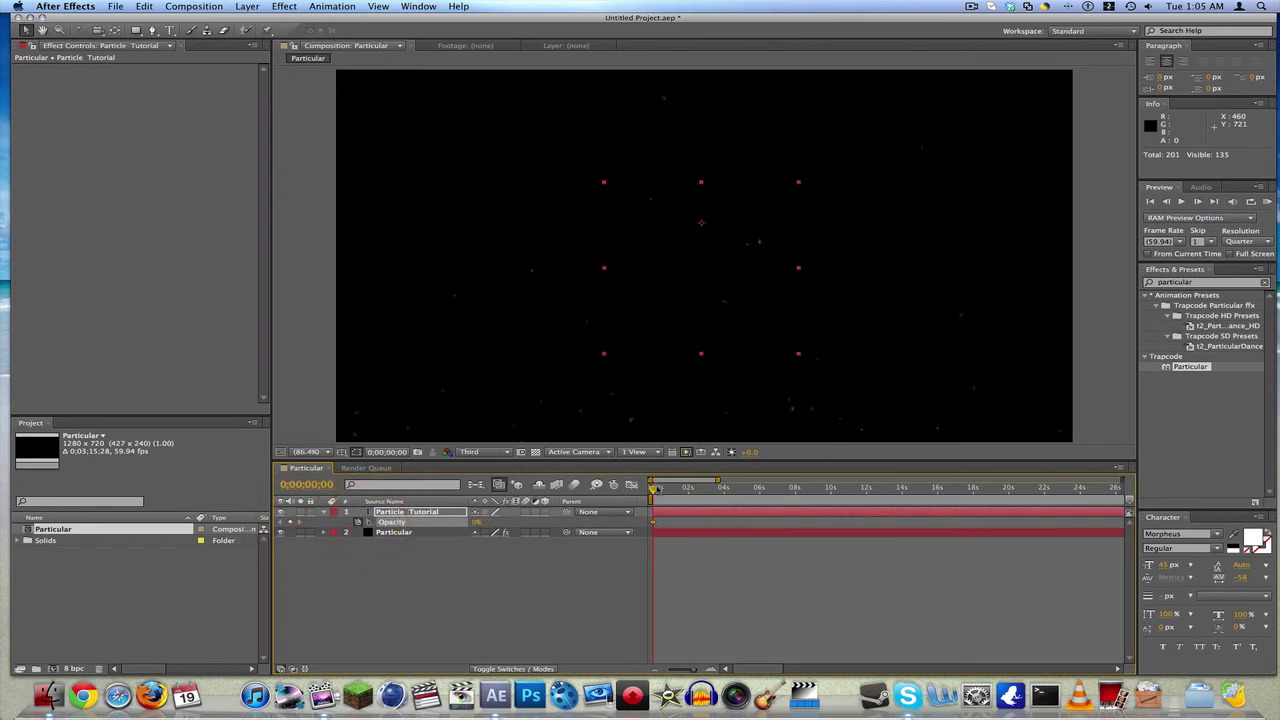
drag(652, 488, 705, 488)
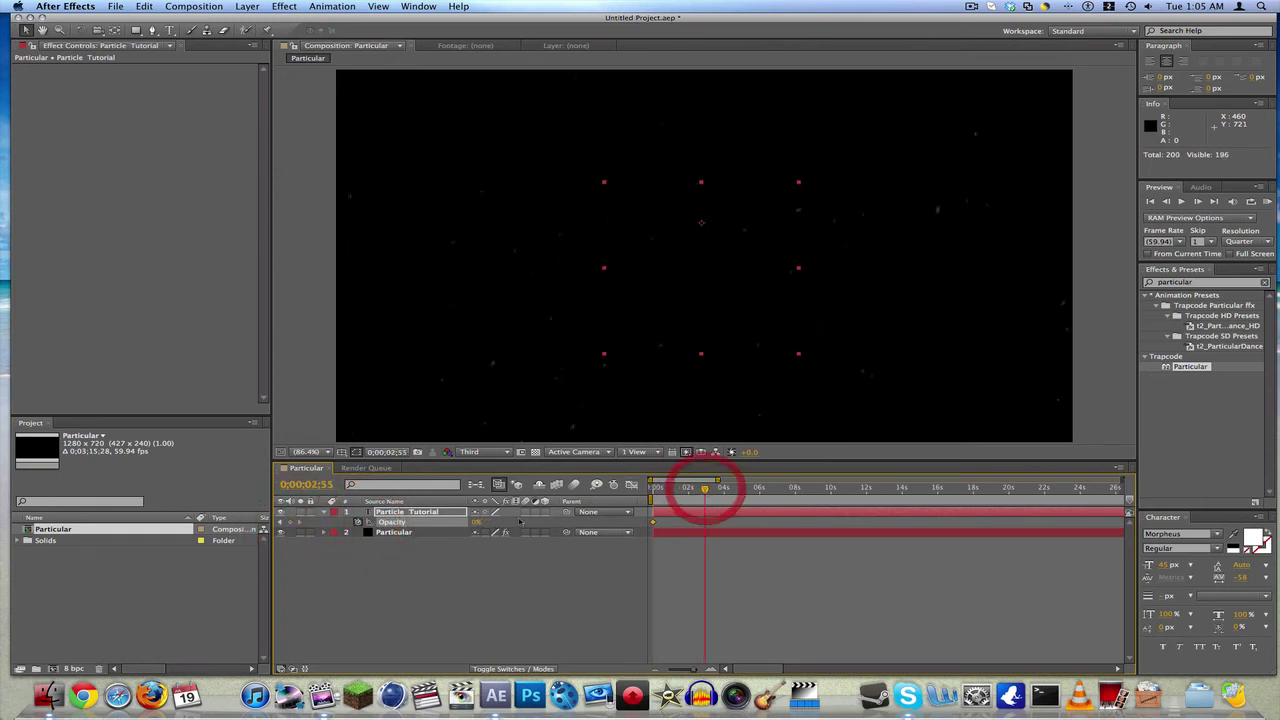
drag(500, 522, 776, 522)
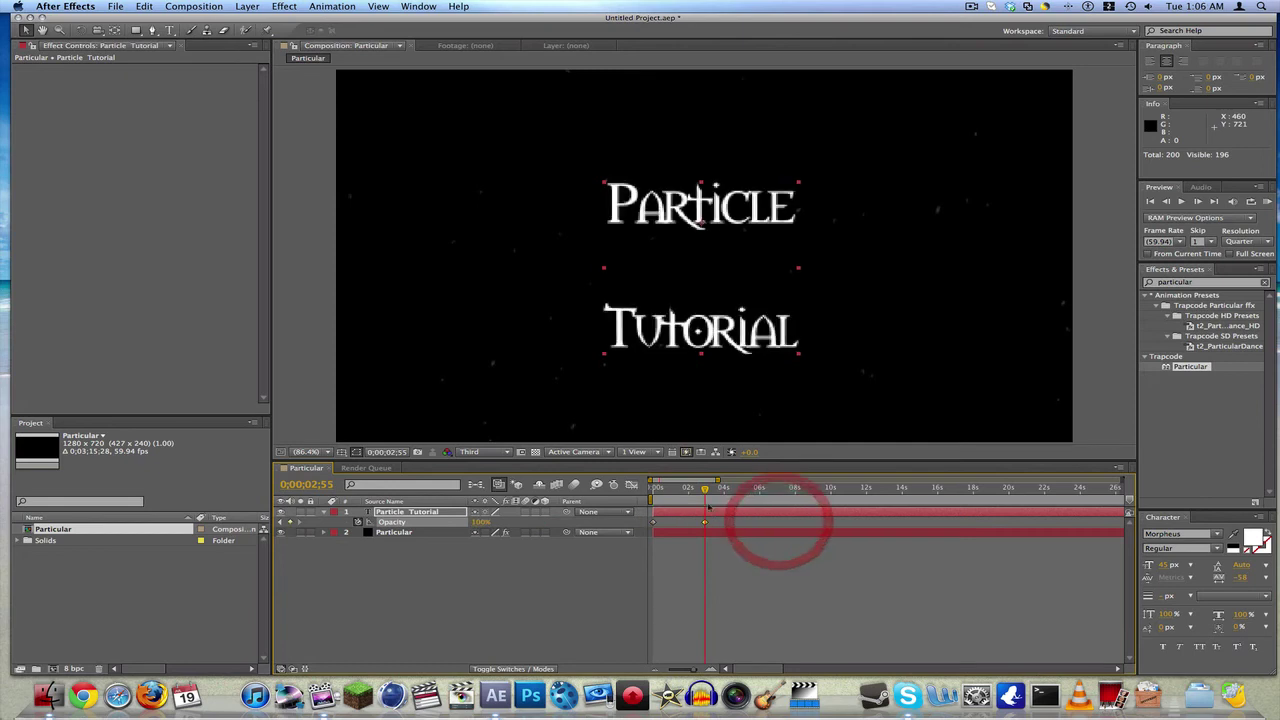
Position the playhead at 0;00;08;44, find the Simple Choker effect and apply it to the text layer
drag(705, 488, 808, 490)
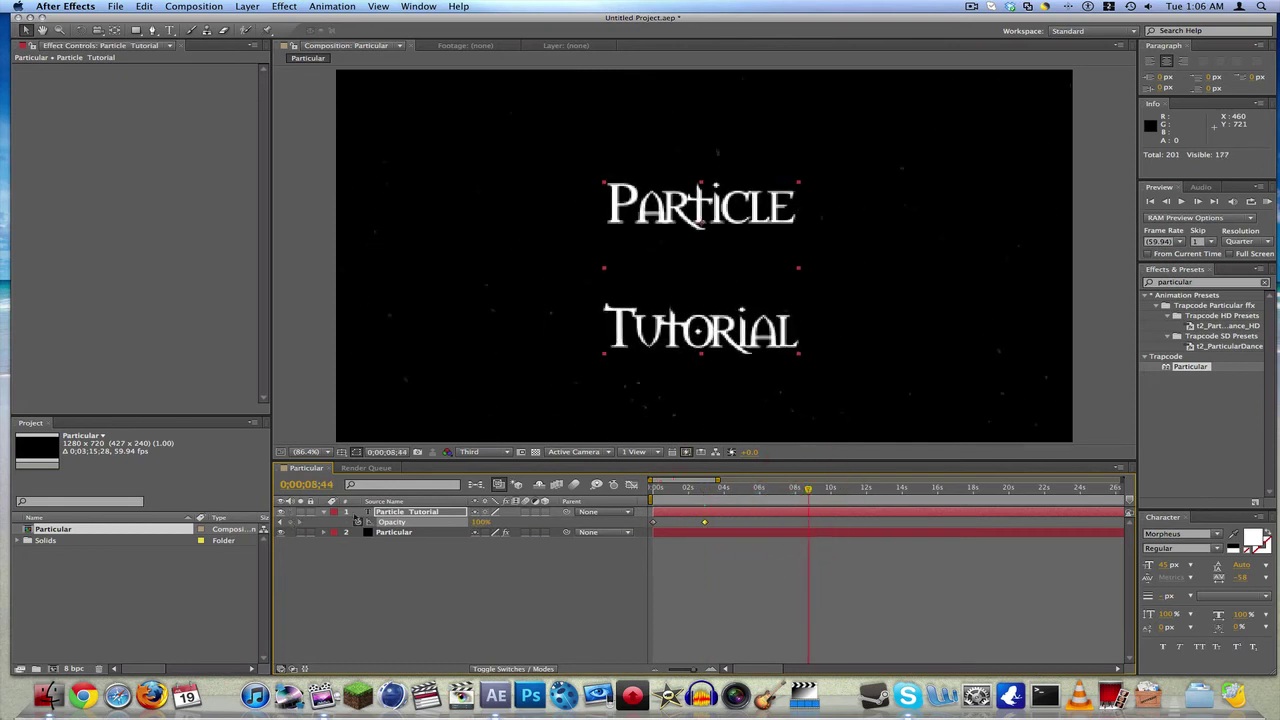
click(326, 514)
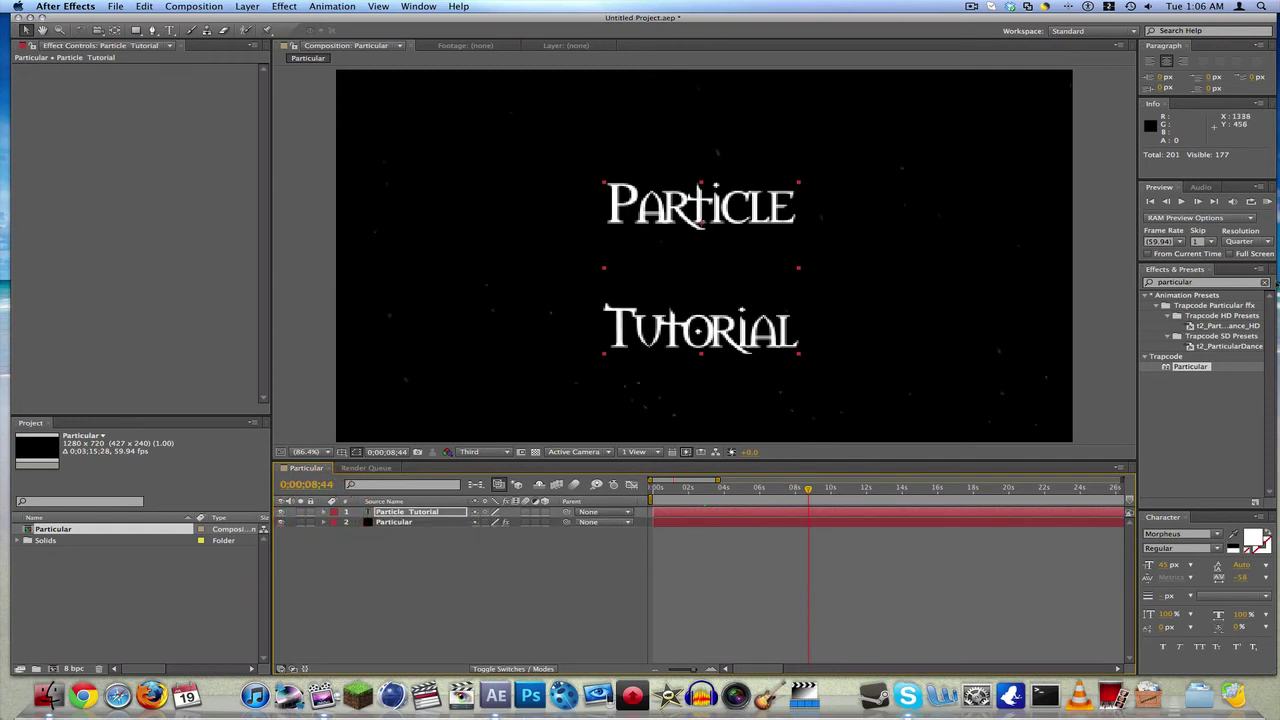
click(1265, 283)
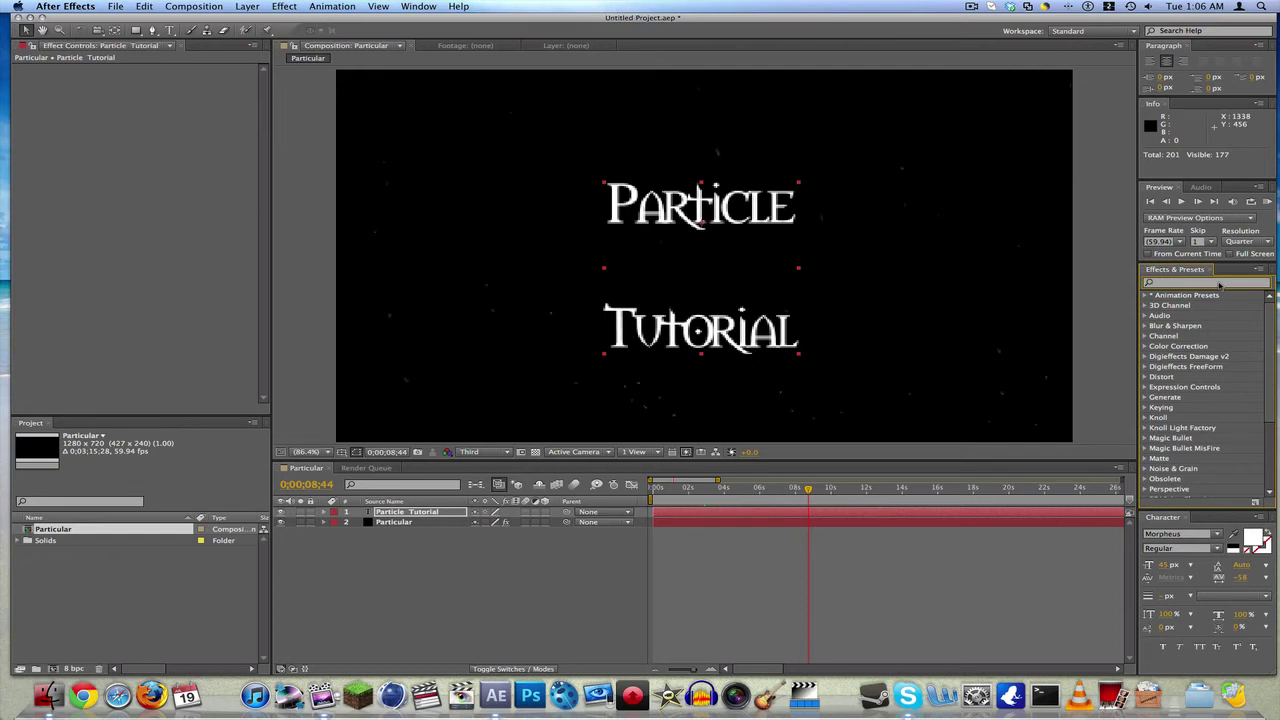
text(simple)
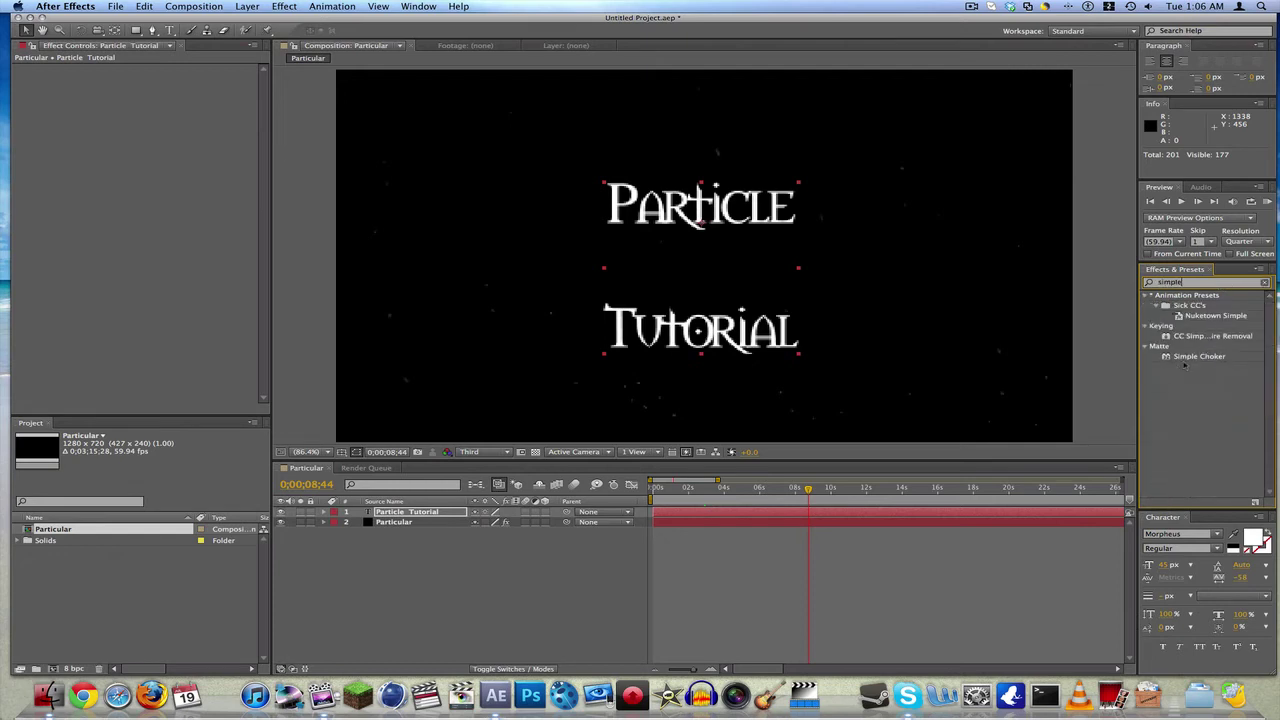
drag(1188, 358, 851, 511)
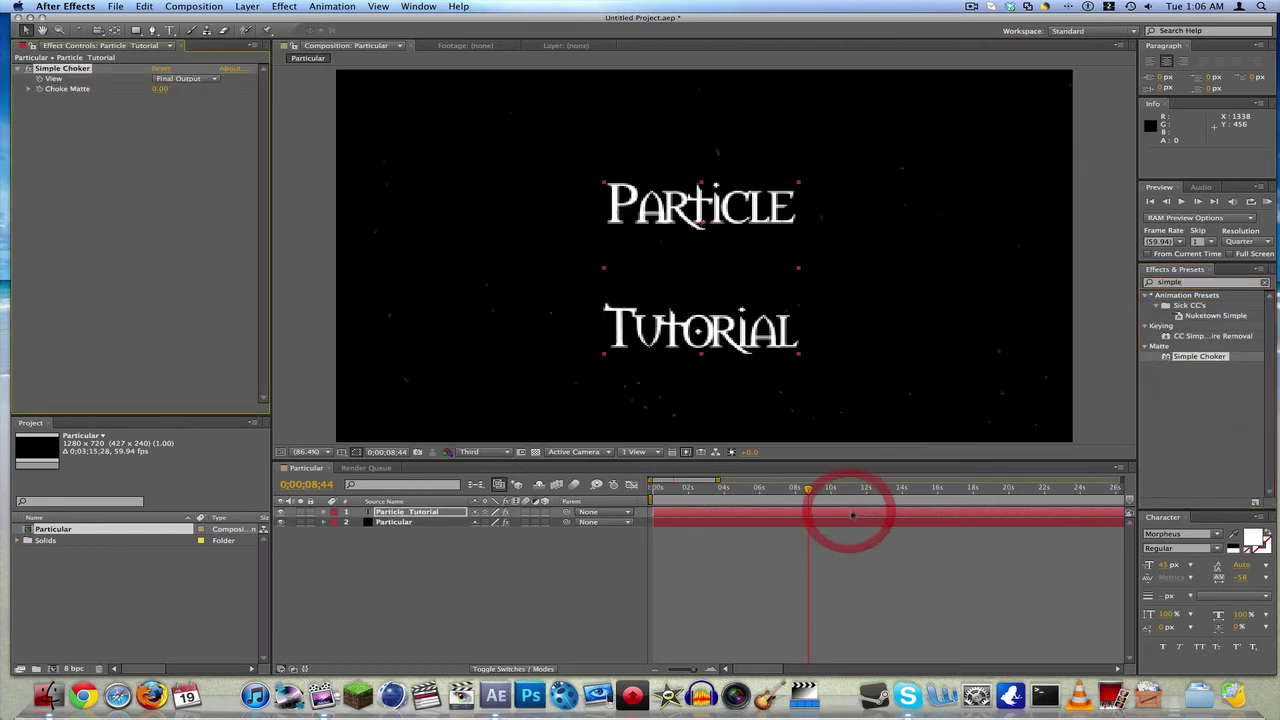
Keyframe Choke Matte from 0 at 0;00;08;44 to 31.20 at 0;00;11;05 and preview the animation
click(39, 89)
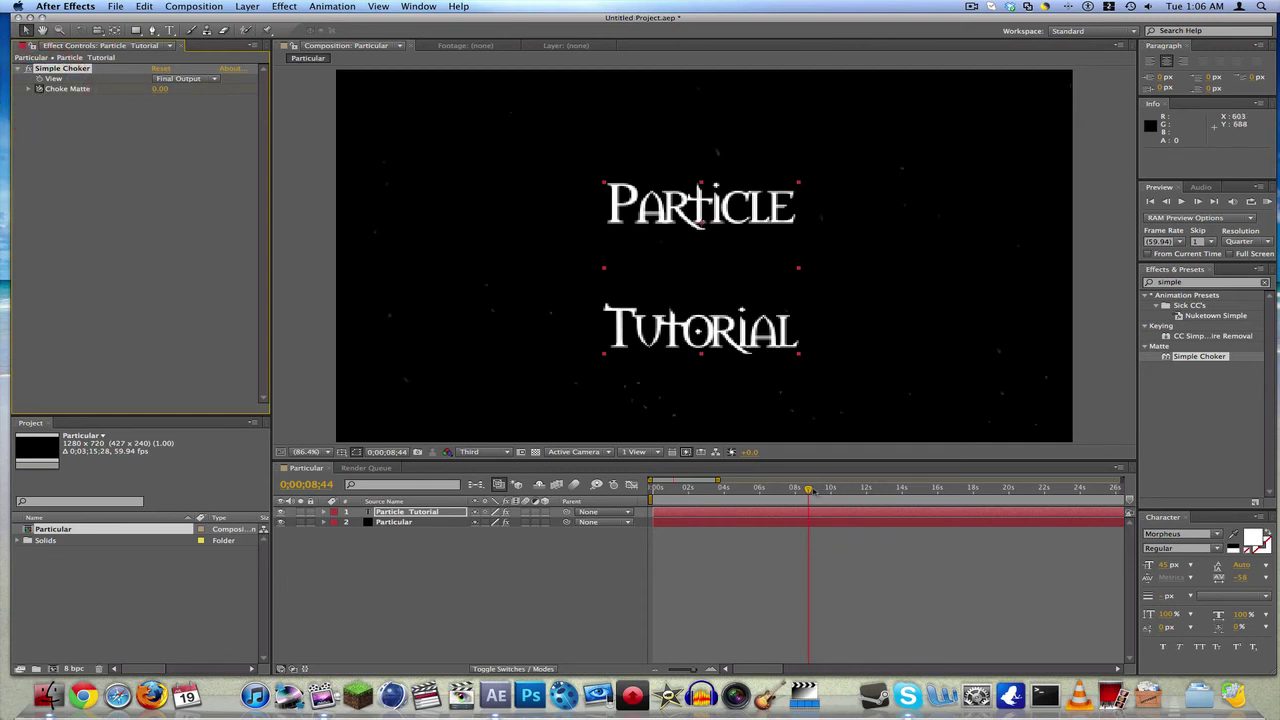
drag(810, 489, 851, 488)
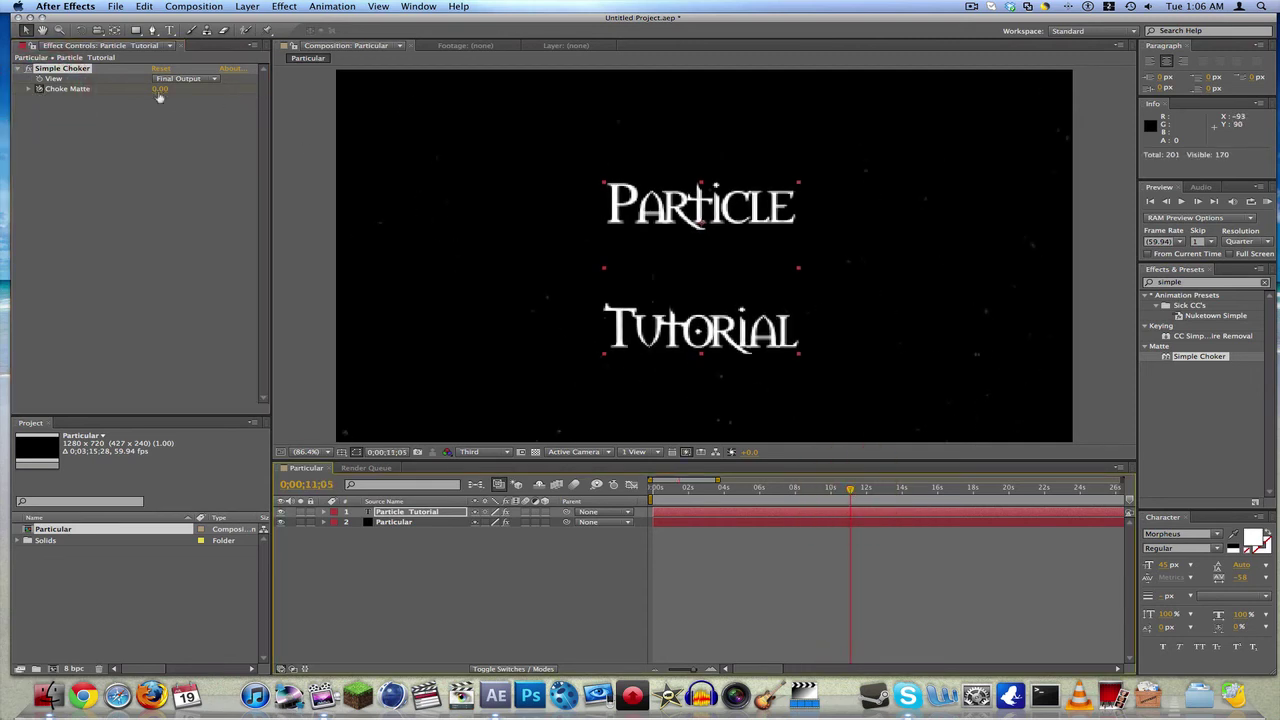
drag(159, 89, 220, 89)
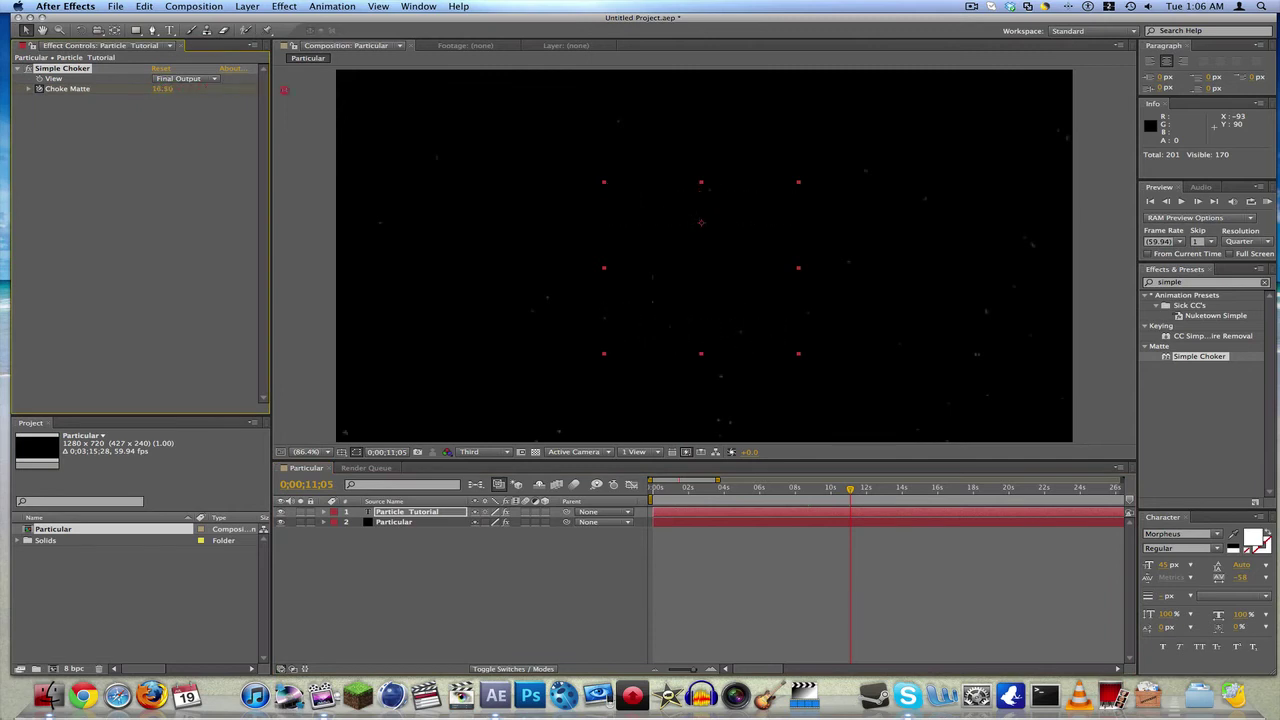
key(ctrl+0)
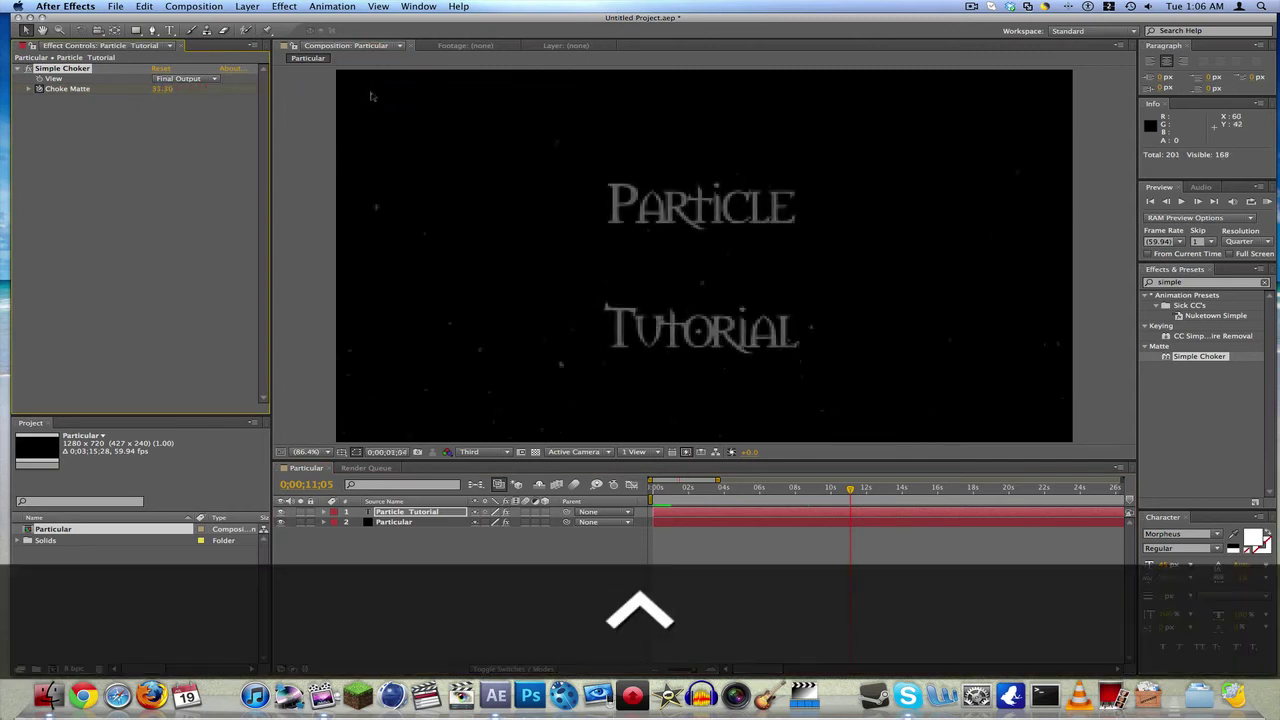
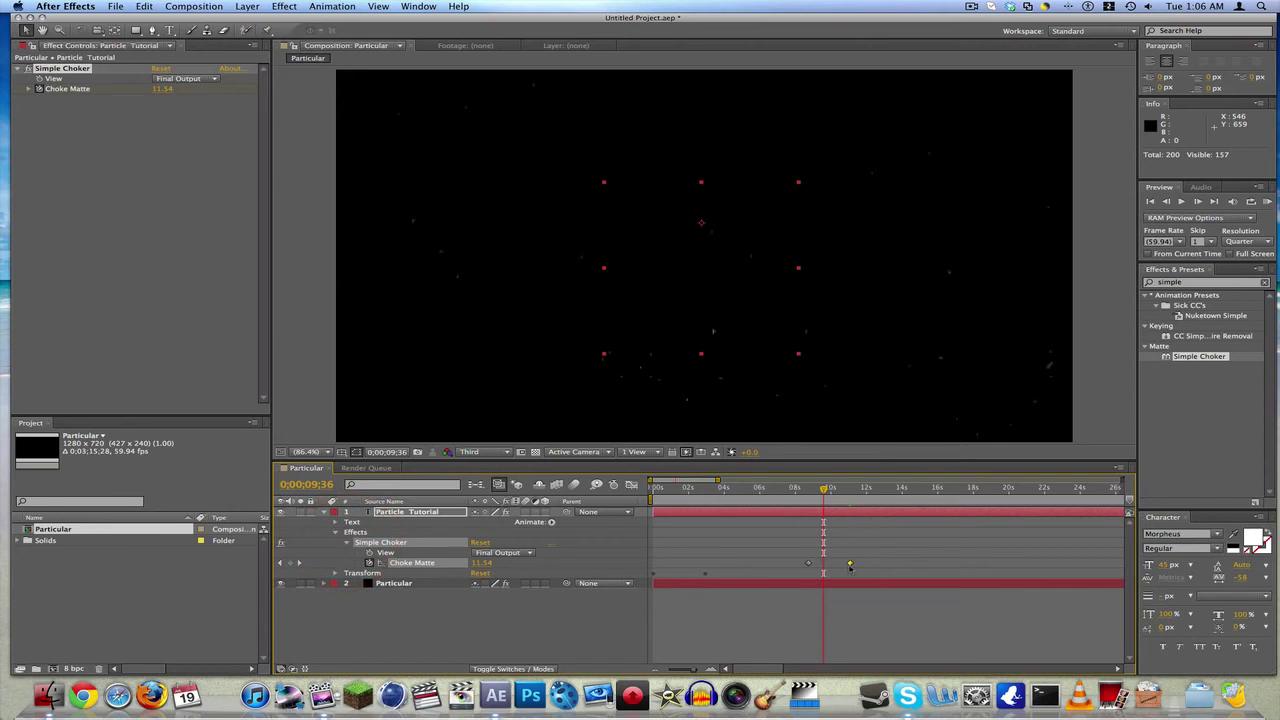
Move the ending Choke Matte keyframe to just before 14 seconds, preview the slower fade-out, then collapse and deselect the text layer
drag(849, 563, 898, 563)
key(space)
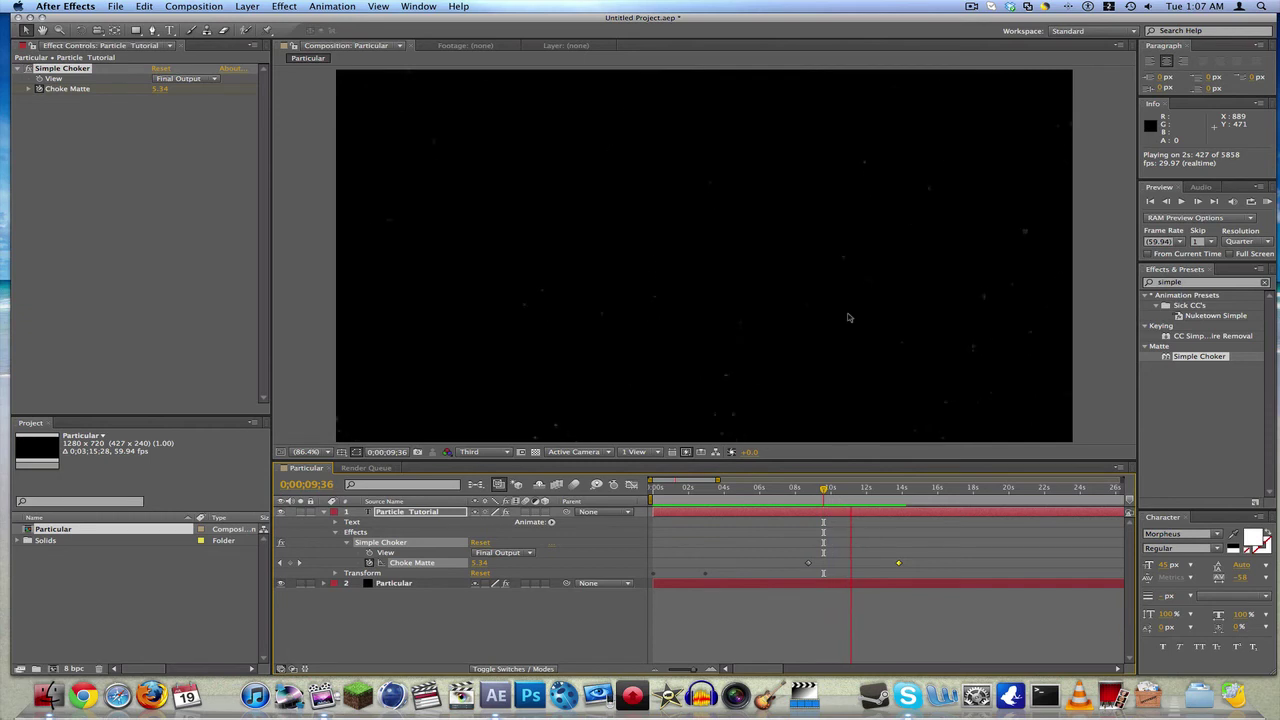
key(space)
click(323, 511)
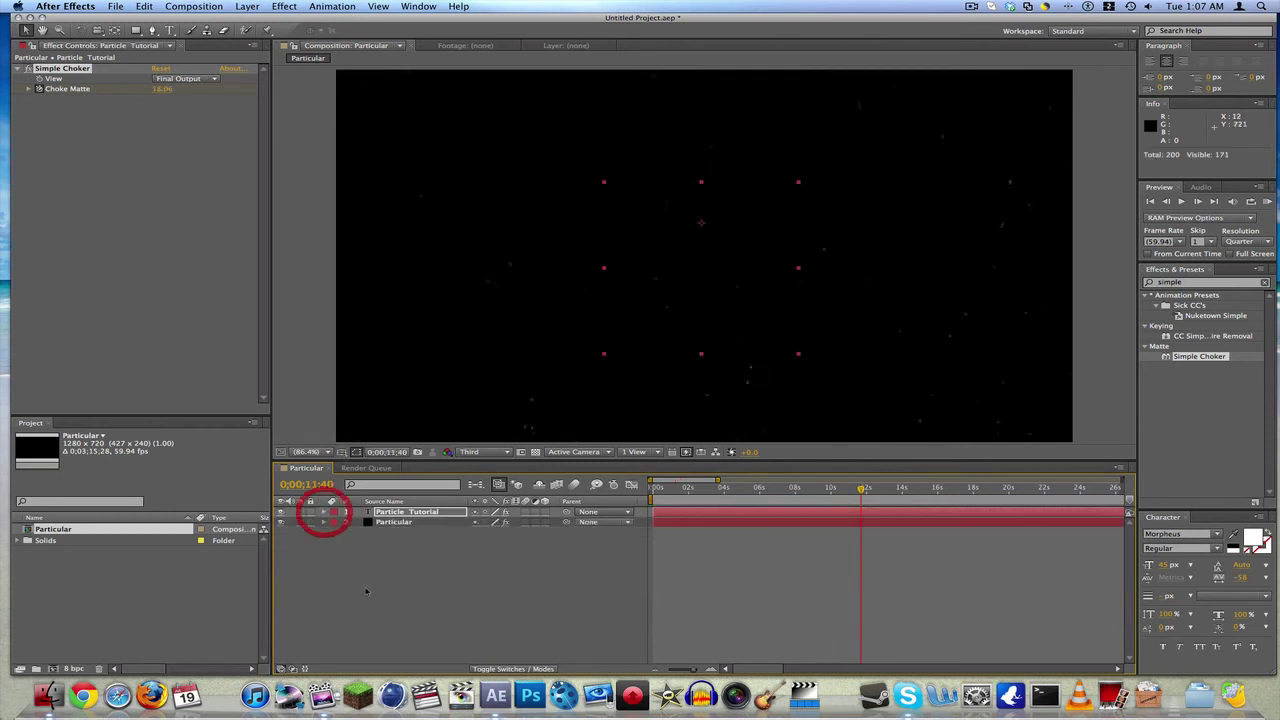
click(366, 588)
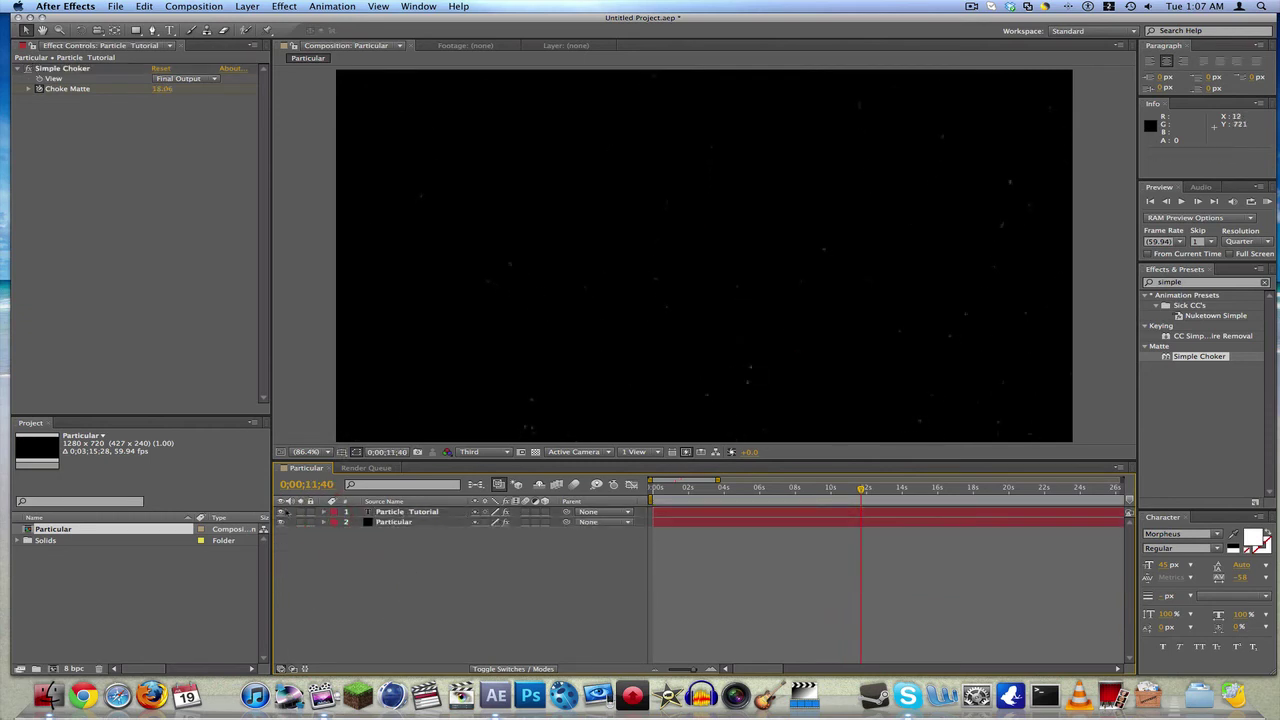
Import vacant.mp4 from Editing Contests > LucidContest2 > Basic Cinematics into the project as footage
click(116, 6)
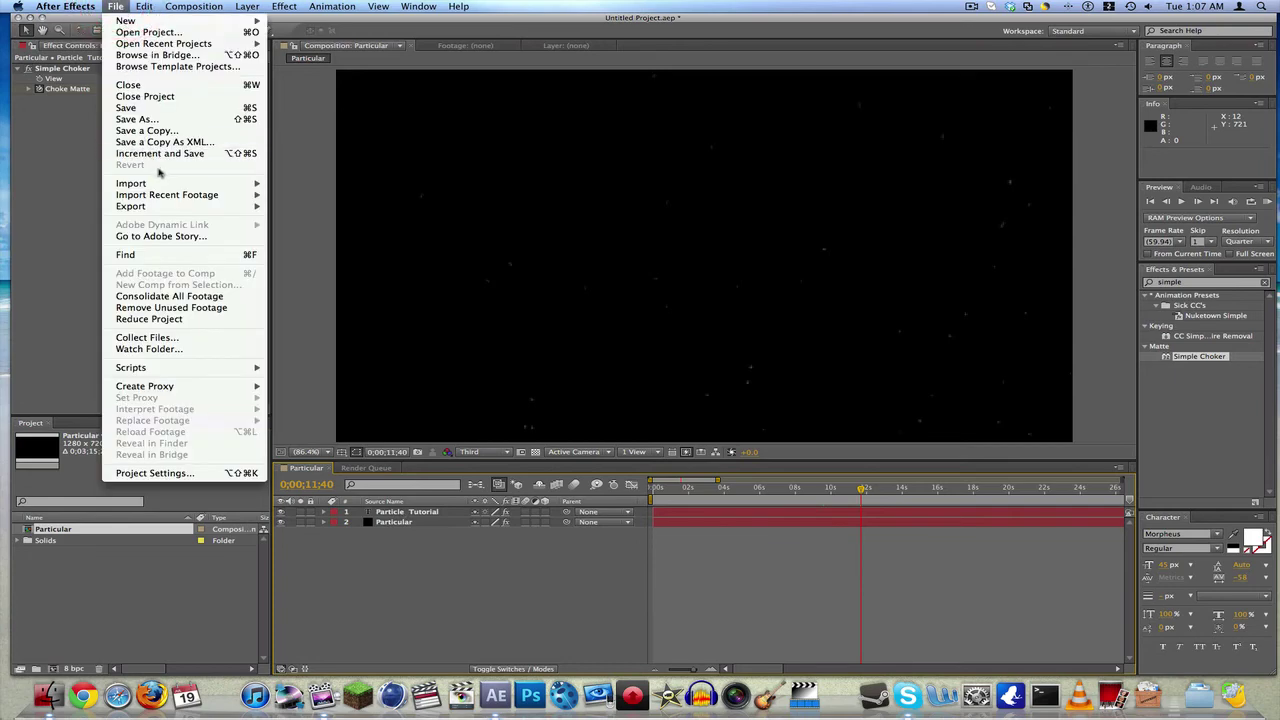
mouse_move(160, 182)
click(313, 187)
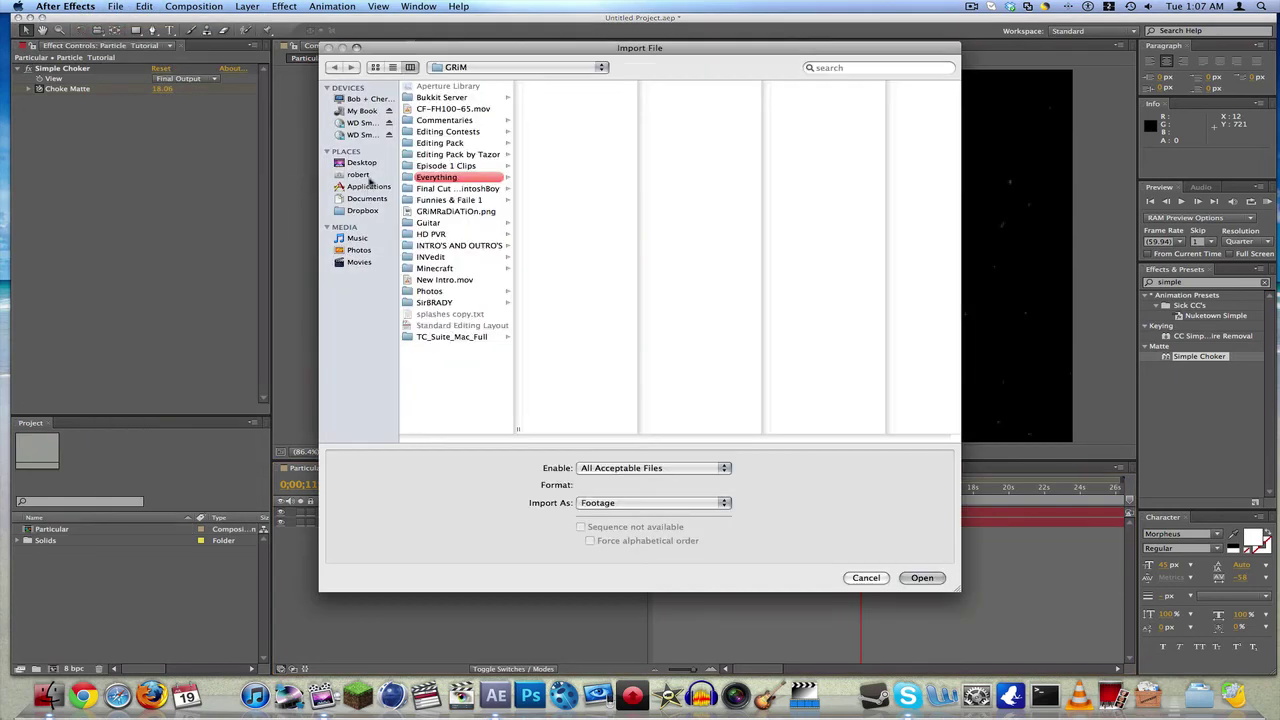
click(432, 131)
click(563, 108)
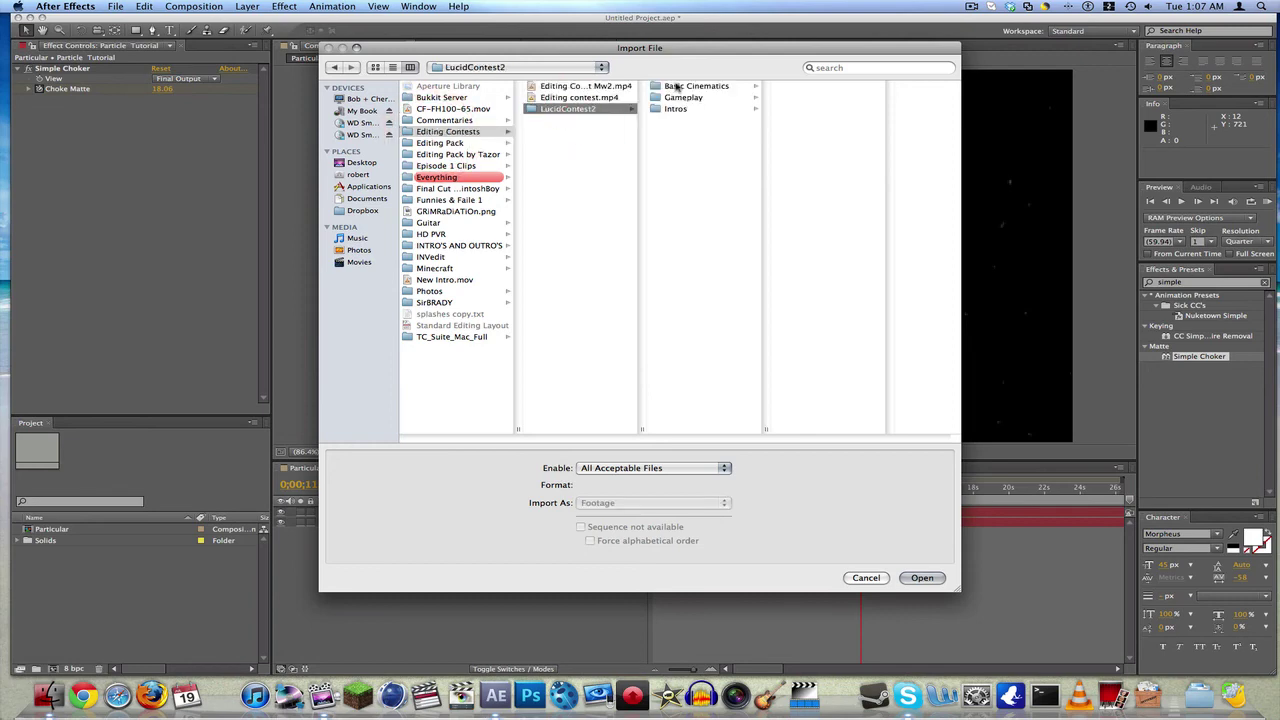
click(677, 87)
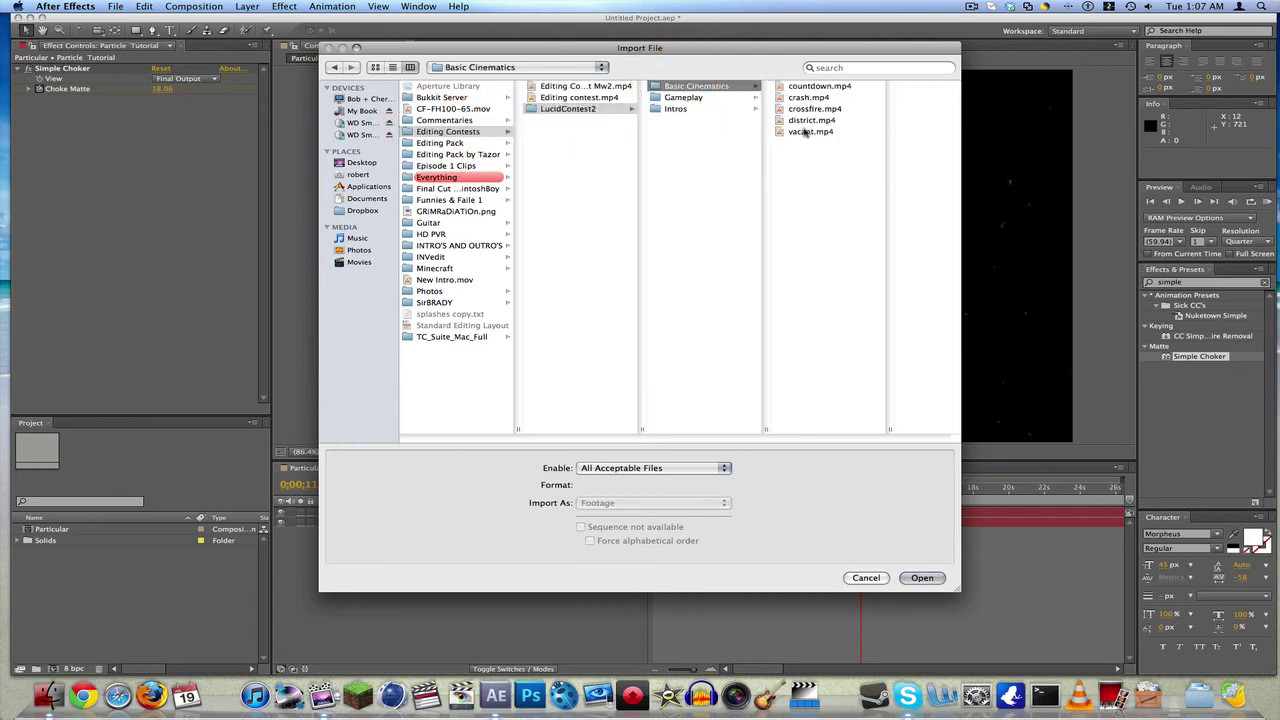
click(806, 131)
click(921, 577)
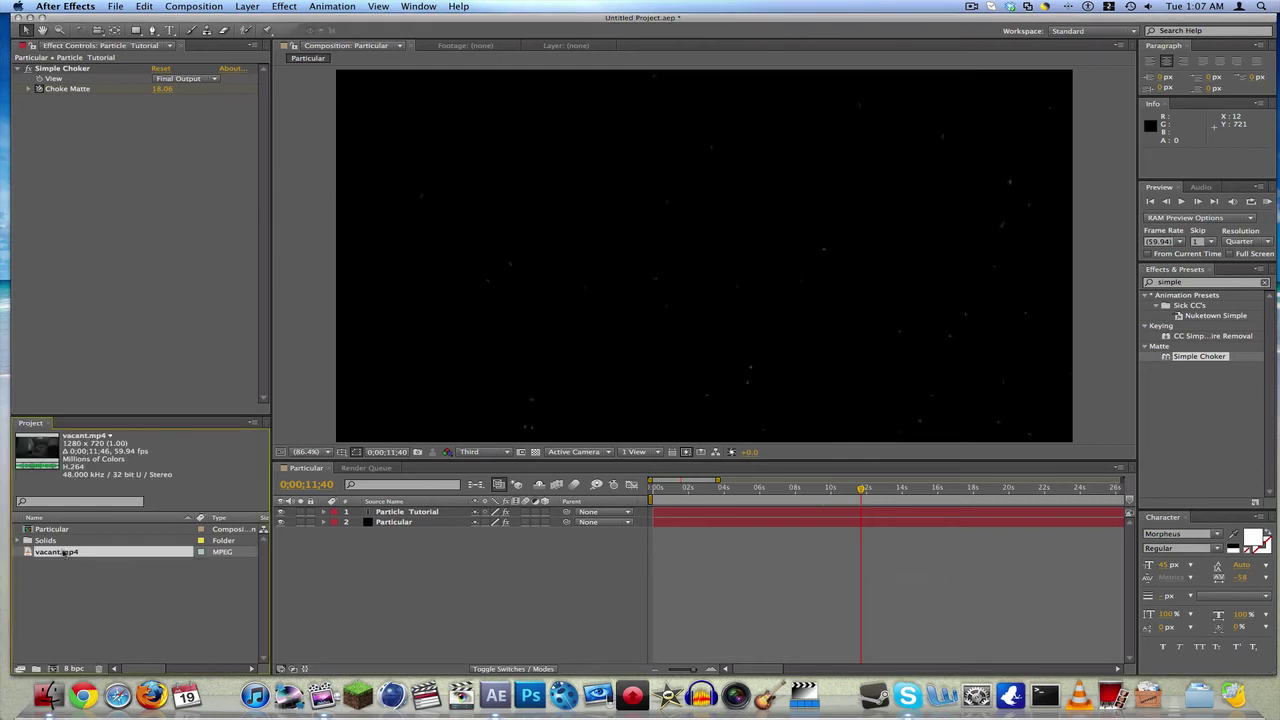
drag(62, 552, 94, 571)
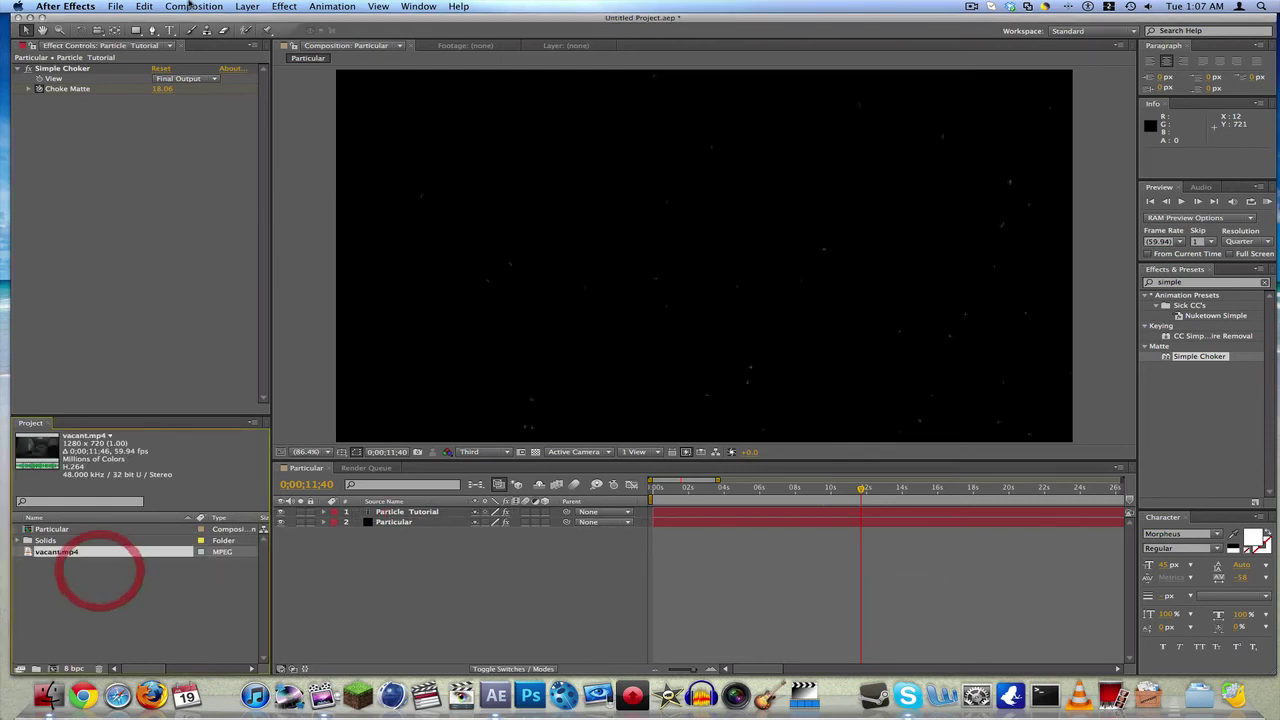
Copy the Particular layer and create a new HD 720 60 FPS composition named Cinemaic Part
click(378, 522)
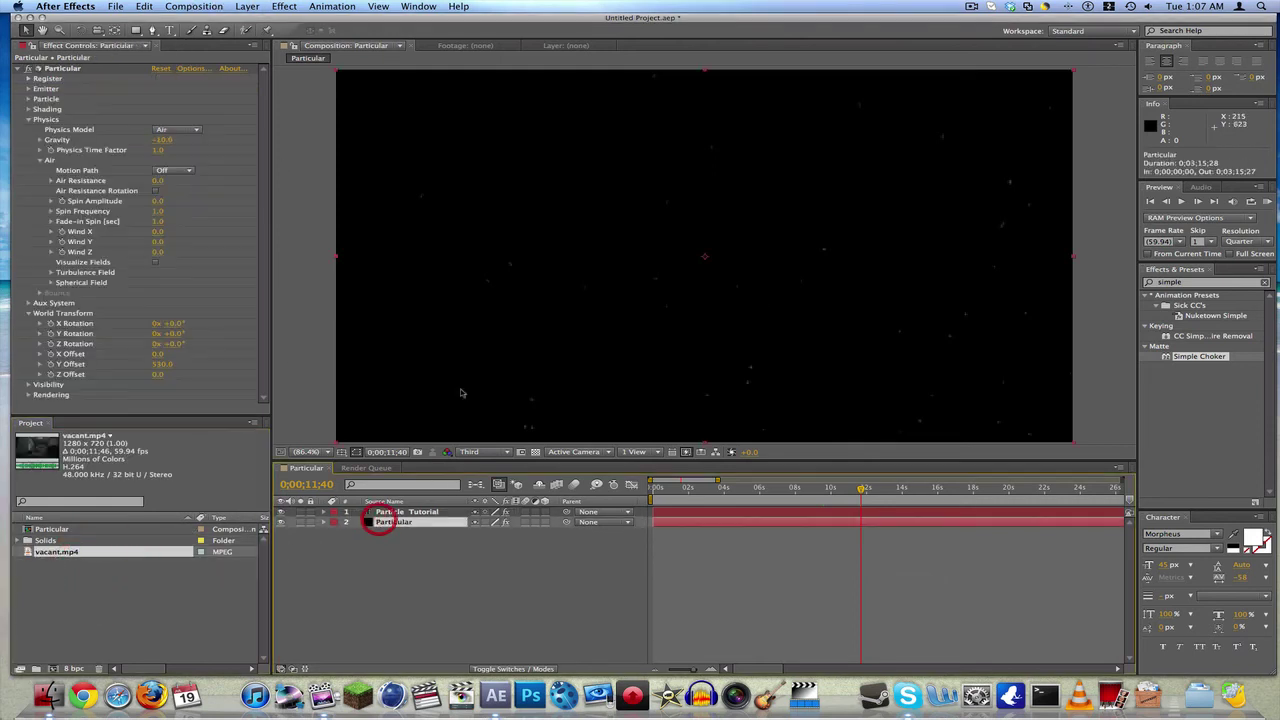
key(super+c)
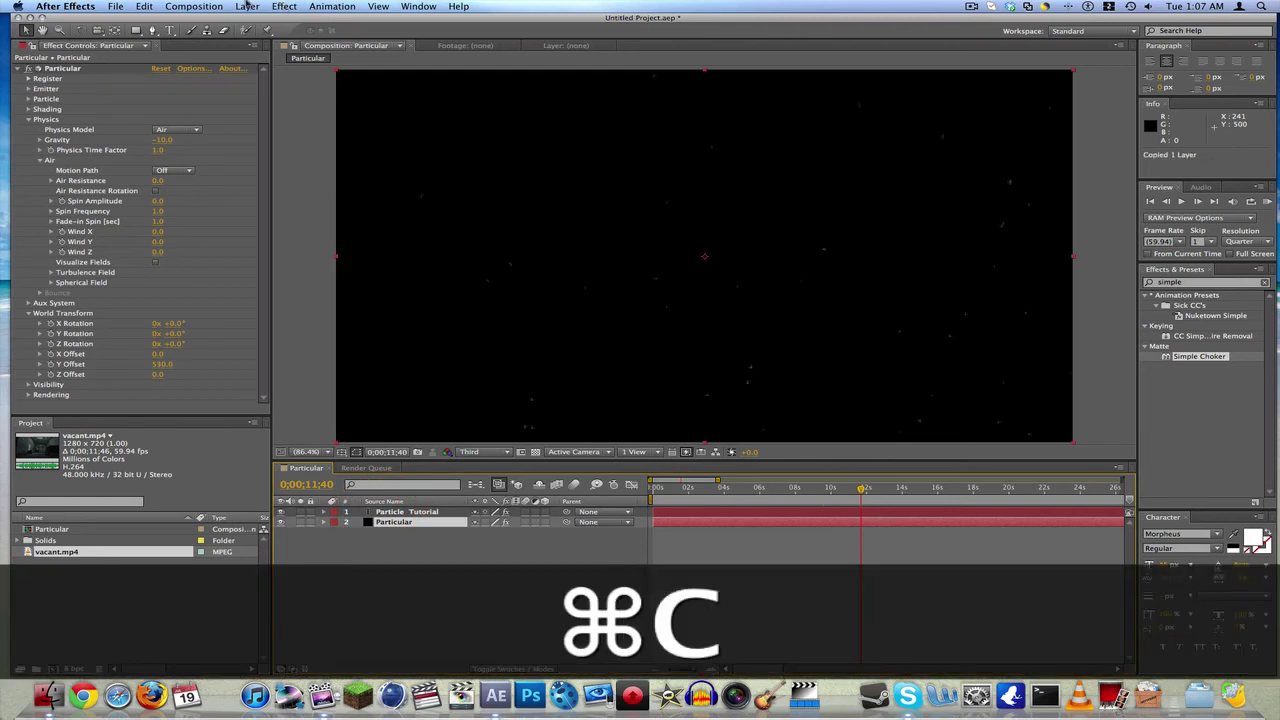
click(247, 7)
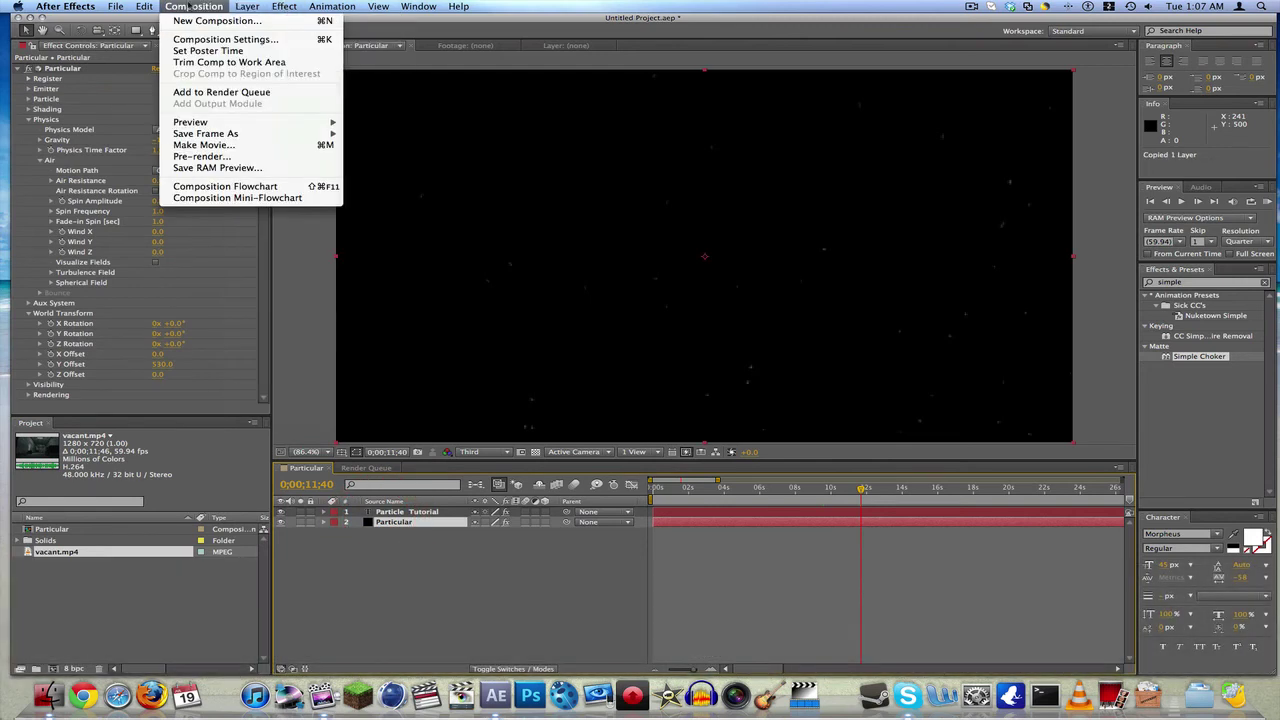
click(188, 22)
text(C)
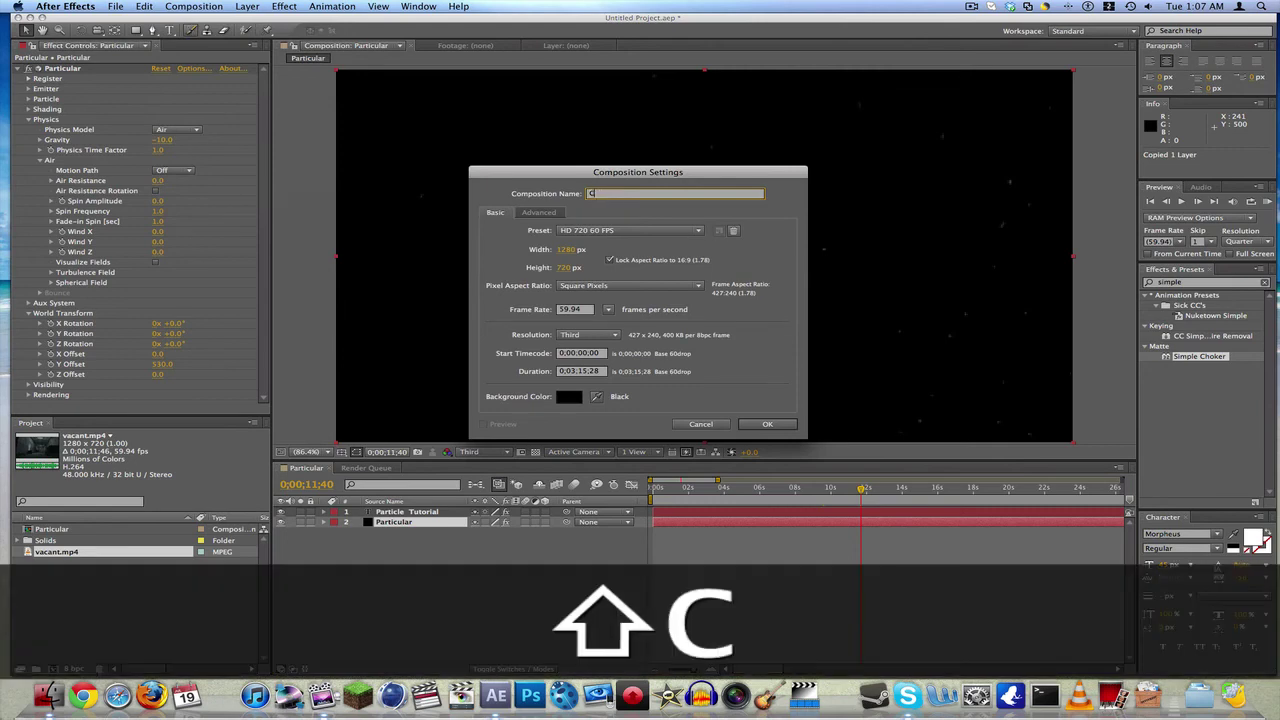
text(inematic Part)
key(Return)
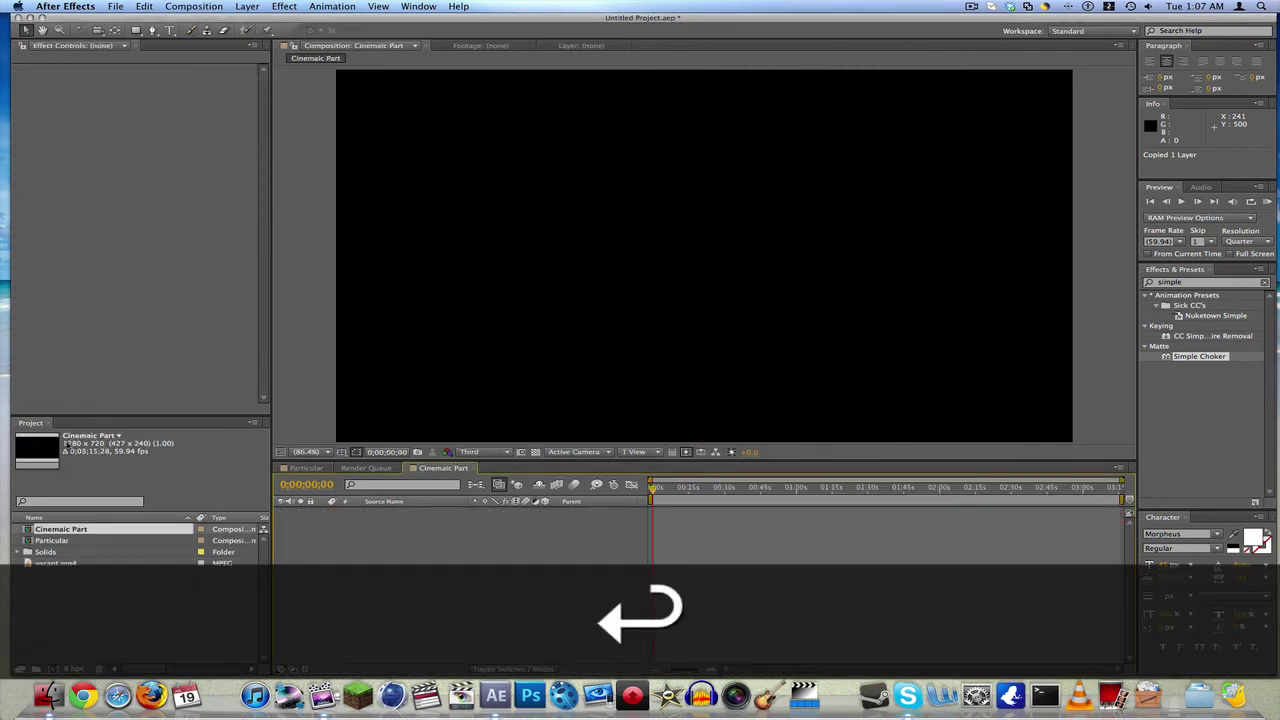
Paste the Particular layer into the Cinemaic Part composition and place the vacant.mp4 footage beneath it
click(390, 563)
key(super+v)
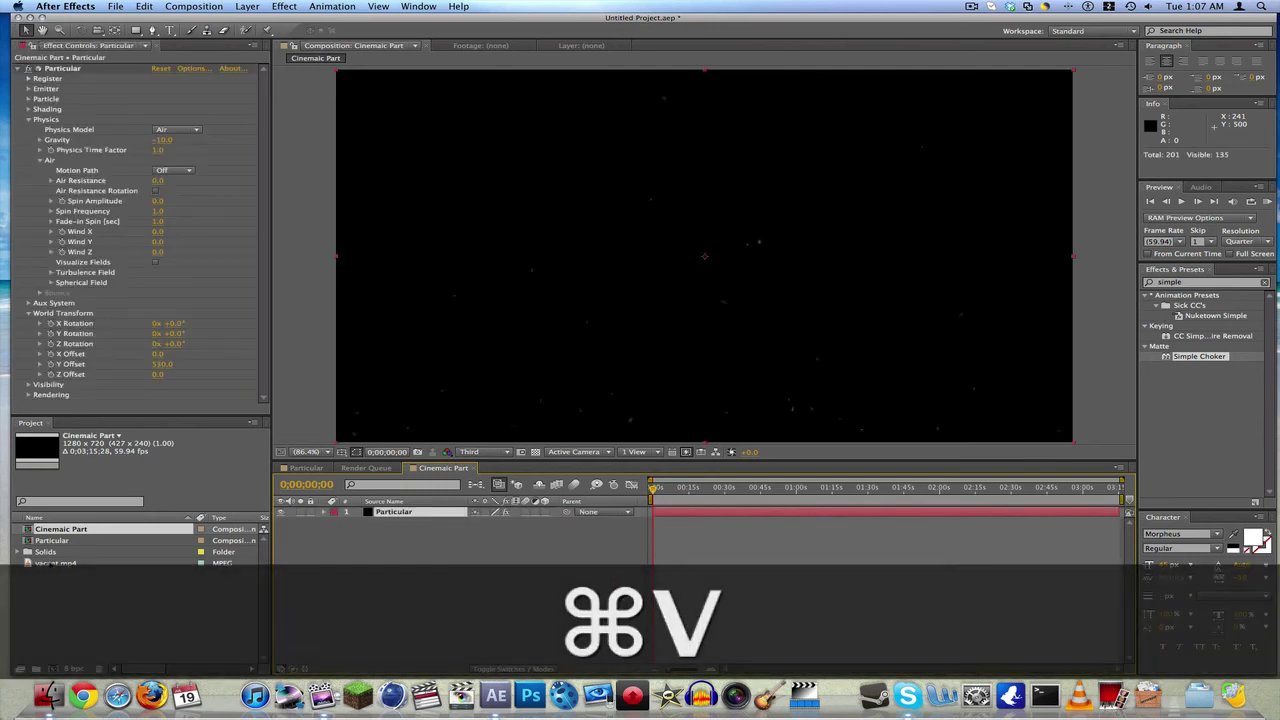
drag(55, 563, 369, 524)
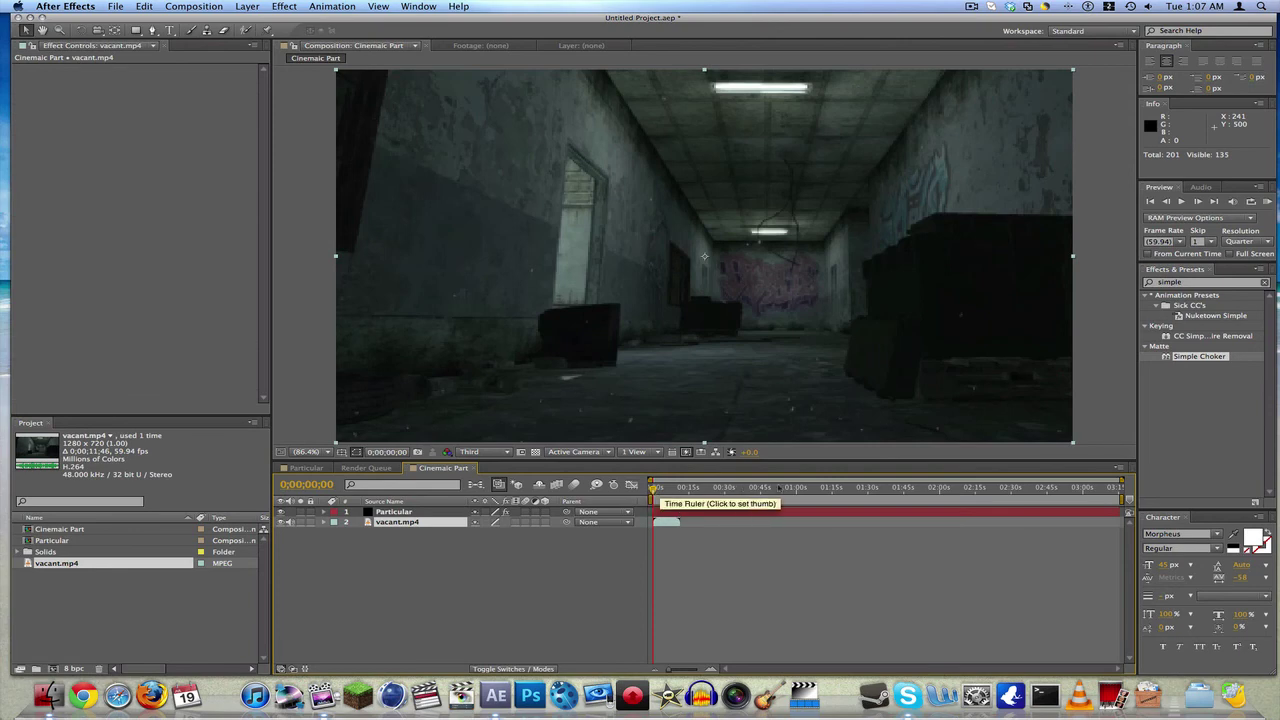
Set the preview resolution to Quarter and scrub through the vacant.mp4 clip to check the particles over it
drag(1121, 481, 700, 483)
key(space)
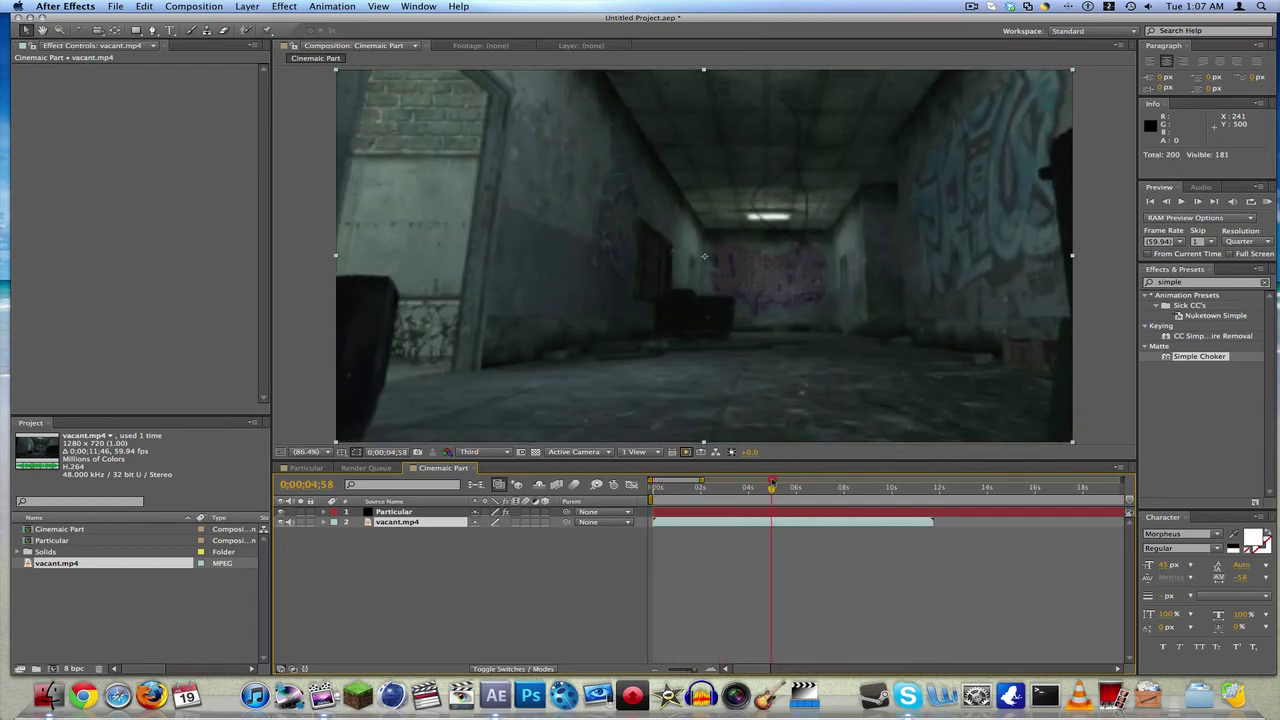
click(771, 487)
drag(771, 488, 860, 490)
click(474, 457)
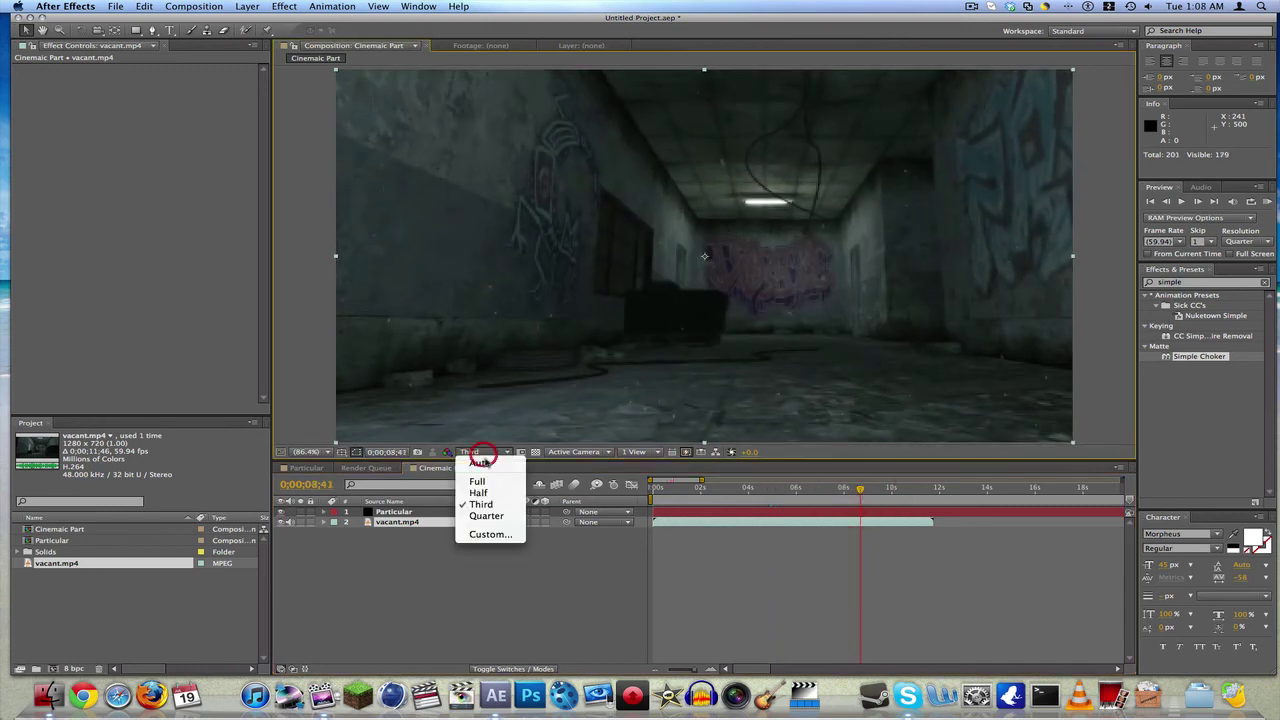
click(480, 514)
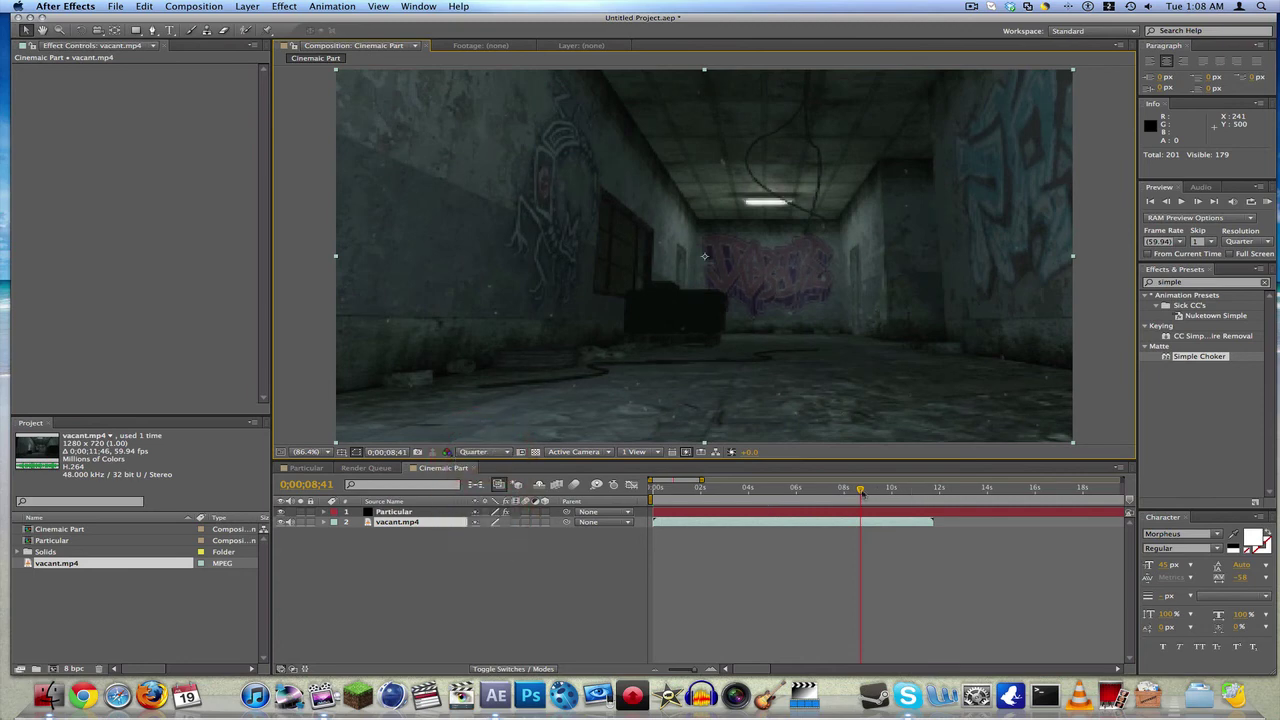
drag(861, 491, 720, 488)
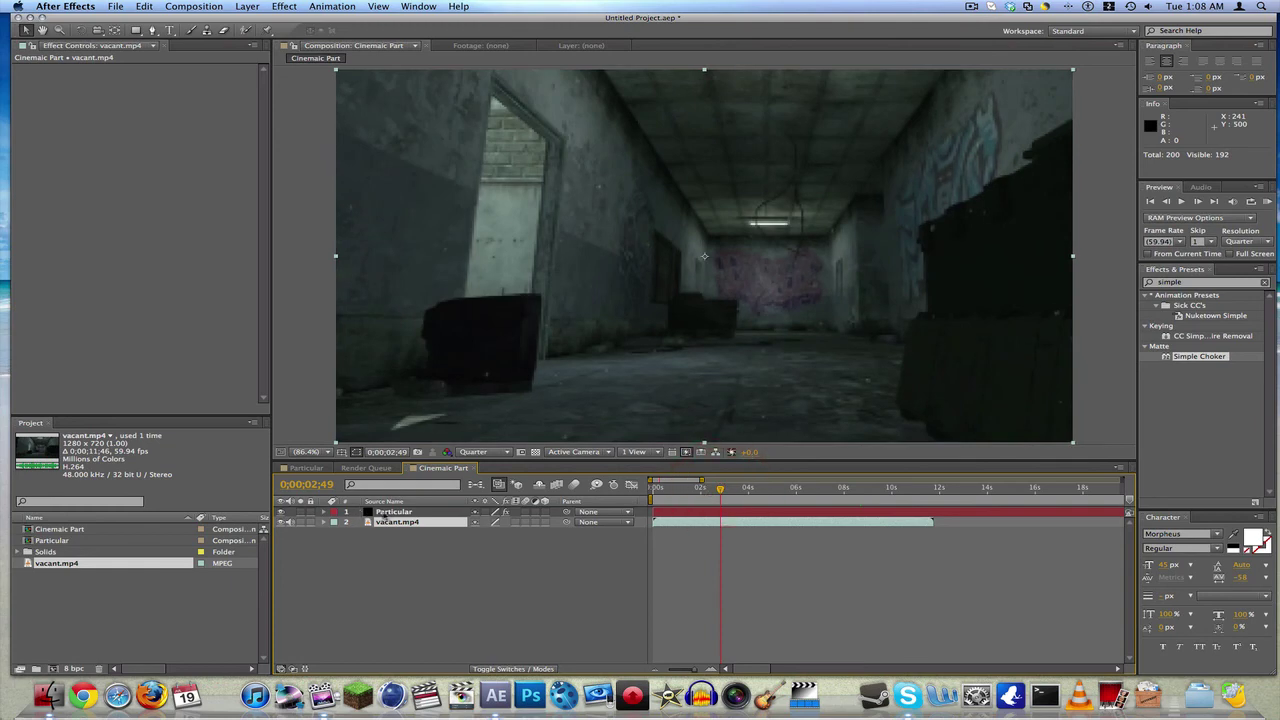
Increase the particle Size on the Particular layer and check the larger particles over the footage at 0;00;06;07
click(393, 512)
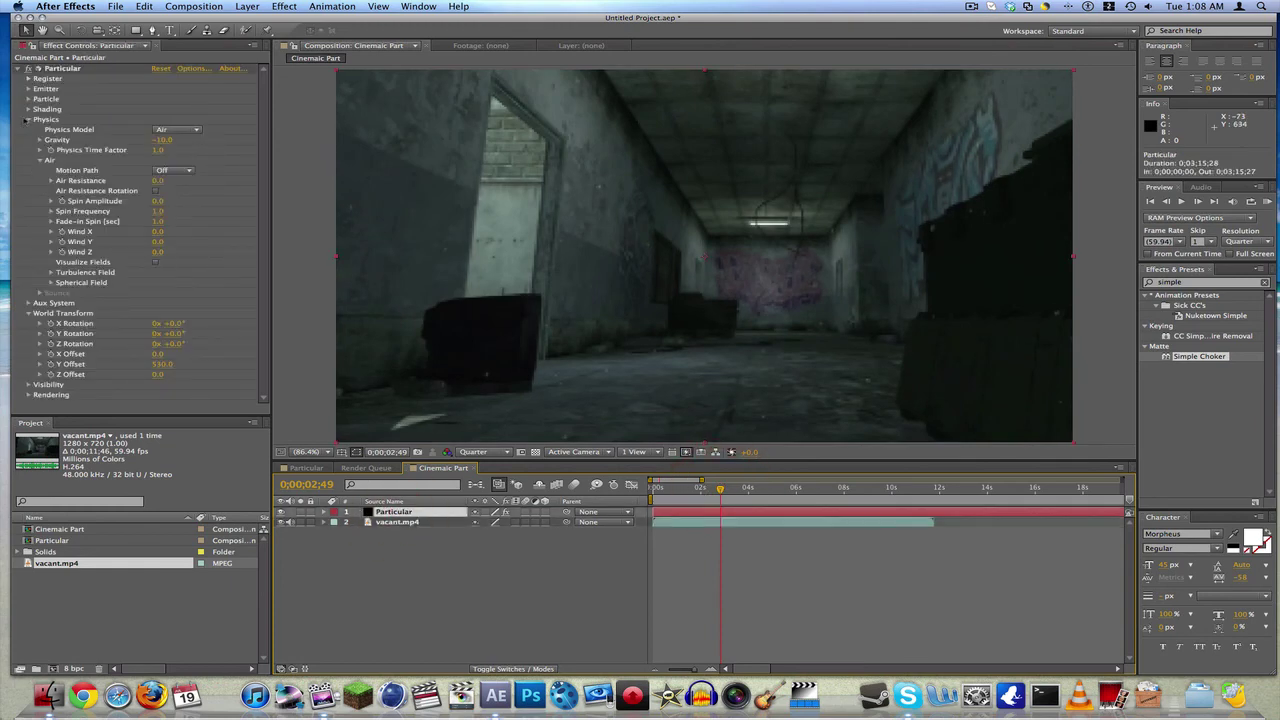
click(28, 99)
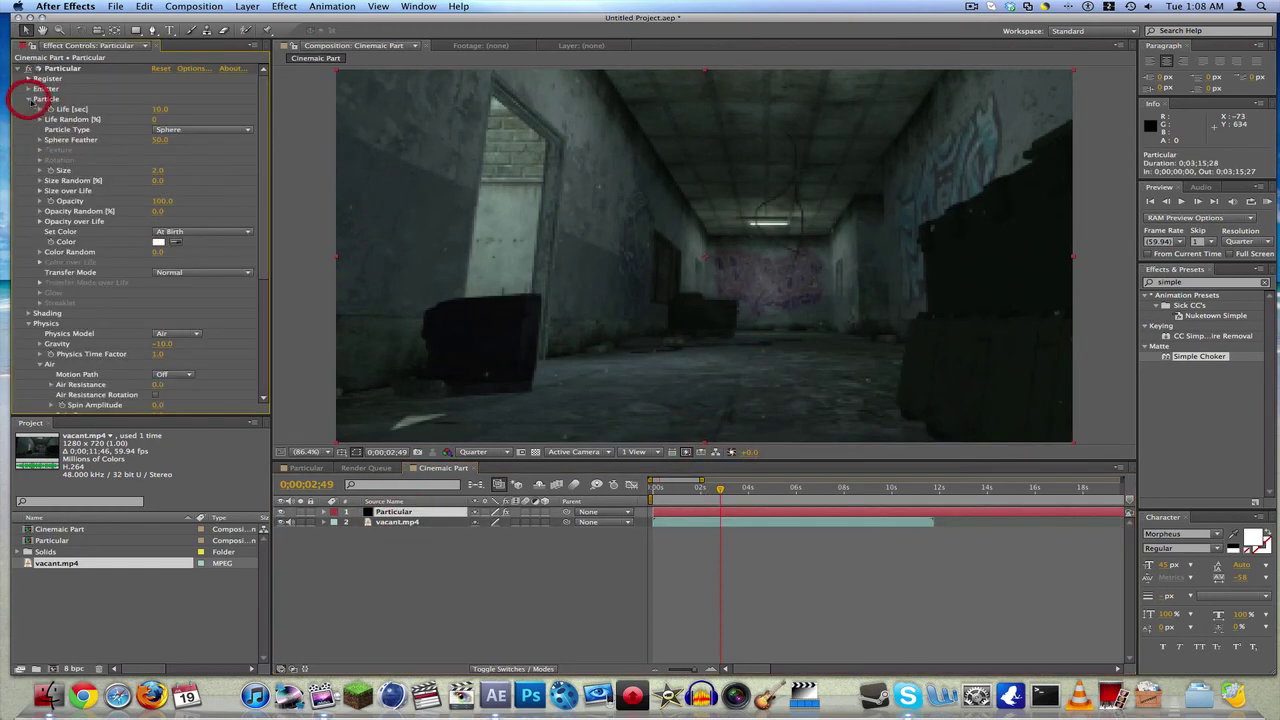
click(158, 170)
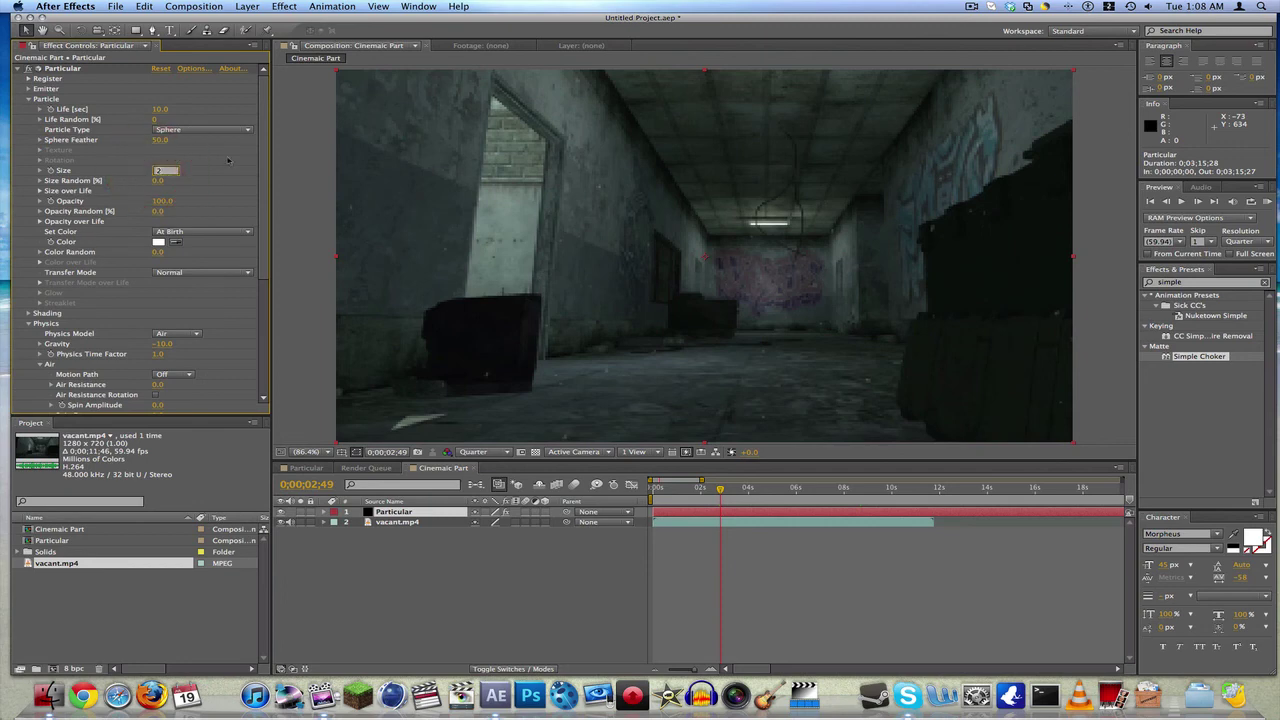
key(Return)
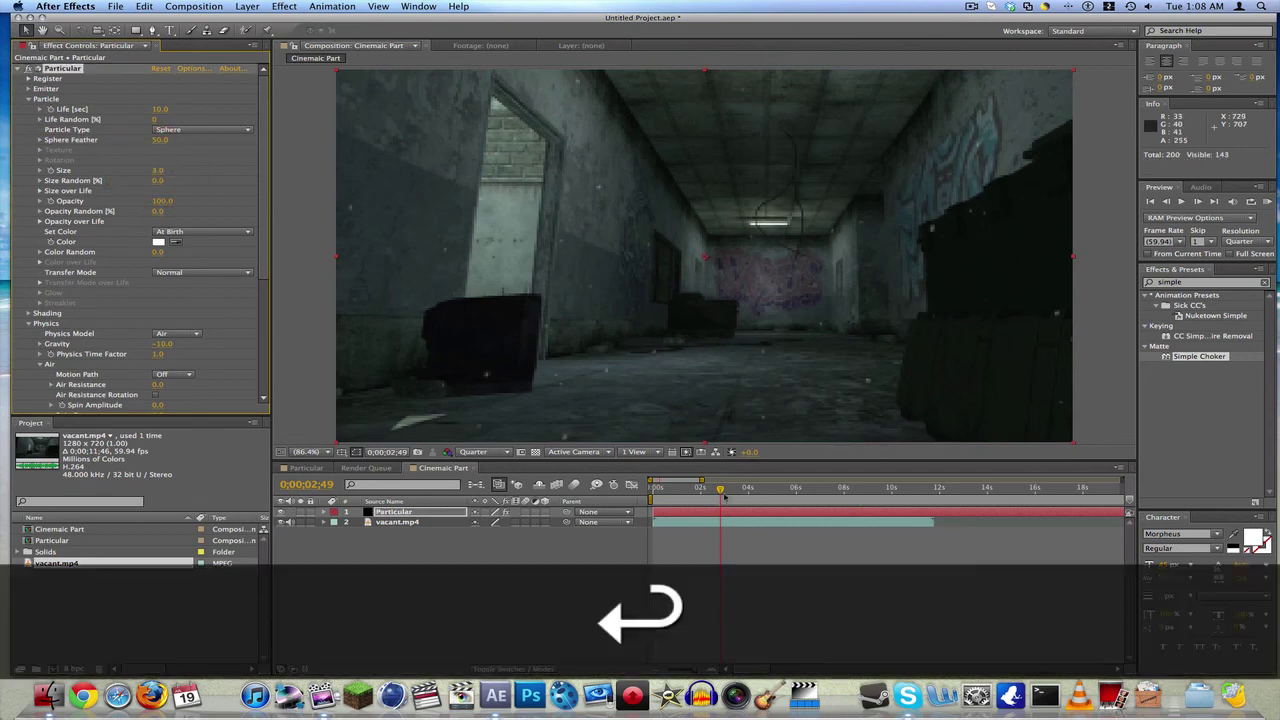
drag(722, 492, 800, 481)
click(30, 99)
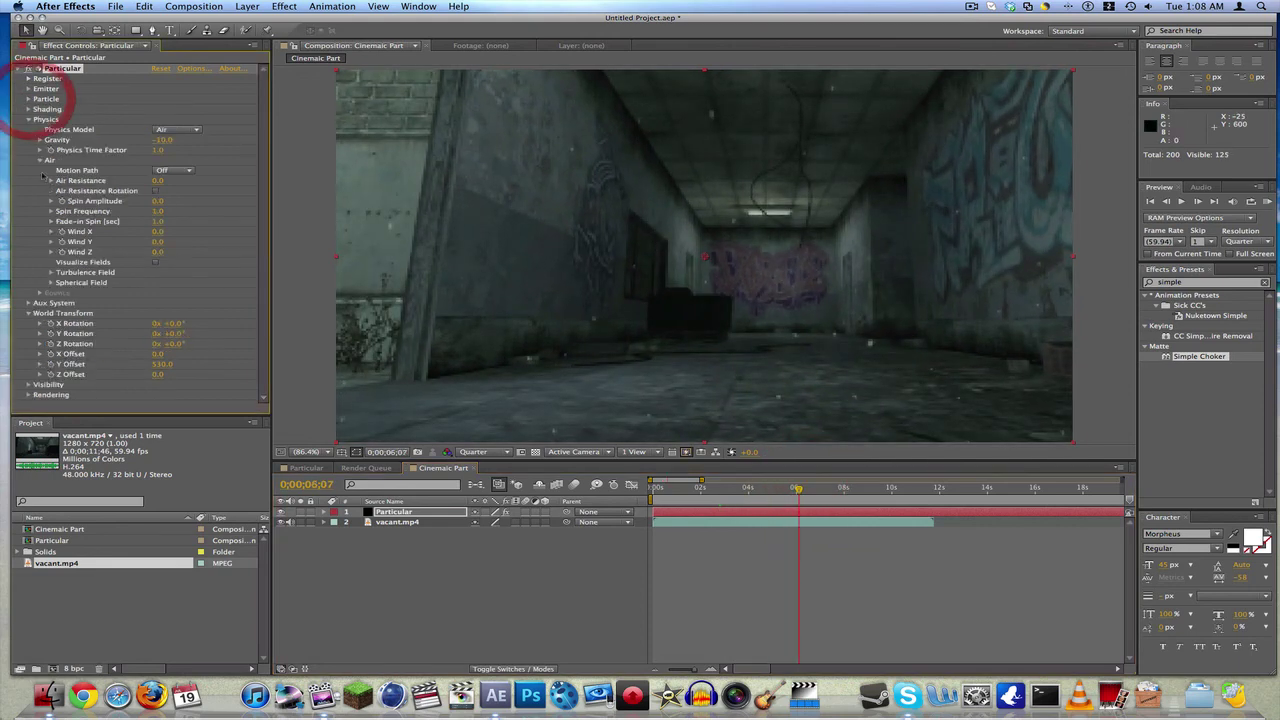
In the Particular effect's Rendering settings, keep Motion Blur on with a Shutter Angle of about 775
click(29, 396)
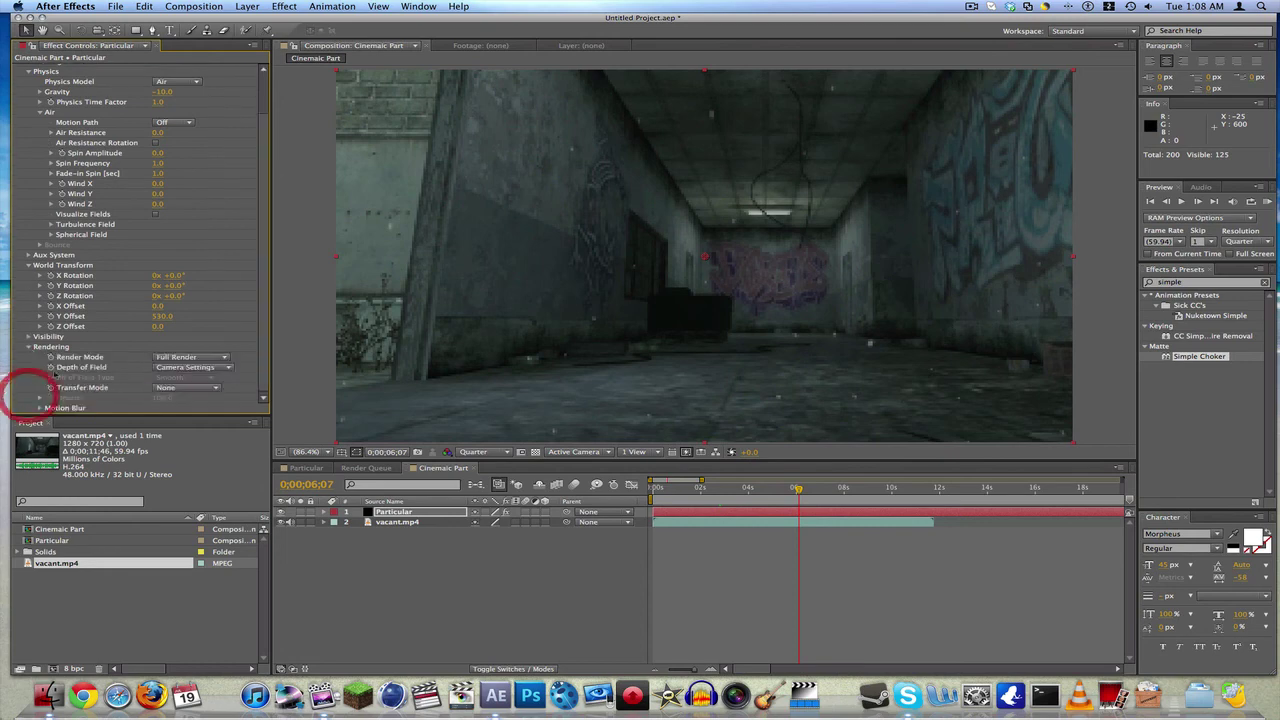
click(40, 408)
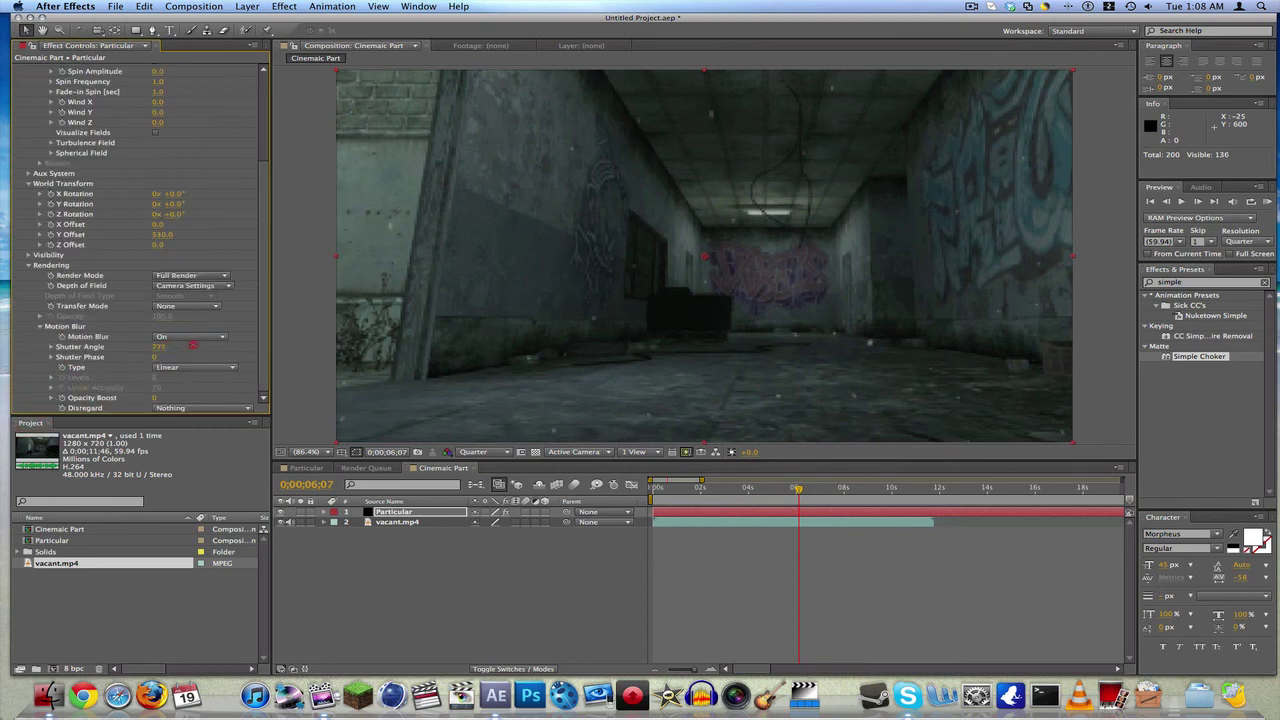
drag(193, 345, 191, 346)
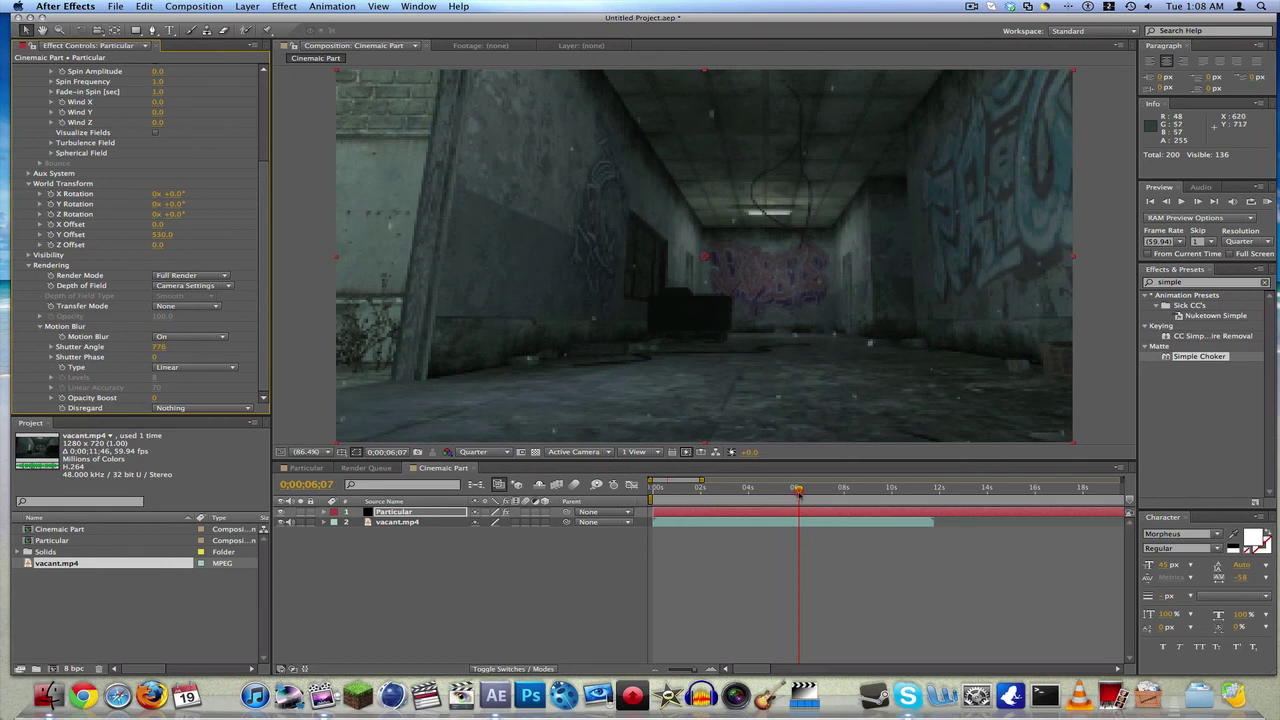
Preview the first seconds of the composition to examine how the particles float over the corridor footage
drag(797, 490, 708, 488)
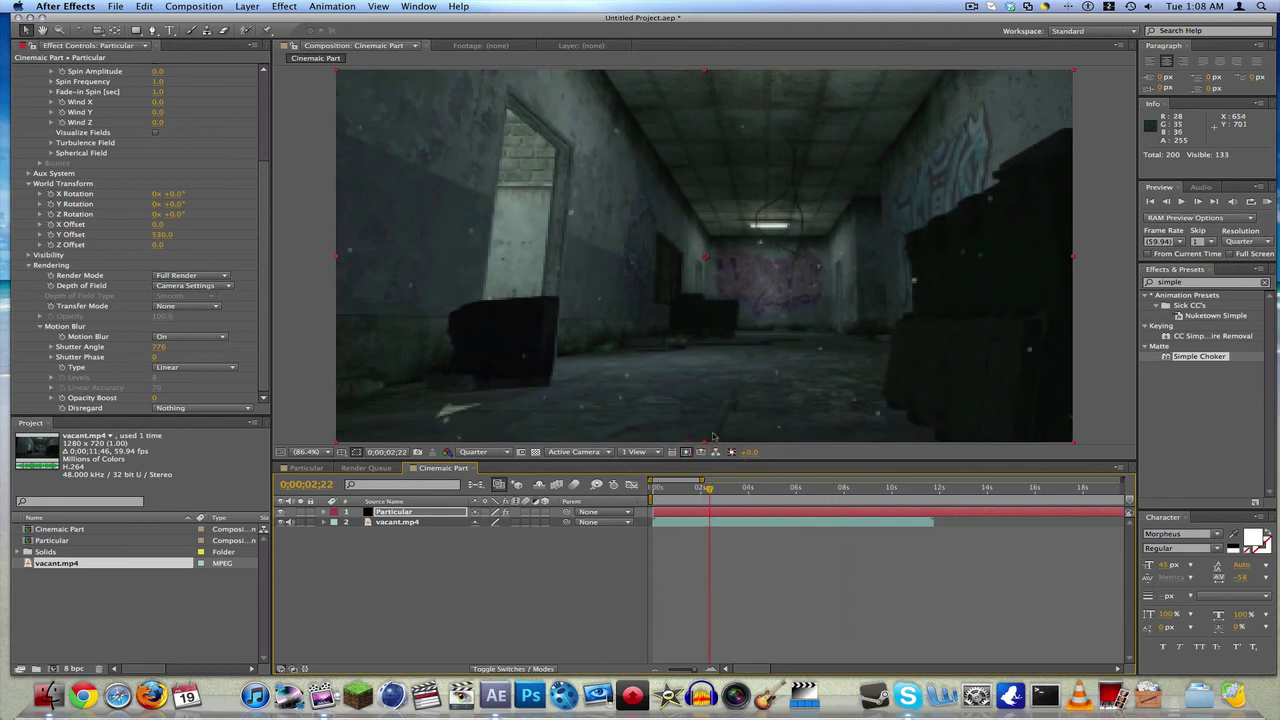
key(alt)
key(ctrl)
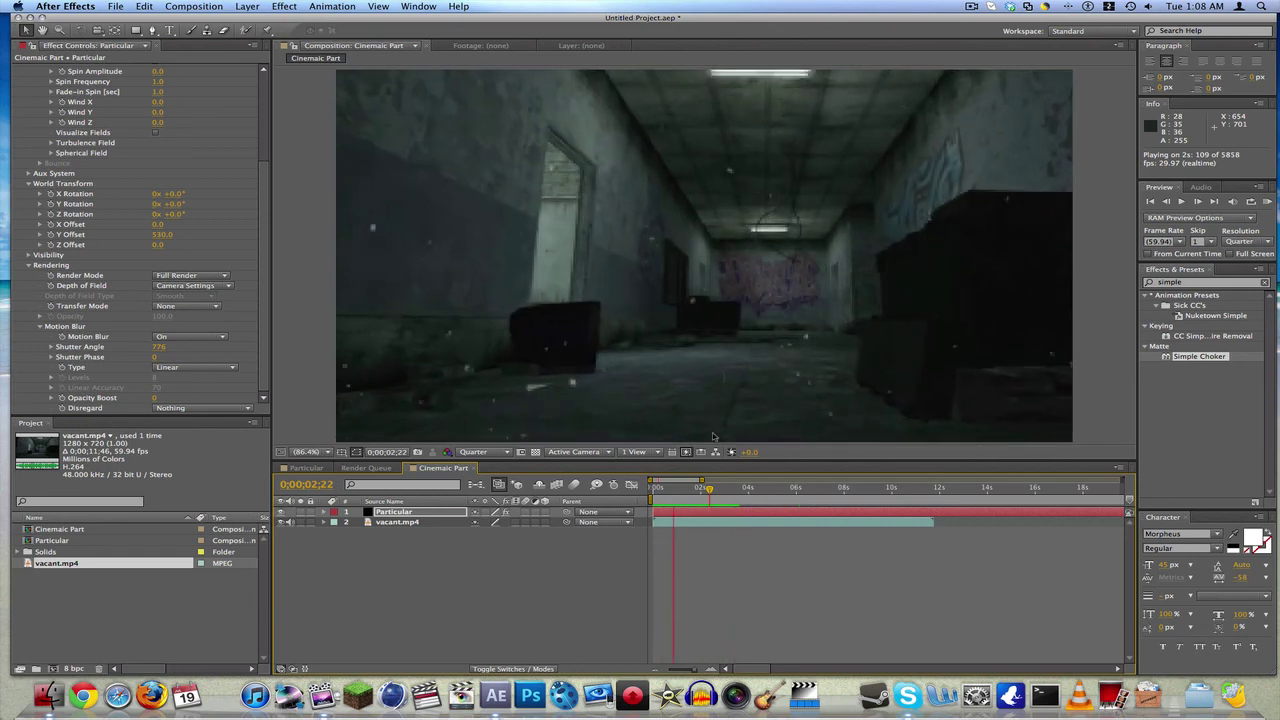
key(space)
click(531, 586)
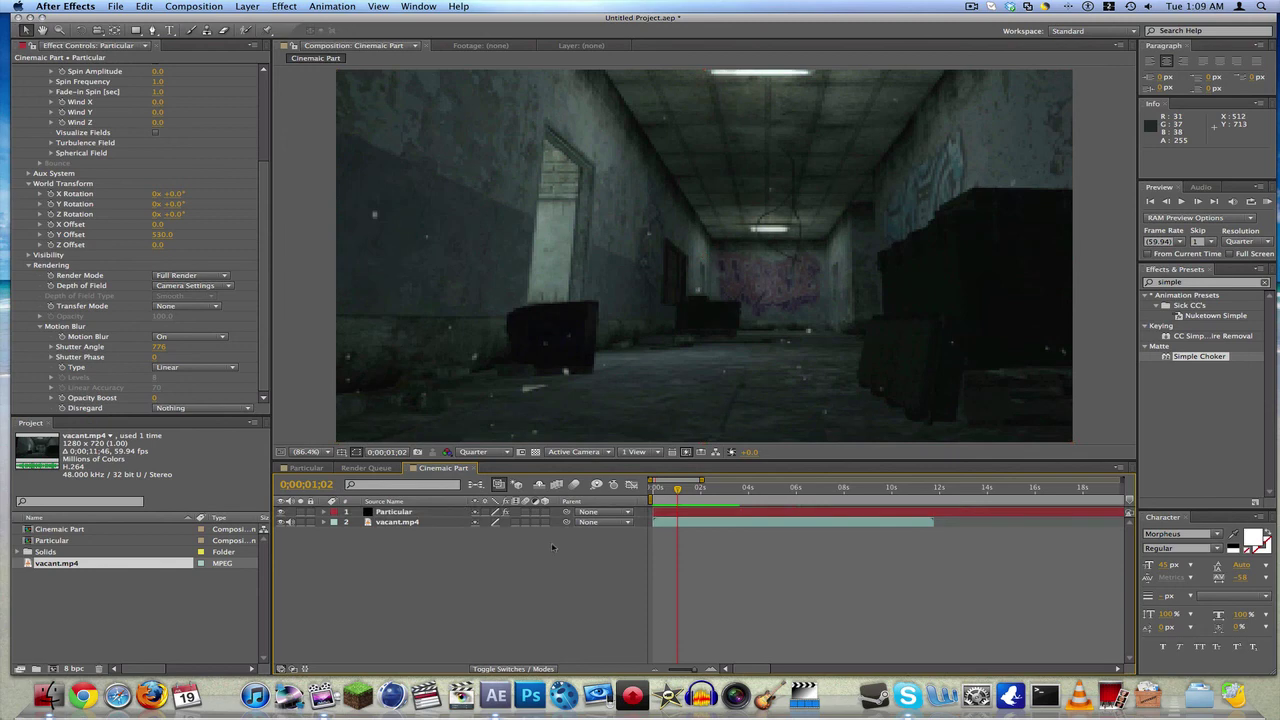
Delete both the Particular and vacant.mp4 layers from the Cinemaic Part composition
click(395, 511)
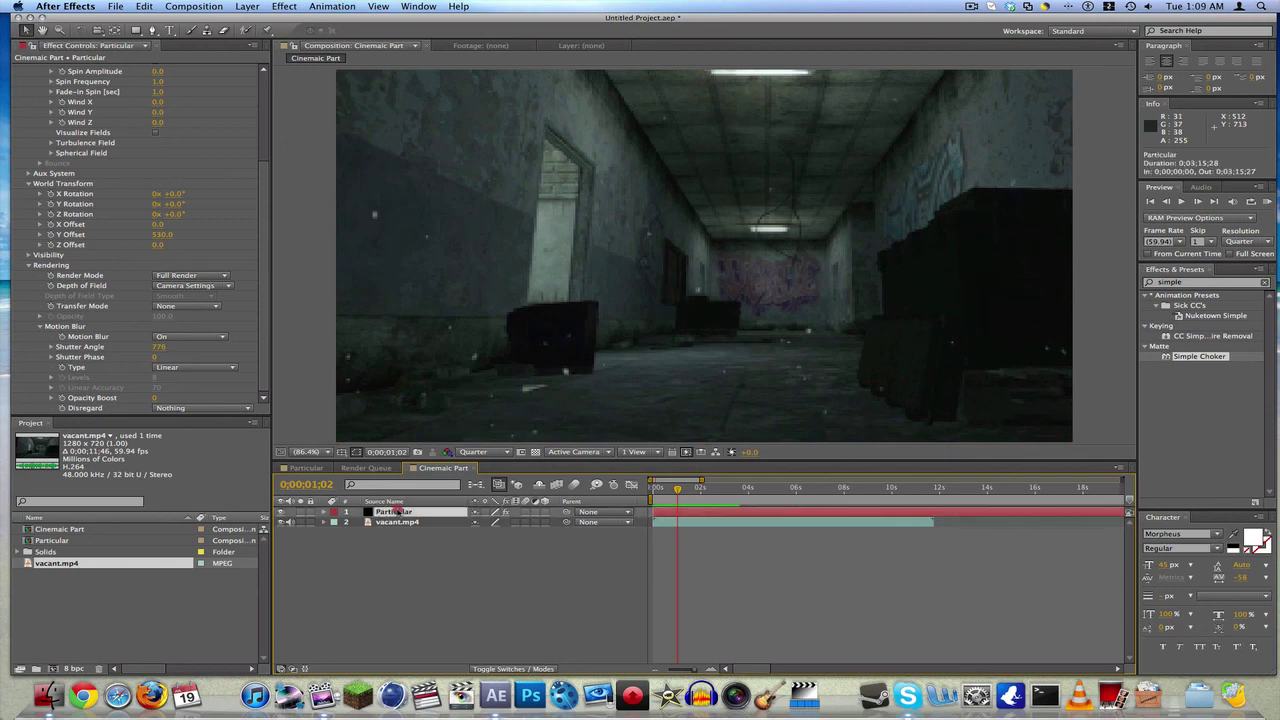
shift+click(398, 522)
key(Delete)
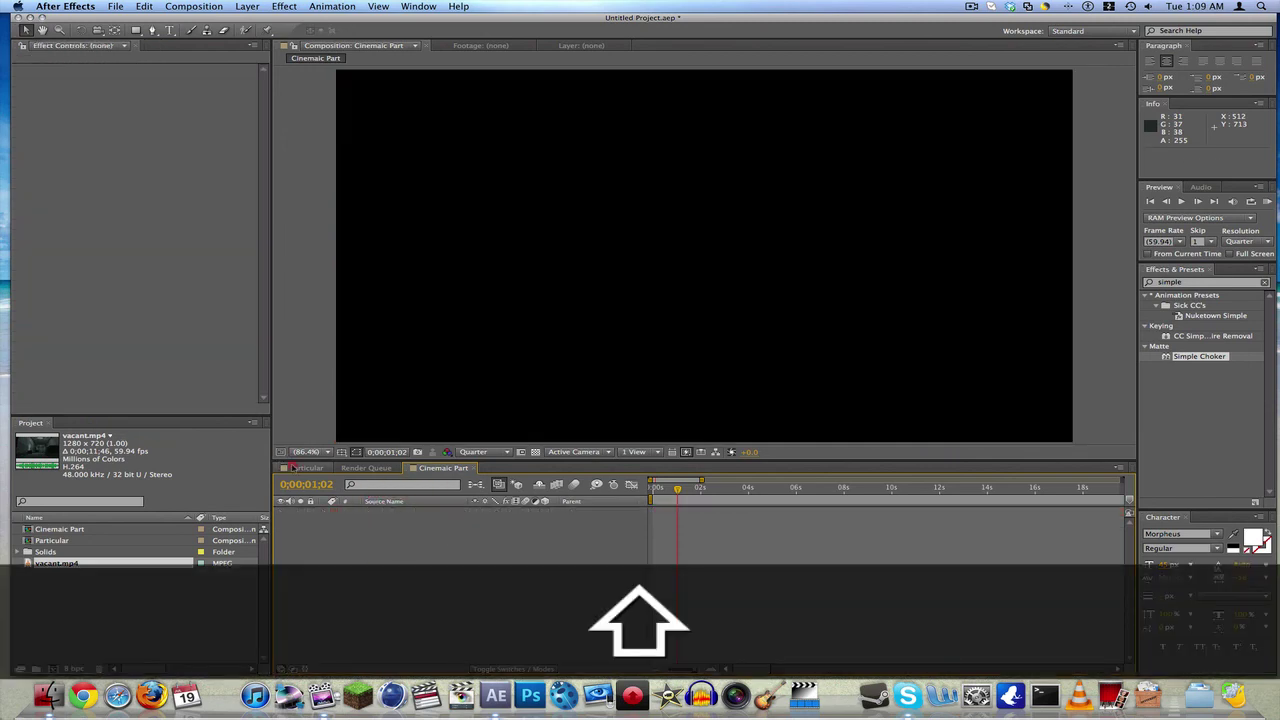
Return to the Particular composition, scrub the playhead to 0;00;15;03 and deselect the layer
click(305, 468)
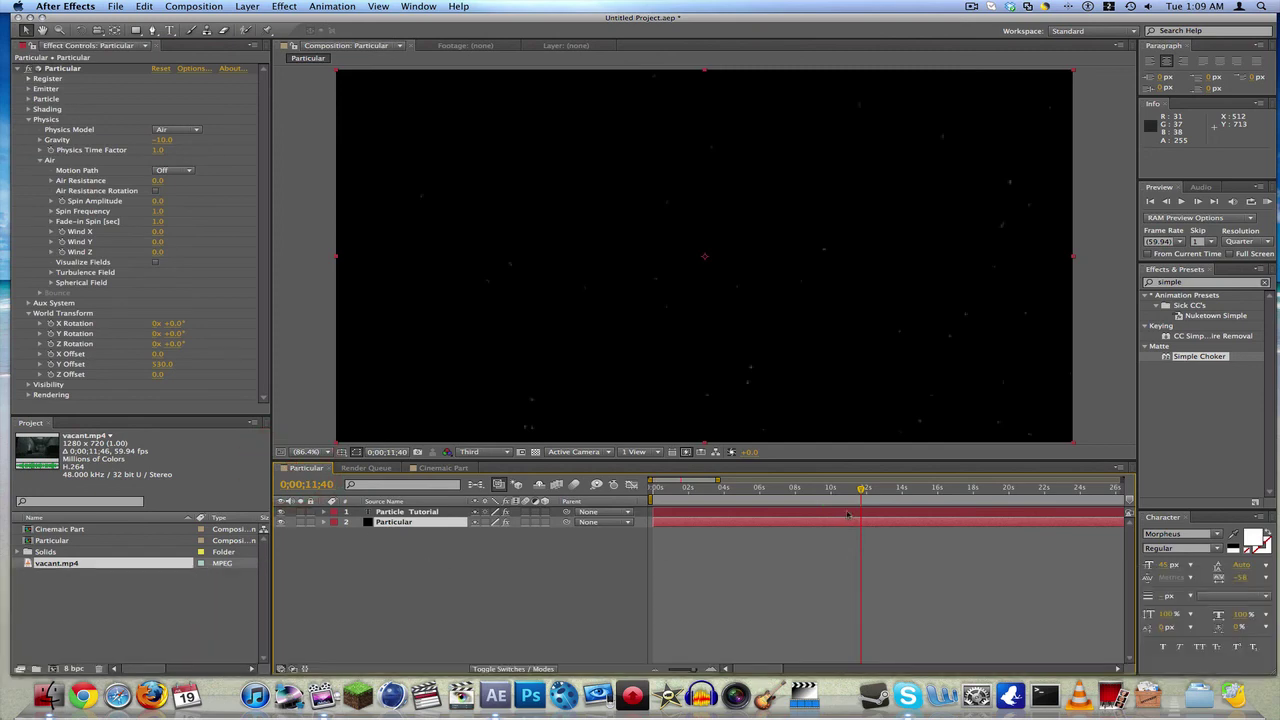
drag(862, 491, 901, 487)
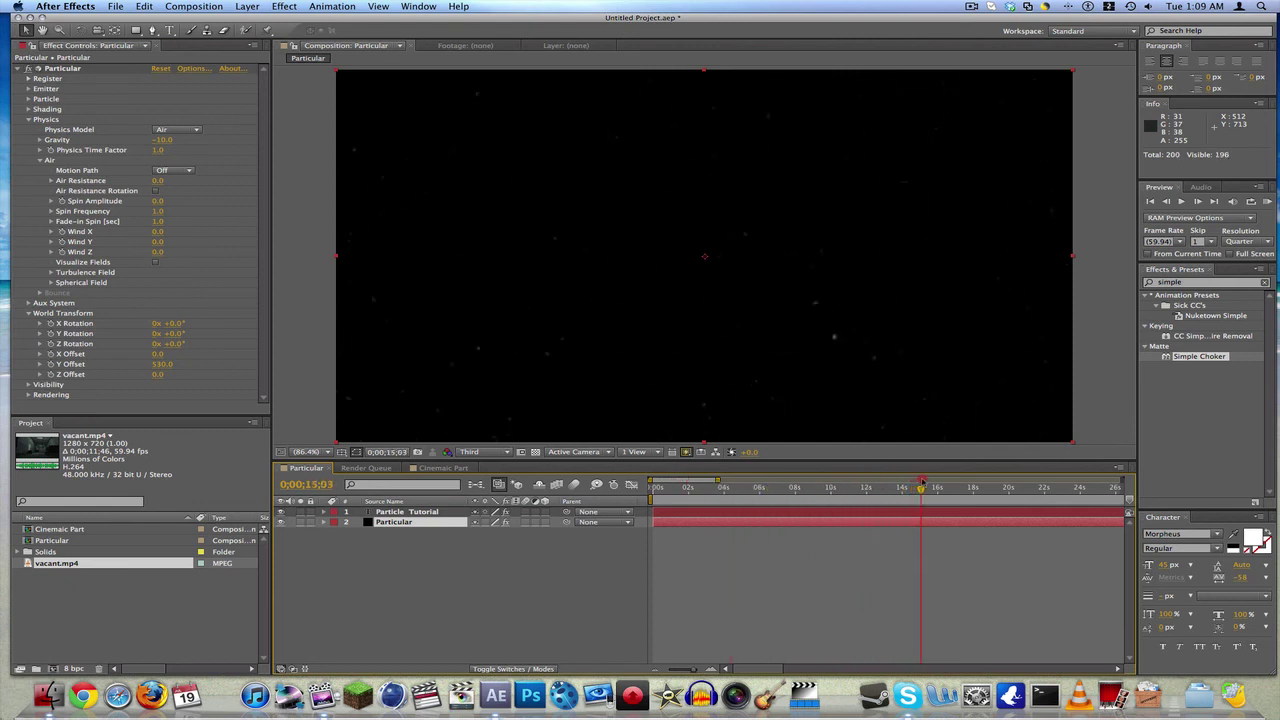
click(832, 550)
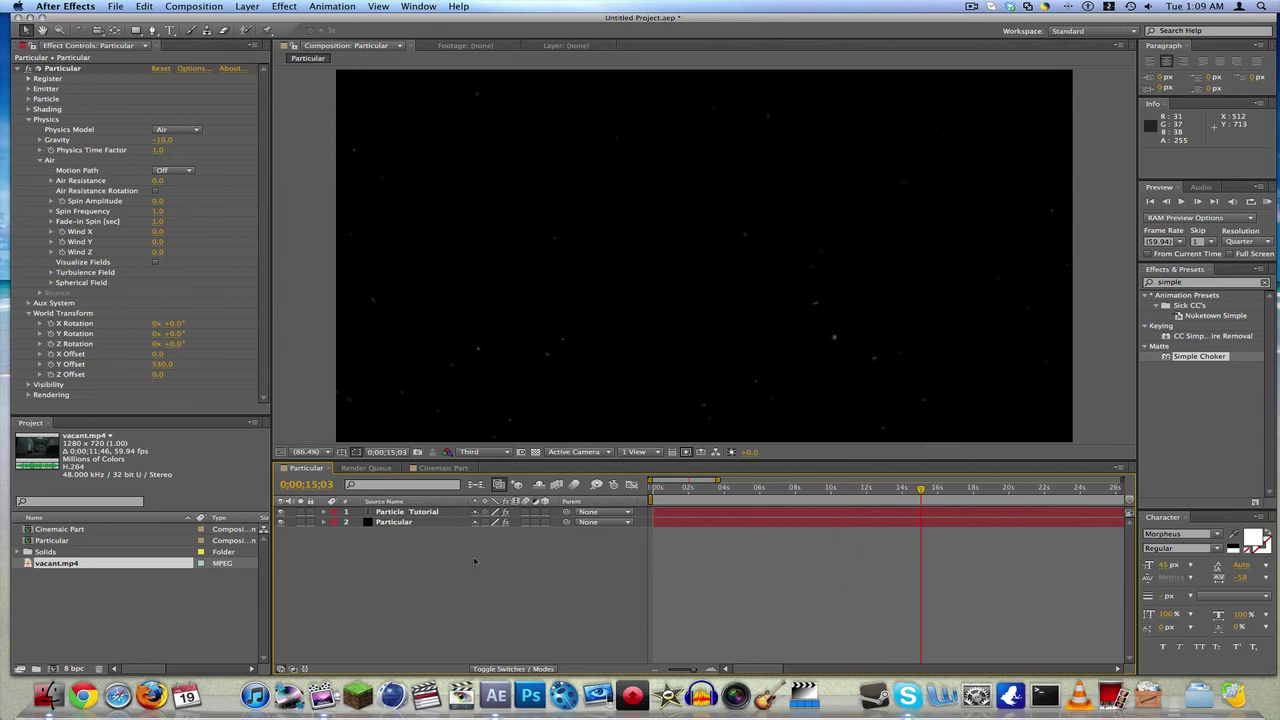
click(519, 669)
click(519, 669)
click(519, 669)
click(519, 669)
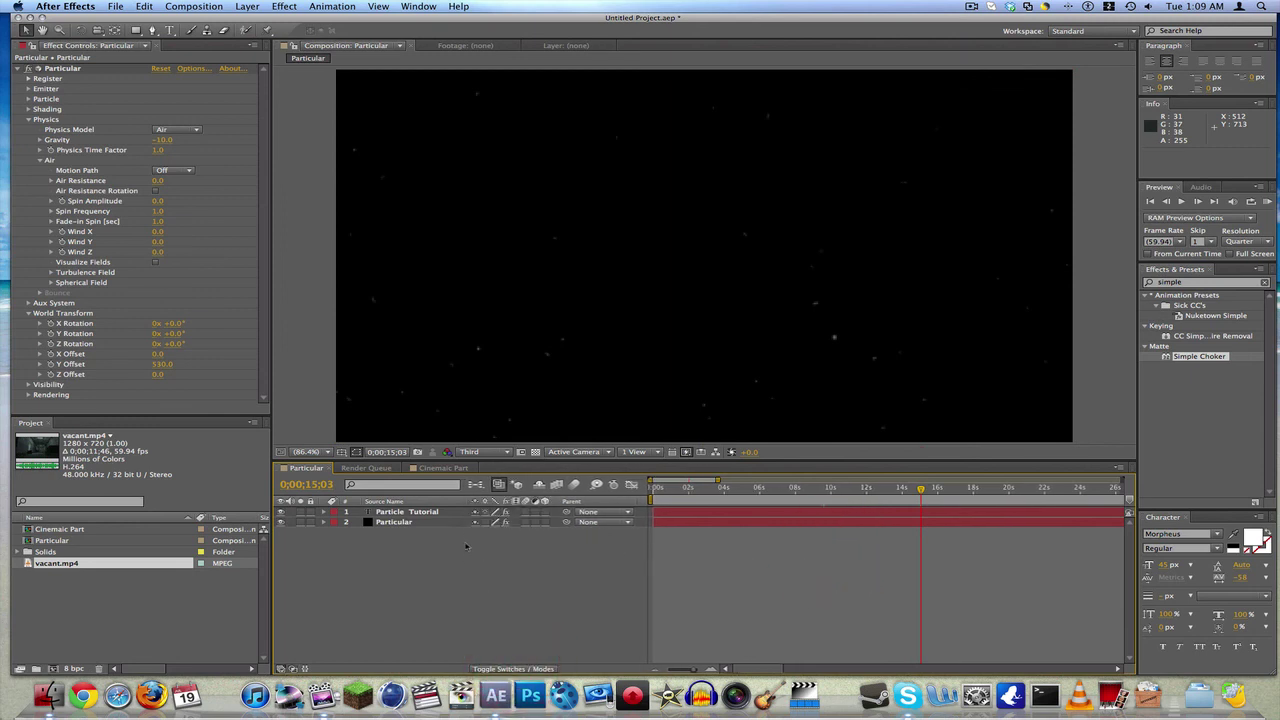